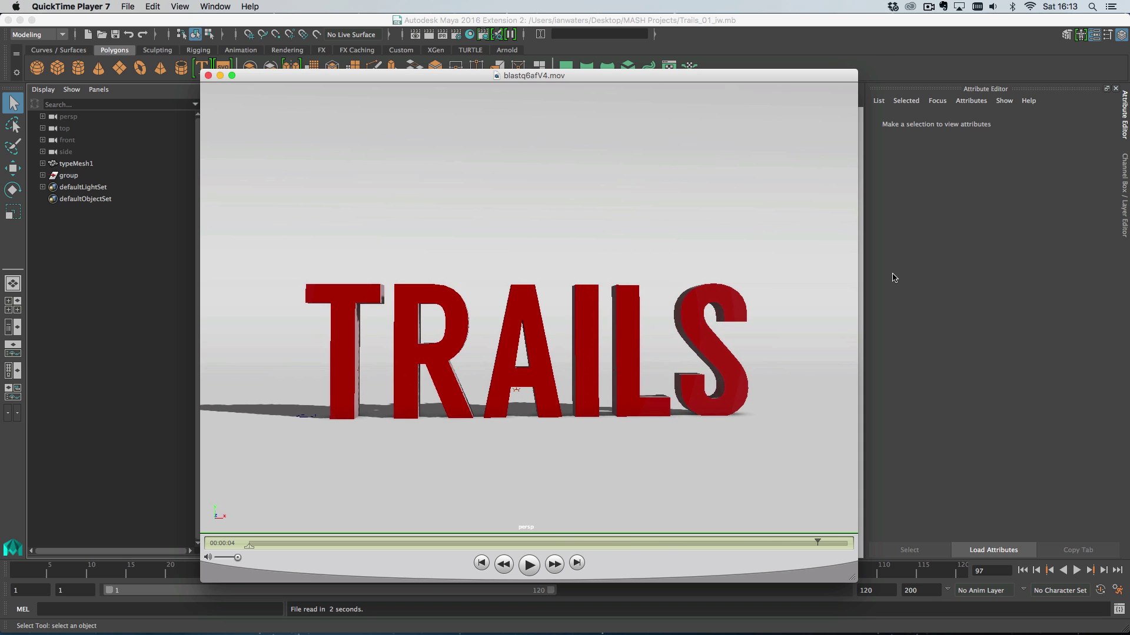
Switch to Maya and play back the existing TRAILS text scene
{"action": "left_click", "coordinate": [907, 273]}
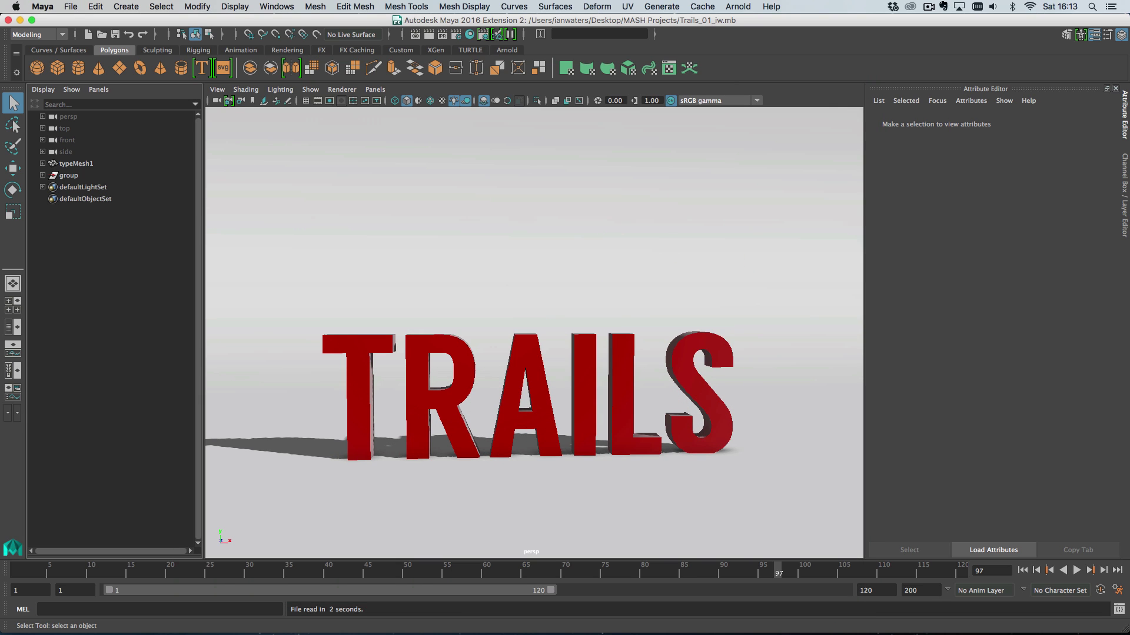
{"action": "key", "text": "alt+v"}
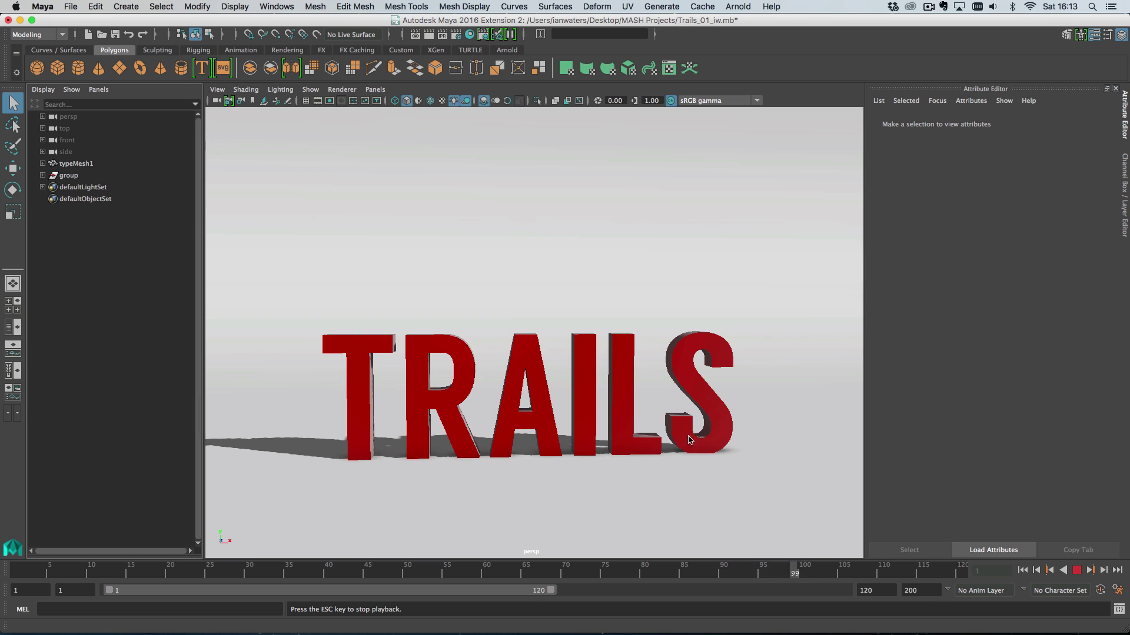
{"action": "key", "text": "Escape"}
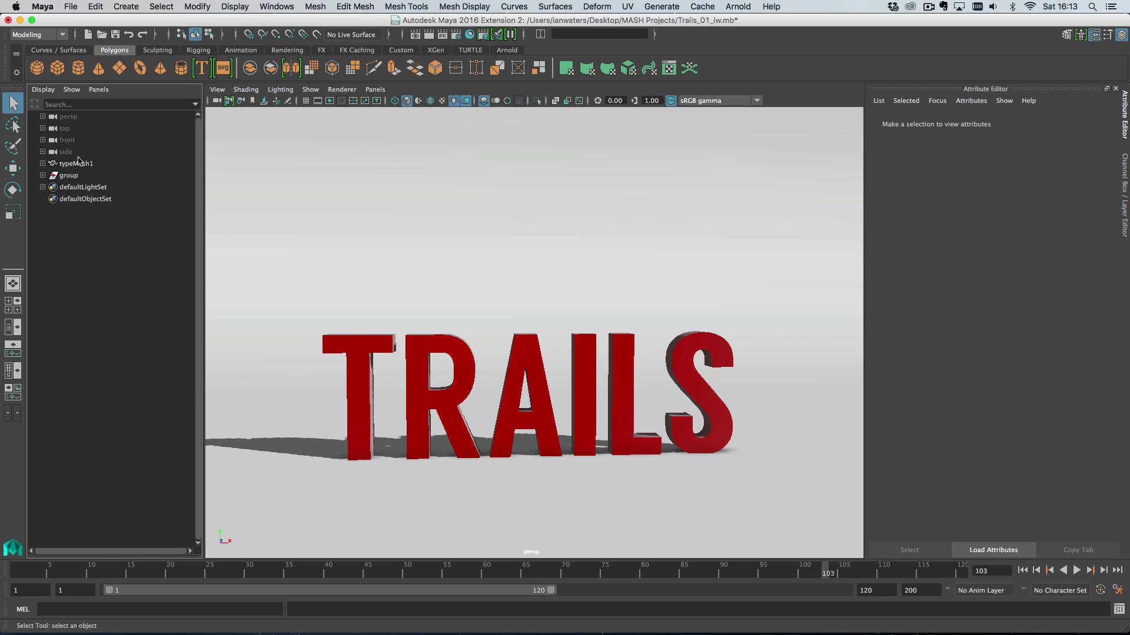
Hide the existing TRAILS text mesh and create a new polygon type object
{"action": "left_click", "coordinate": [362, 361]}
{"action": "key", "text": "ctrl+h"}
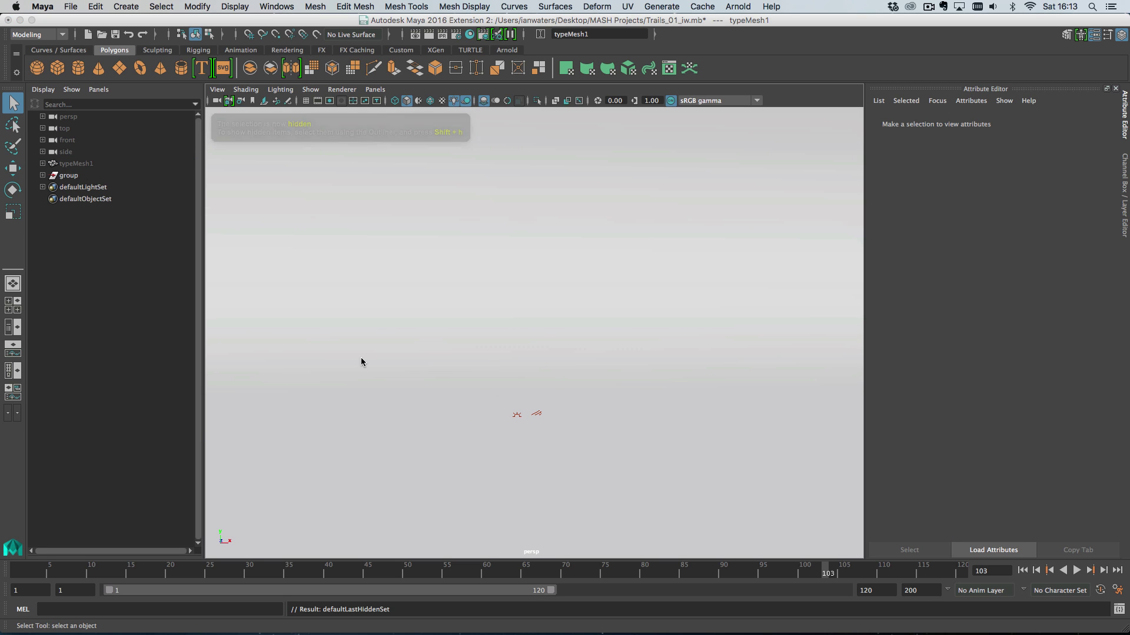
{"action": "left_click", "coordinate": [201, 68]}
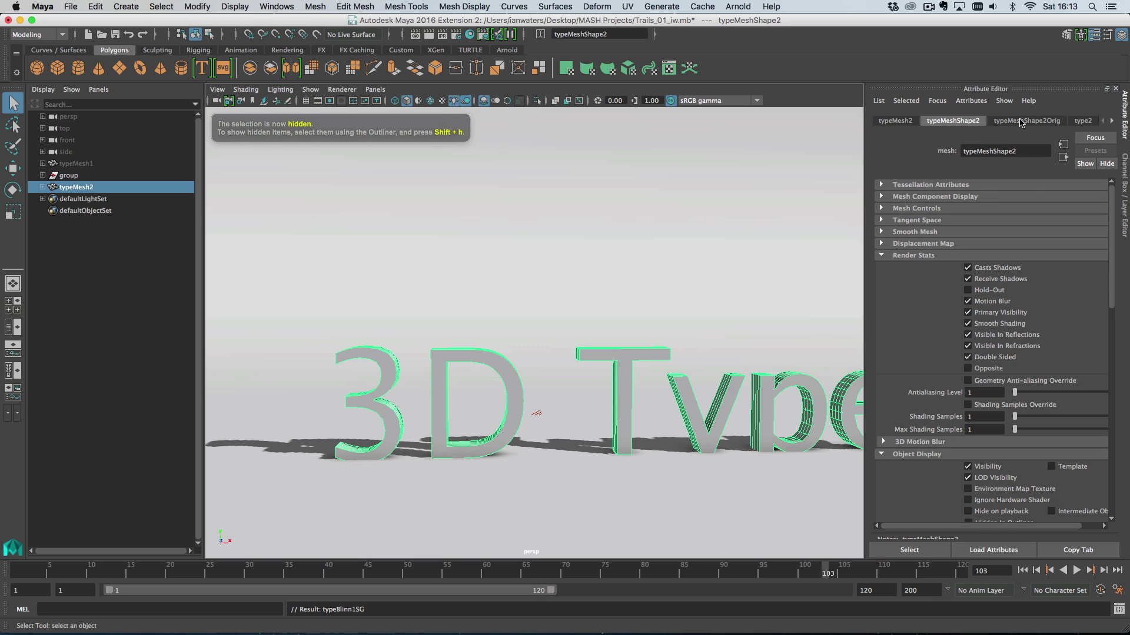
Replace the new type object's text with TRAILS and set its font to Langdon
{"action": "double_click", "coordinate": [928, 235]}
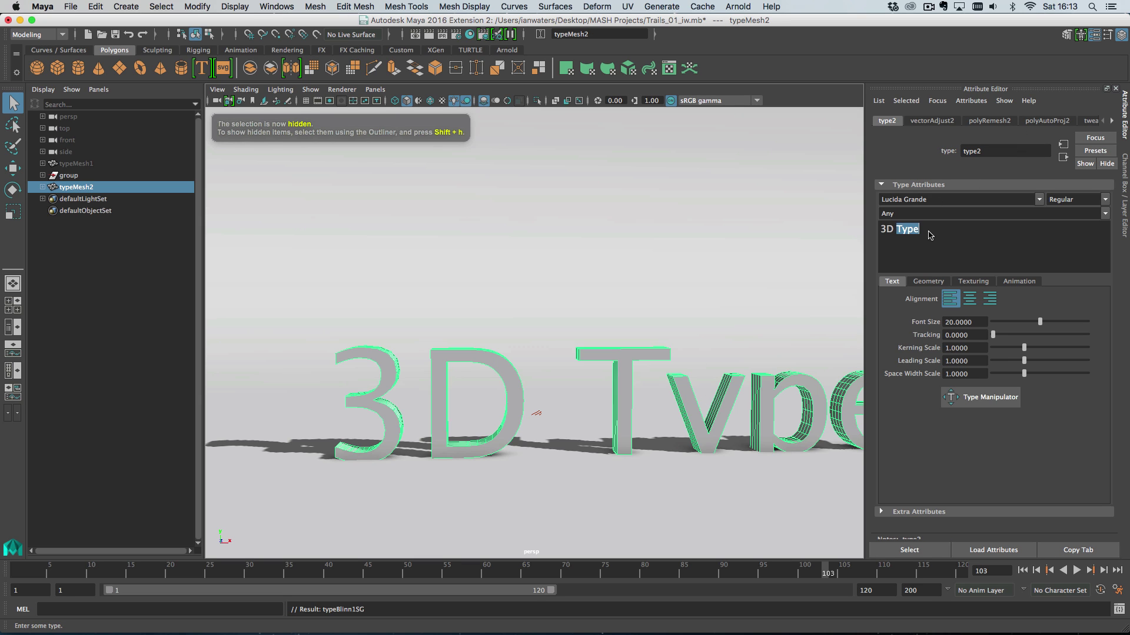
{"action": "triple_click", "coordinate": [928, 235]}
{"action": "type", "text": "TRIA"}
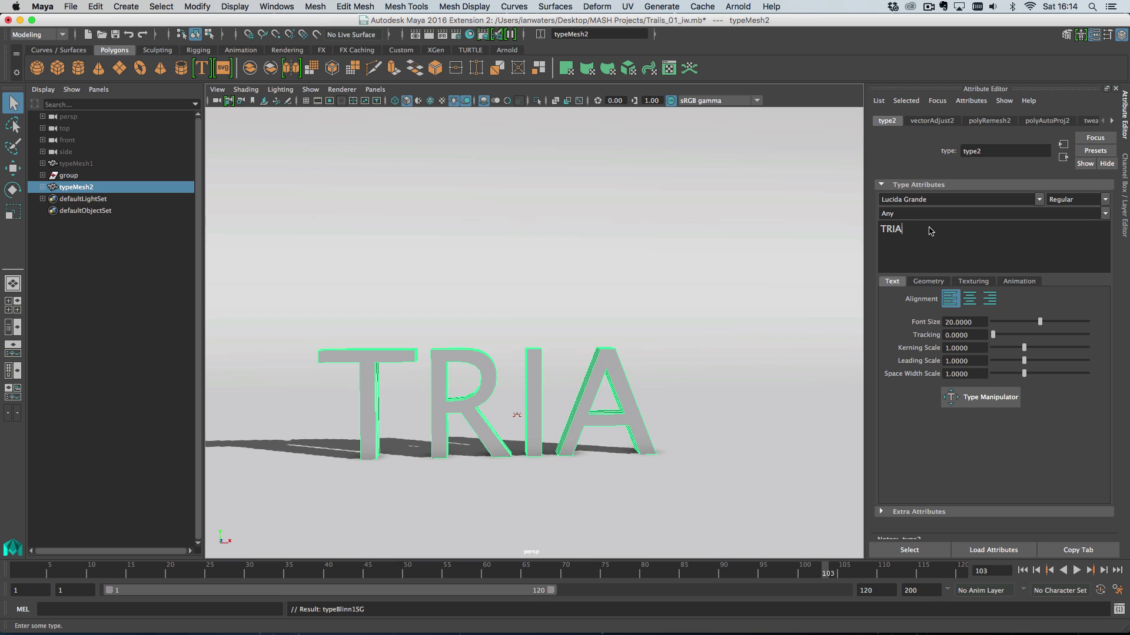
{"action": "type", "text": "L"}
{"action": "key", "text": "BackSpace"}
{"action": "key", "text": "BackSpace"}
{"action": "key", "text": "BackSpace"}
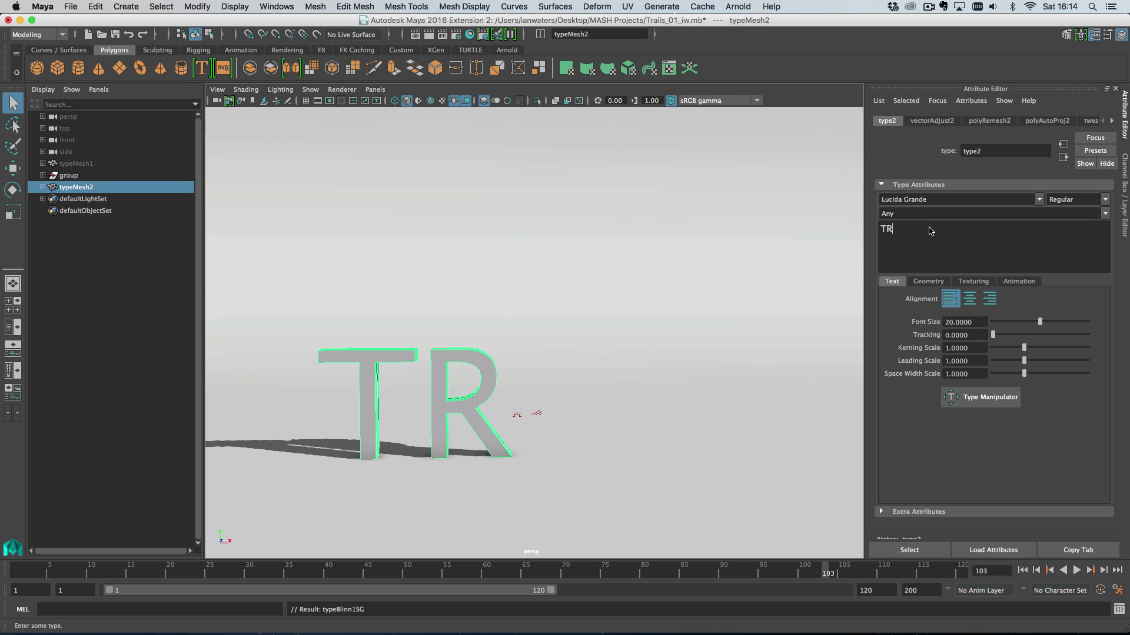
{"action": "type", "text": "AILS"}
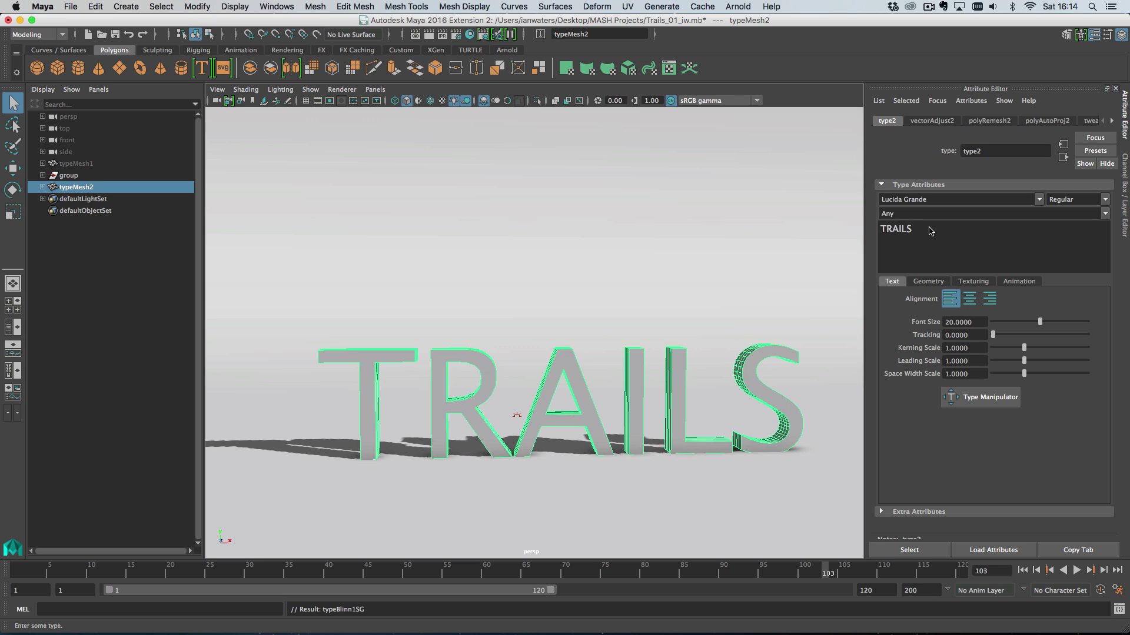
{"action": "double_click", "coordinate": [939, 200]}
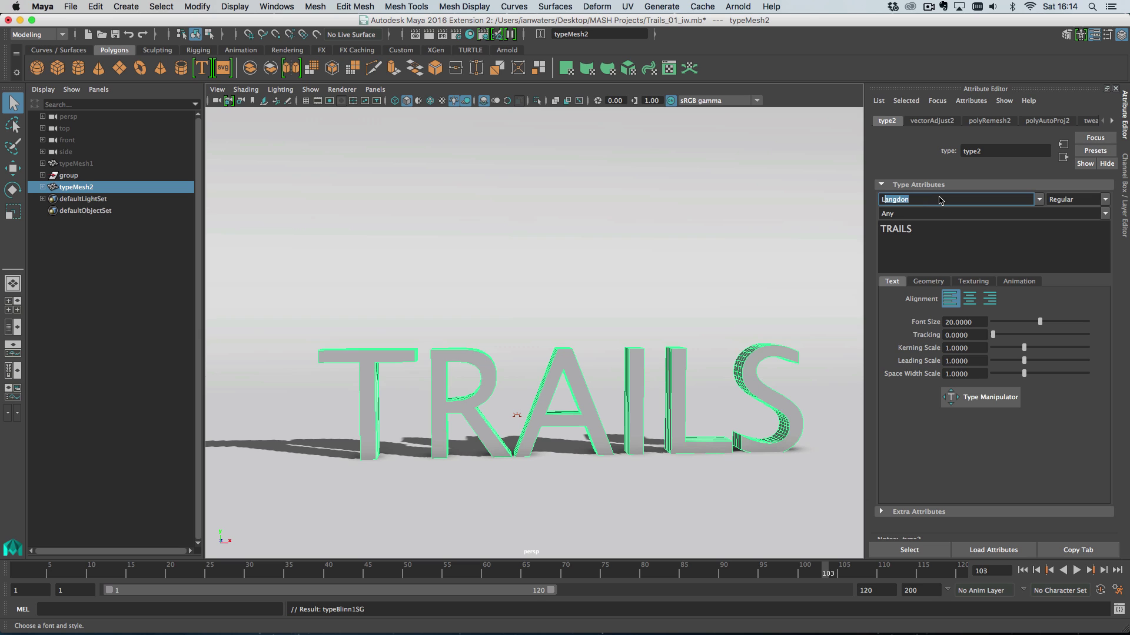
{"action": "key", "text": "Return"}
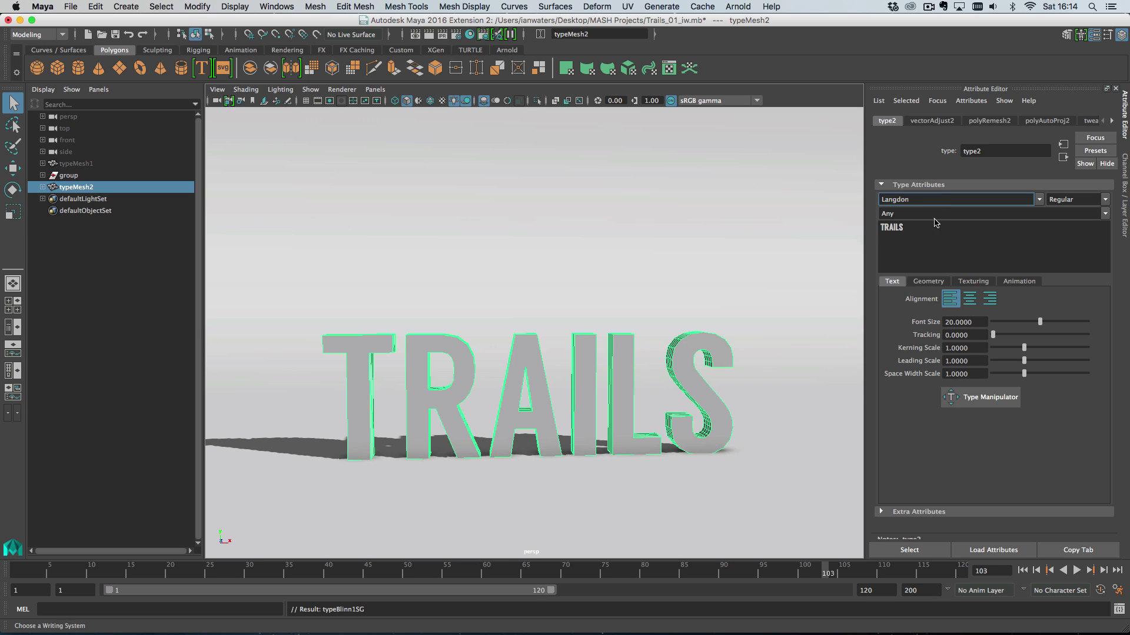
Assign the red ramp shader rampShader1 to the new TRAILS text
{"action": "right_click_drag", "start_coordinate": [619, 365], "coordinate": [709, 400]}
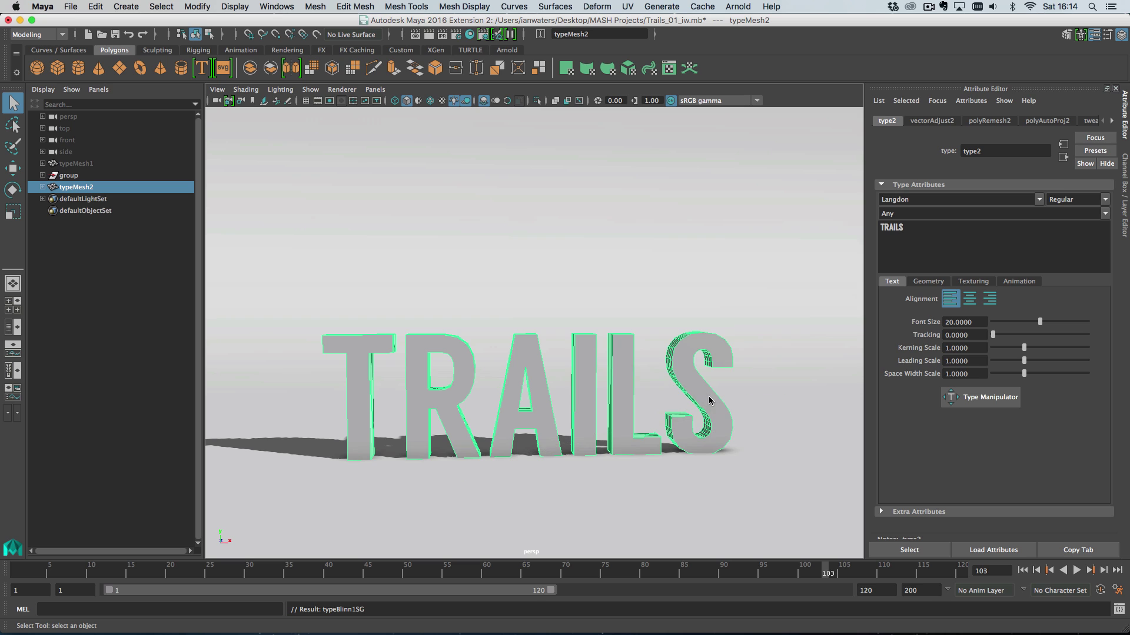
{"action": "right_click_drag", "start_coordinate": [617, 371], "coordinate": [717, 609]}
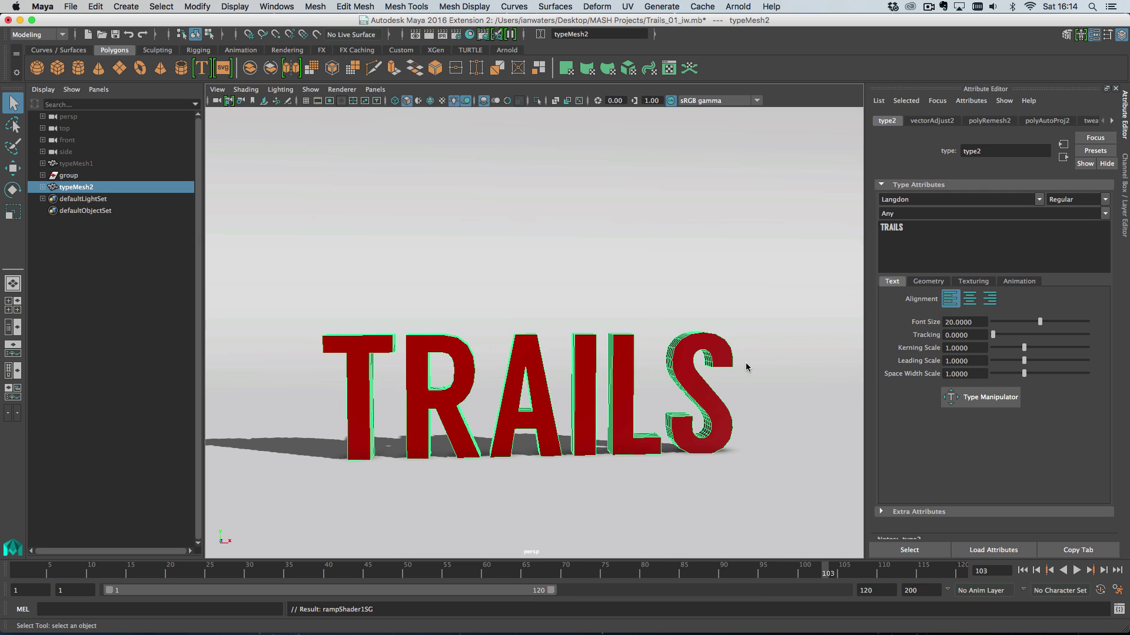
{"action": "left_click", "coordinate": [926, 546]}
{"action": "mouse_move", "coordinate": [688, 424]}
{"action": "left_mouse_down", "text": "alt"}
{"action": "mouse_move", "coordinate": [638, 425]}
{"action": "mouse_move", "coordinate": [714, 424]}
{"action": "mouse_move", "coordinate": [670, 423]}
{"action": "mouse_move", "coordinate": [684, 425]}
{"action": "left_mouse_up", "text": "alt"}
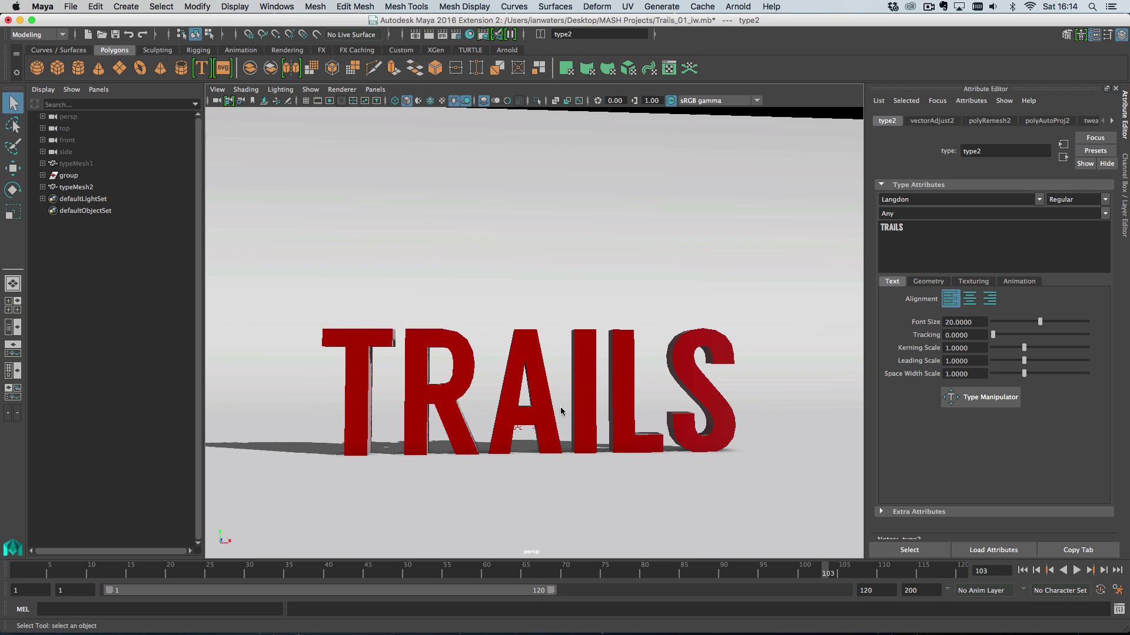
Open the attributes of the text's ramp shader and adjust the Color Input of its colour ramp
{"action": "right_click_drag", "start_coordinate": [626, 381], "coordinate": [643, 562]}
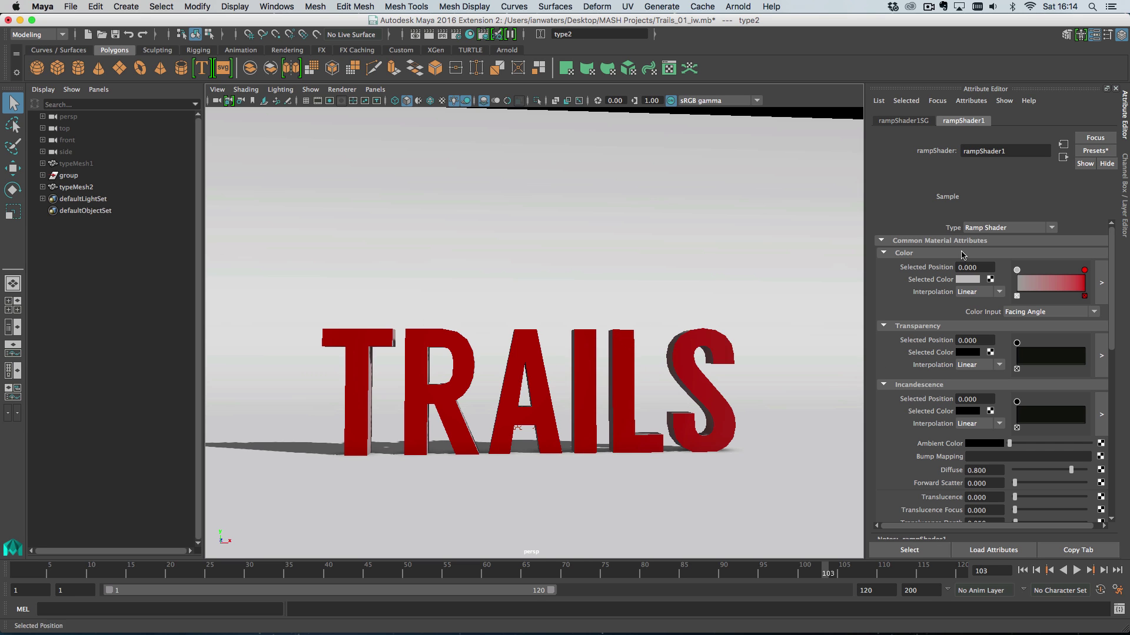
{"action": "left_click", "coordinate": [1031, 314]}
{"action": "left_click", "coordinate": [1031, 331]}
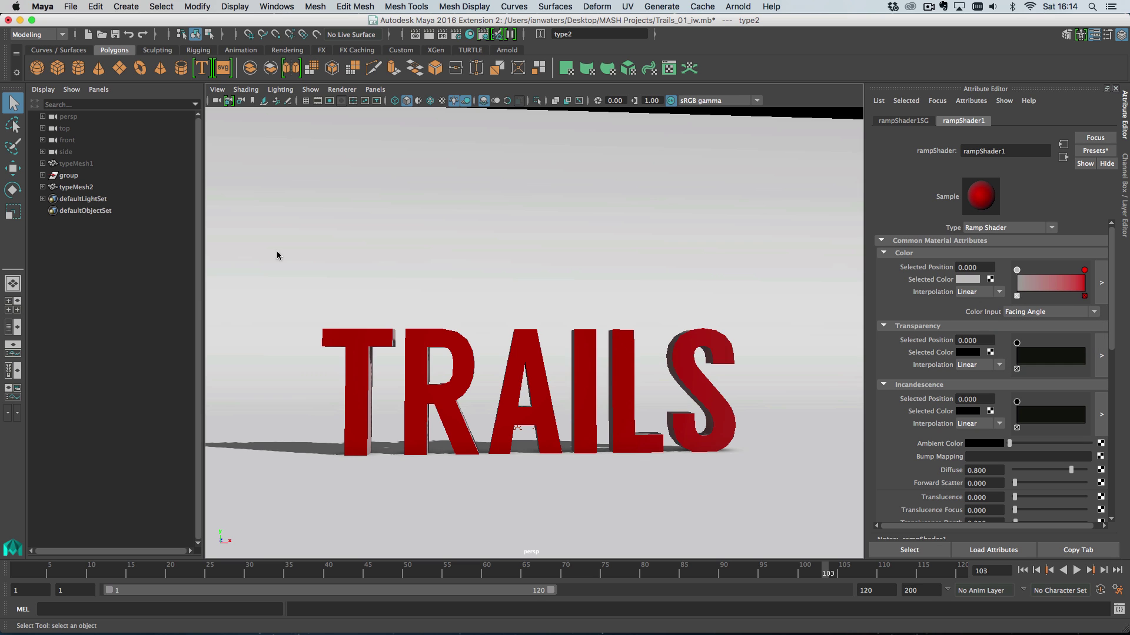
Select typeMesh2 and enable Animate in the animation settings of its type2 node
{"action": "left_click", "coordinate": [100, 187]}
{"action": "left_click", "coordinate": [1086, 121]}
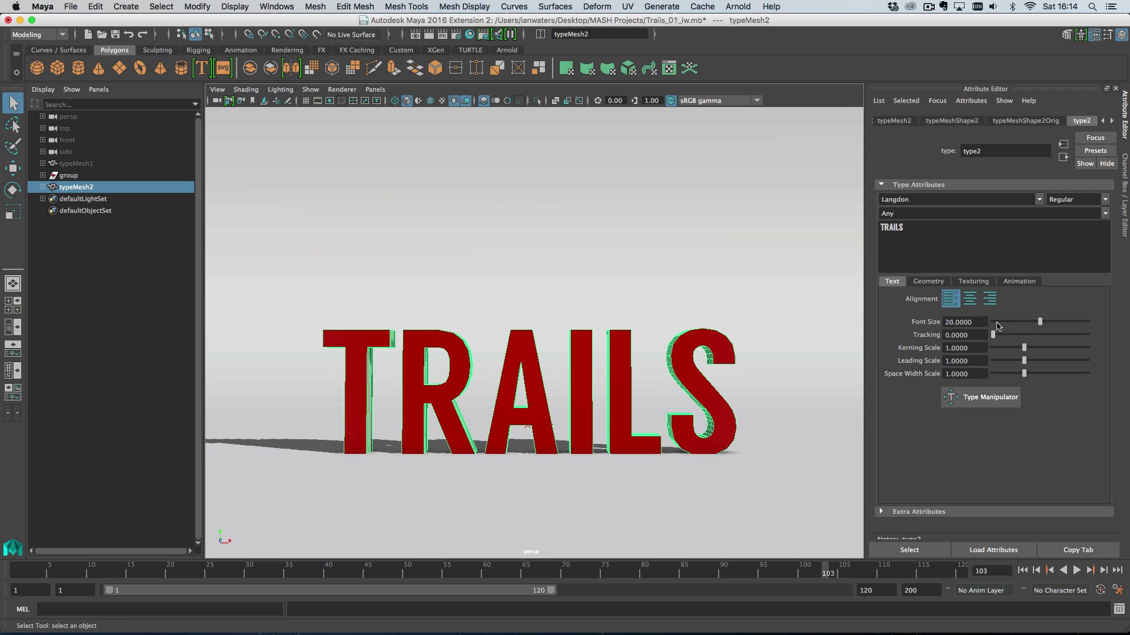
{"action": "left_click", "coordinate": [1020, 282]}
{"action": "left_click", "coordinate": [946, 294]}
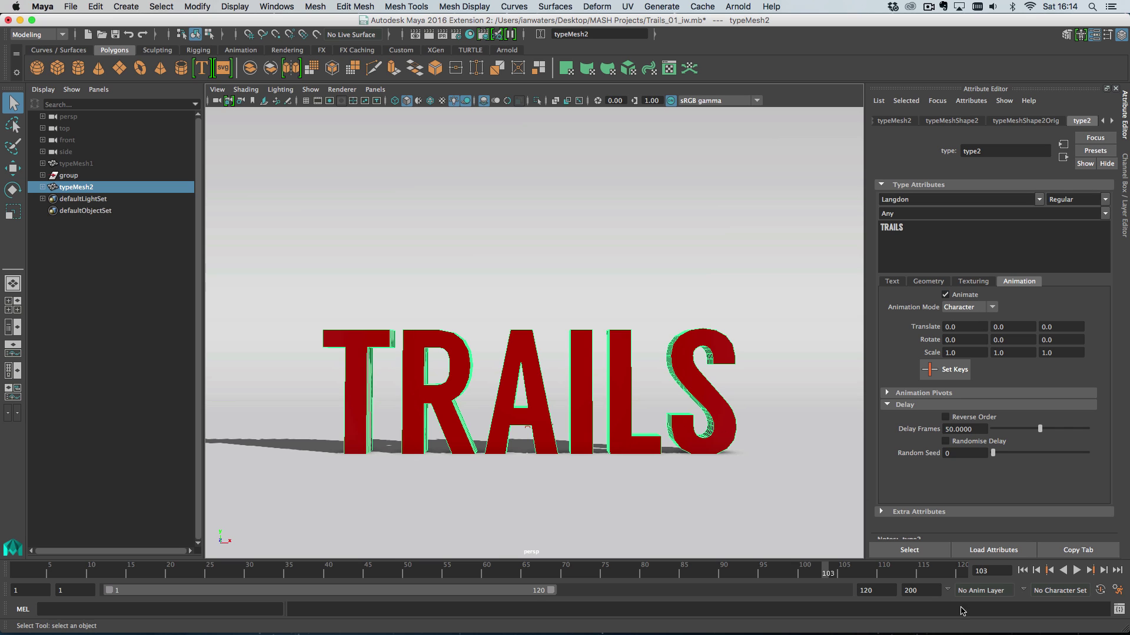
Key the characters' Translate Y at 0 on frame 1 and at 18 on frame 25
{"action": "left_click", "coordinate": [1022, 570]}
{"action": "right_click", "coordinate": [1018, 327]}
{"action": "left_click", "coordinate": [1038, 344]}
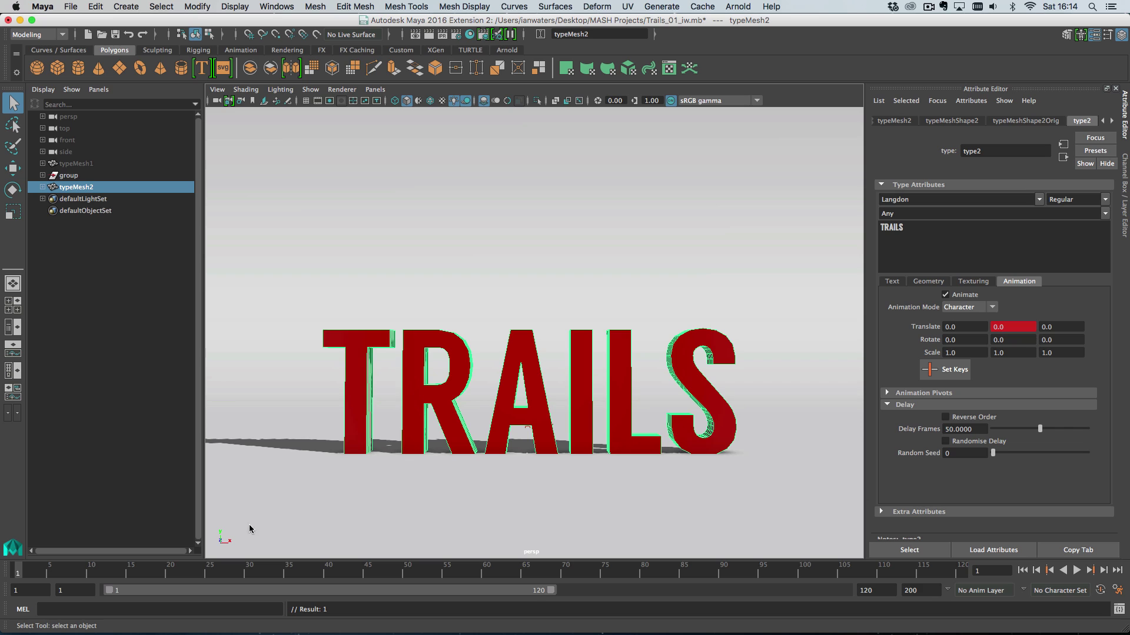
{"action": "left_click", "coordinate": [213, 575]}
{"action": "right_click", "coordinate": [1010, 330]}
{"action": "left_click", "coordinate": [1032, 343]}
Select the type2 node and move its Translate Y key from frame 25 to frame 12
{"action": "left_click", "coordinate": [108, 573]}
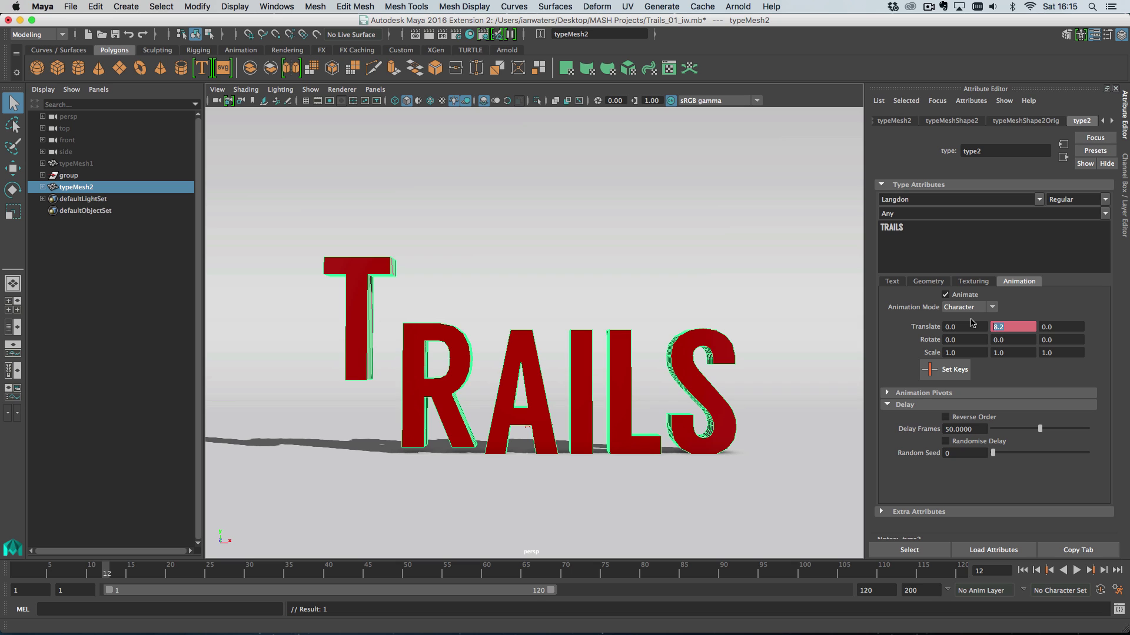
{"action": "left_click", "coordinate": [918, 553]}
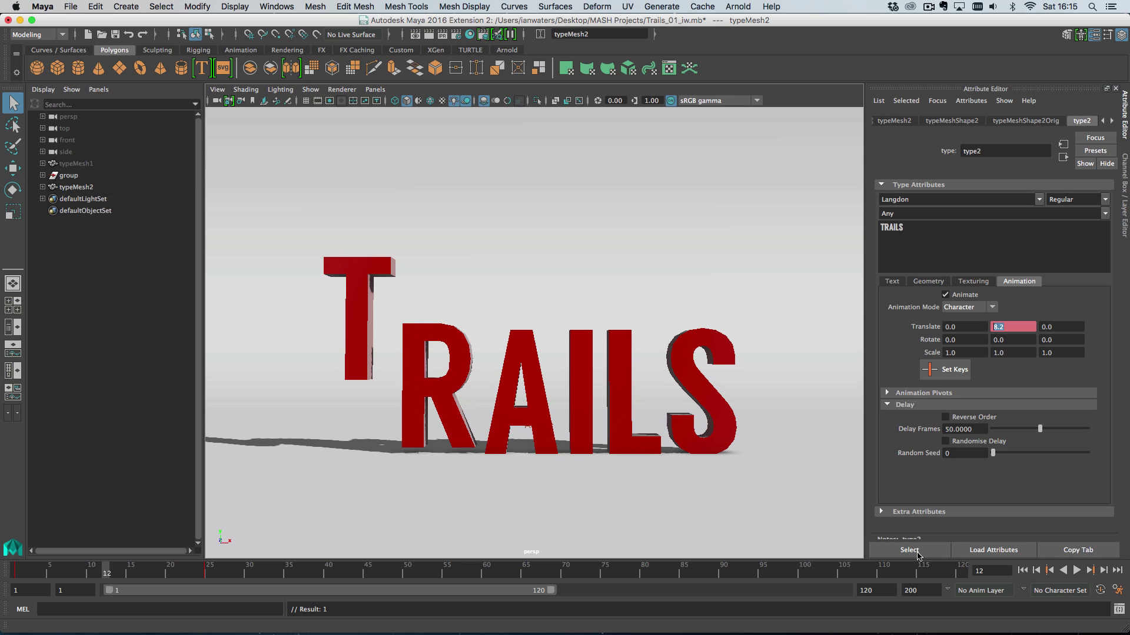
{"action": "left_click", "coordinate": [209, 573]}
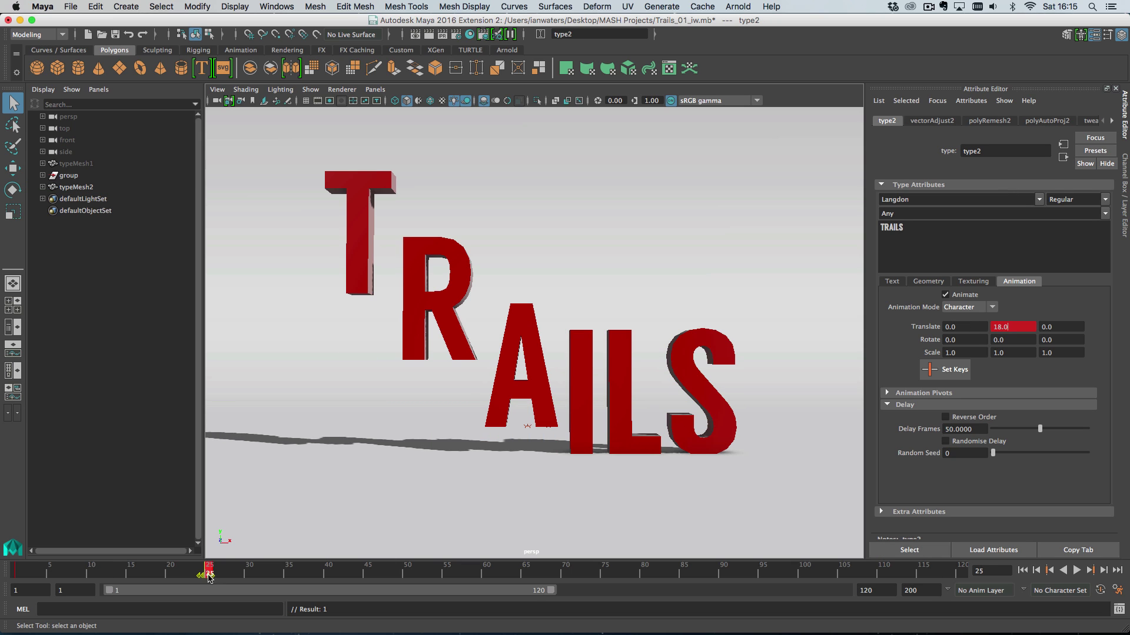
{"action": "left_click_drag", "start_coordinate": [209, 575], "coordinate": [107, 576]}
Key the characters' Translate Y at 0 on frame 25 and play the animation from the start
{"action": "left_click", "coordinate": [210, 575]}
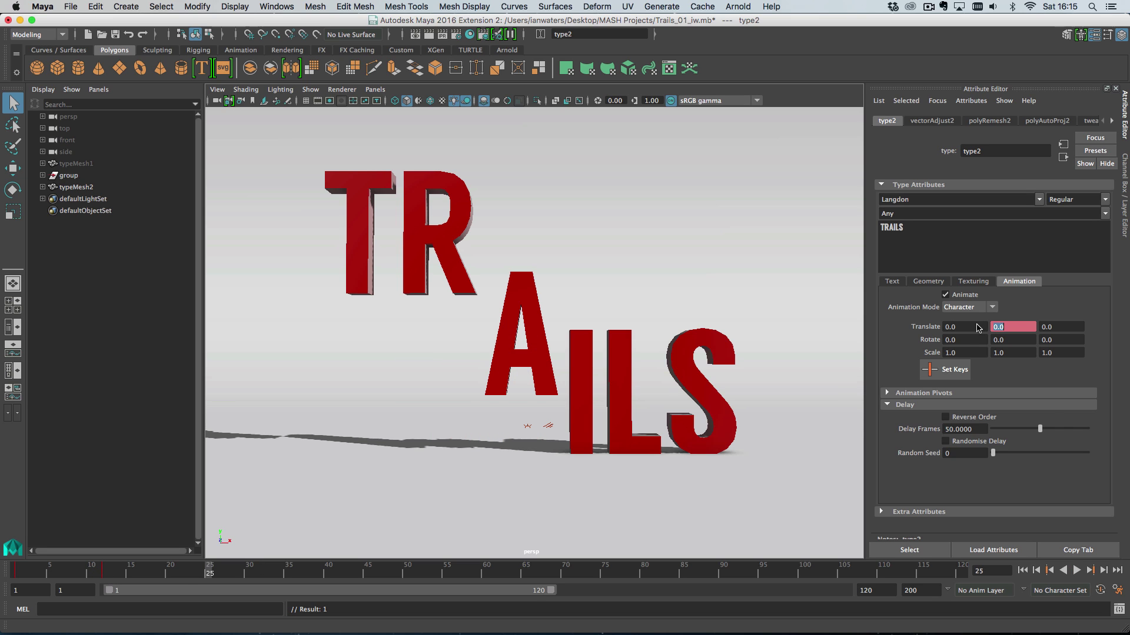
{"action": "right_click", "coordinate": [1010, 321]}
{"action": "left_click", "coordinate": [1024, 328]}
{"action": "left_click", "coordinate": [1022, 570]}
{"action": "left_click", "coordinate": [1076, 571]}
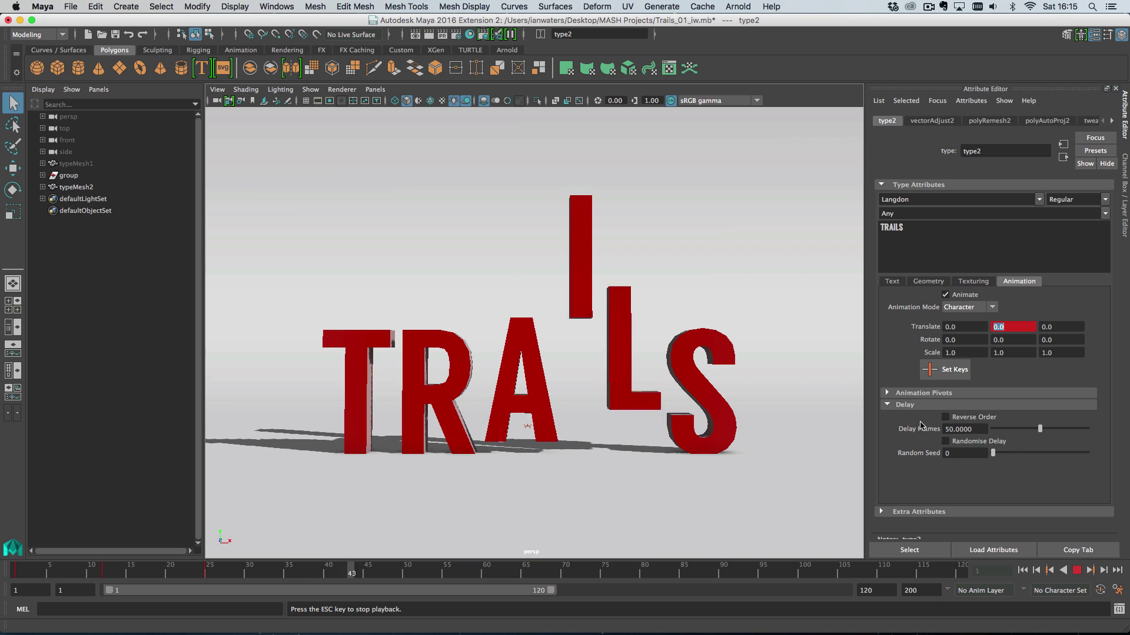
Try the Reverse Order and Randomise Delay options during playback, turning both off again
{"action": "left_click", "coordinate": [980, 420]}
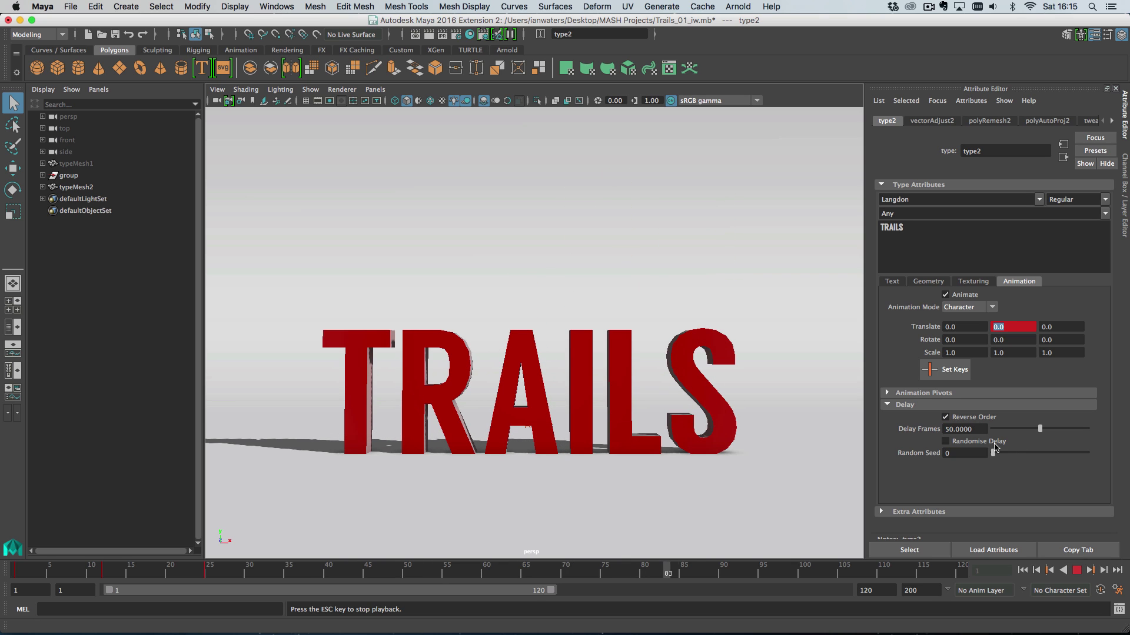
{"action": "left_click", "coordinate": [1022, 570]}
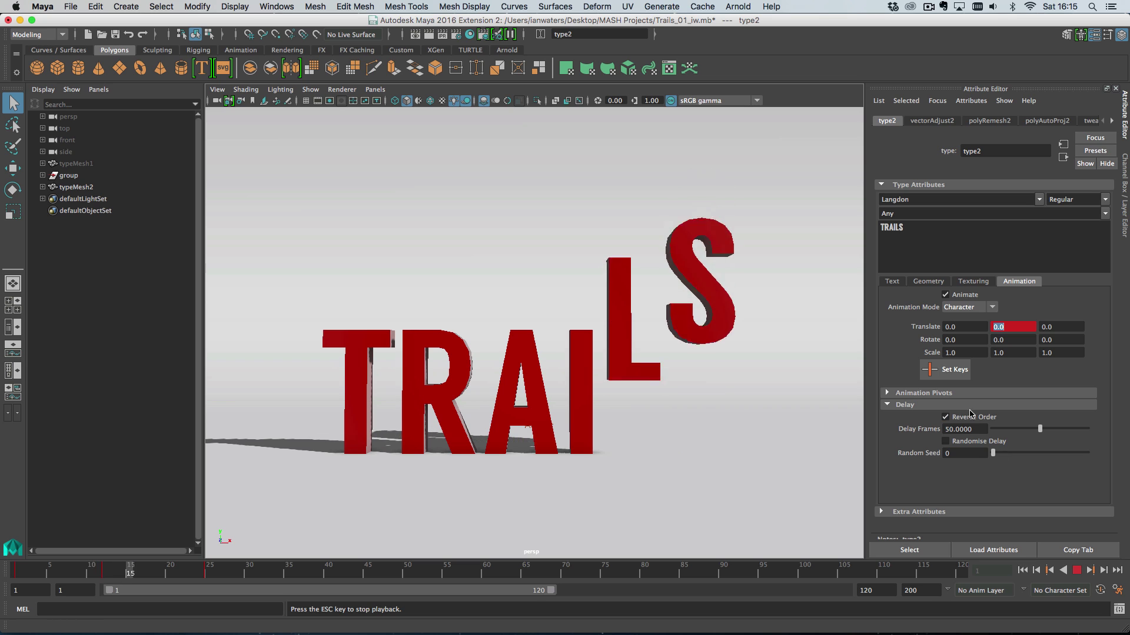
{"action": "left_click", "coordinate": [976, 443]}
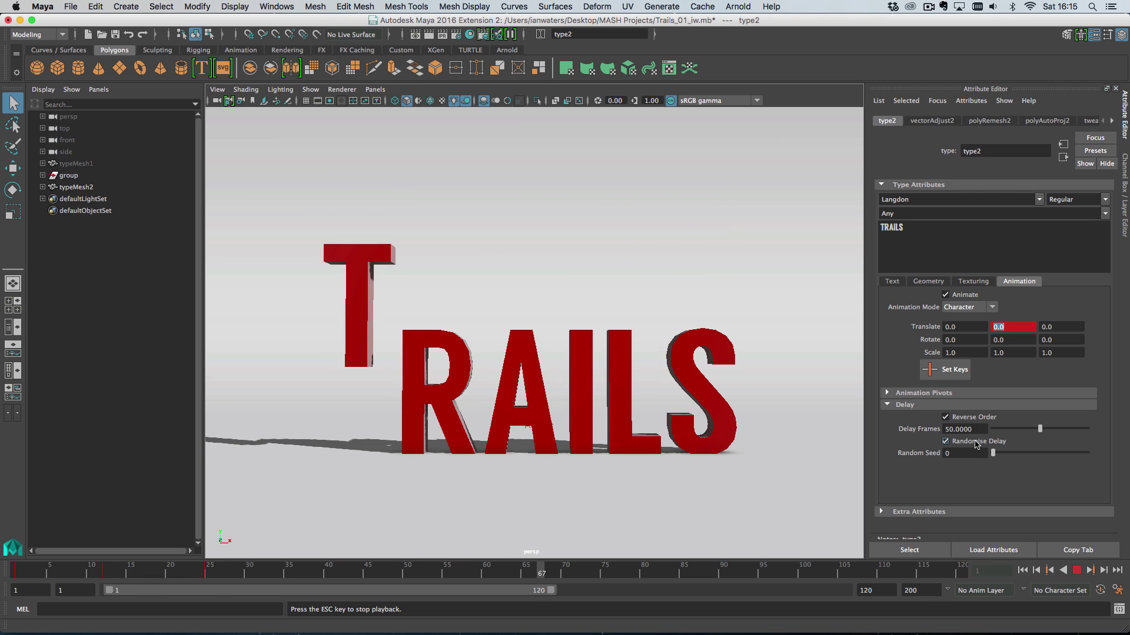
{"action": "left_click", "coordinate": [975, 444]}
{"action": "left_click", "coordinate": [1076, 571]}
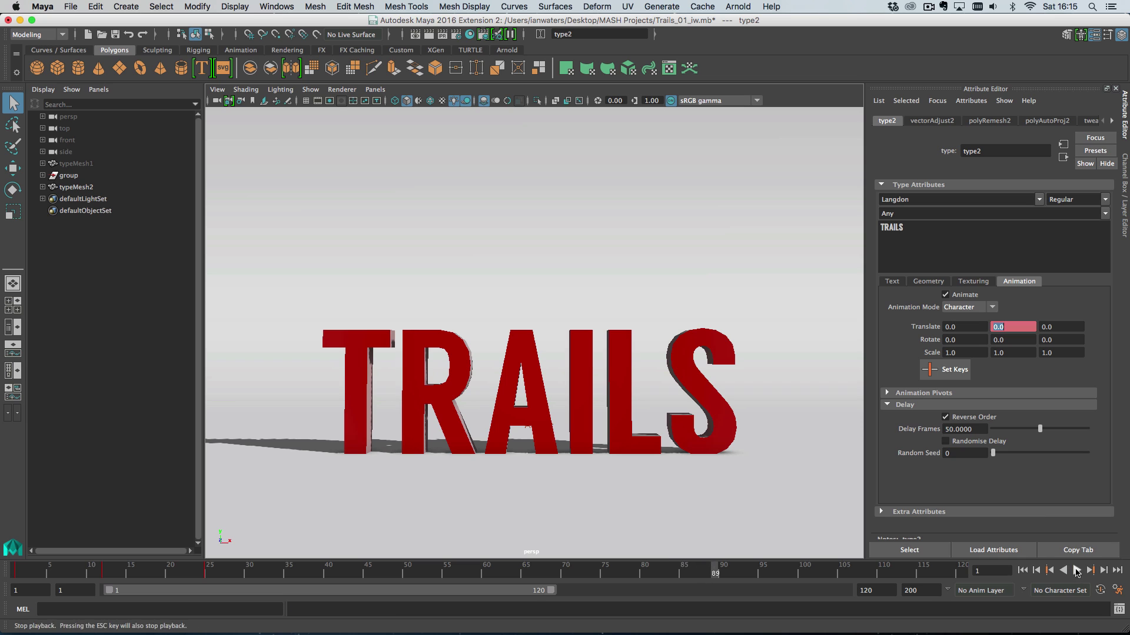
{"action": "left_click", "coordinate": [1023, 570]}
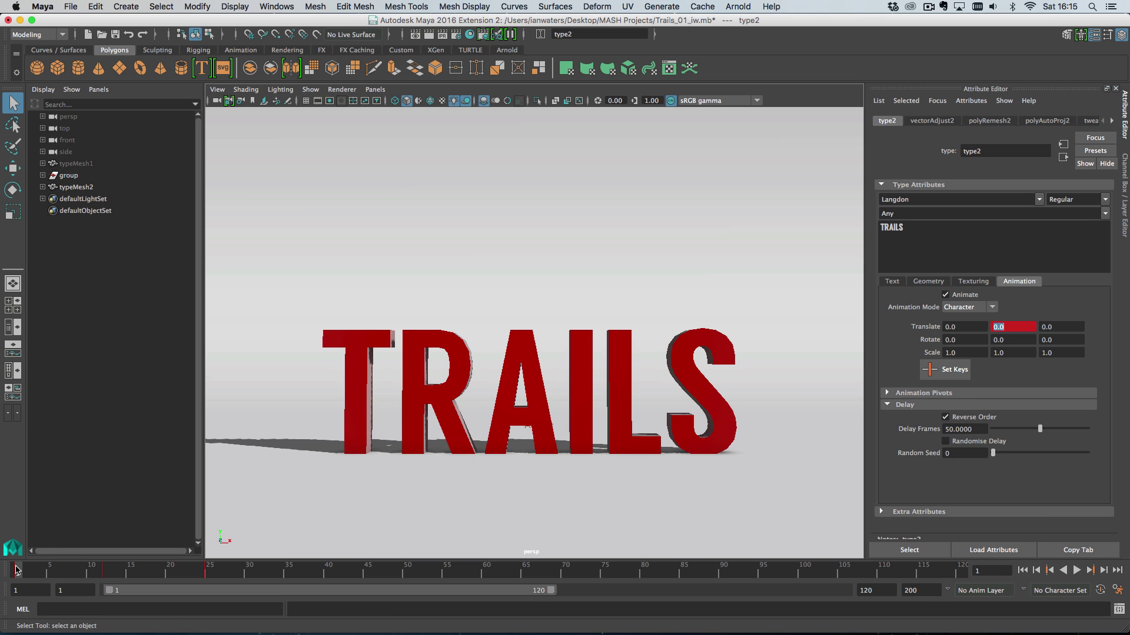
{"action": "key", "text": "alt+v"}
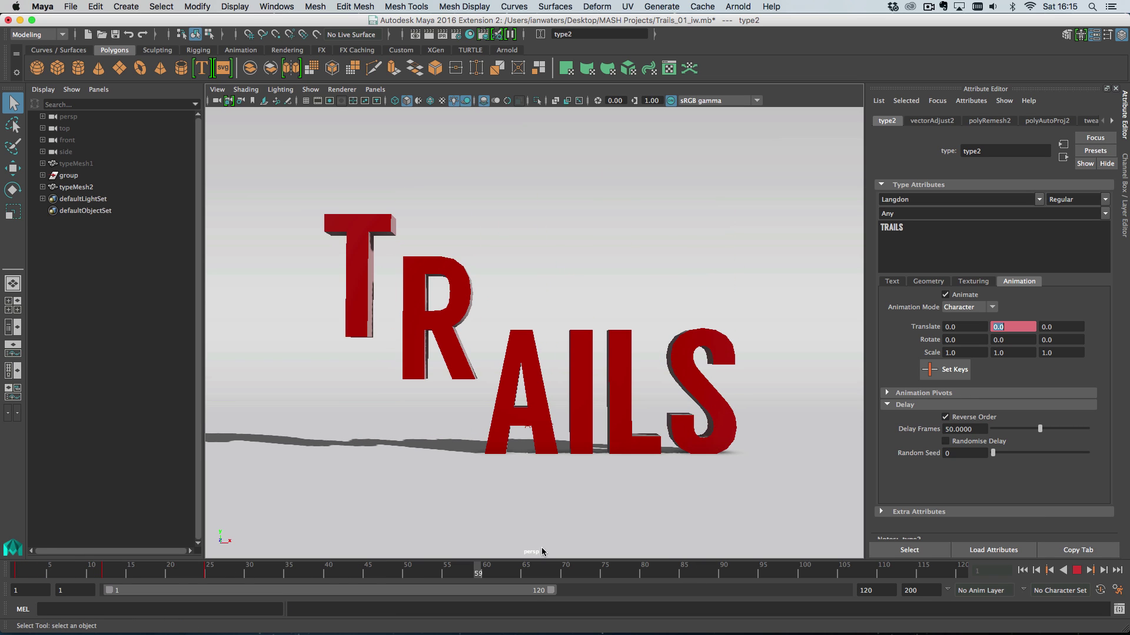
{"action": "left_click", "coordinate": [945, 417]}
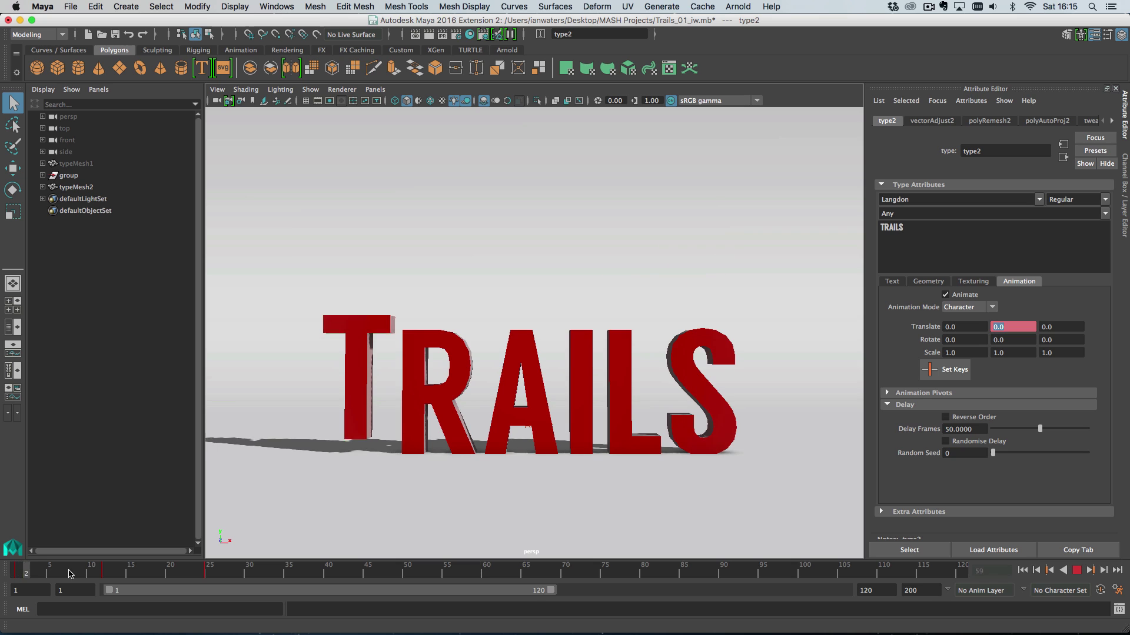
{"action": "key", "text": "alt+v"}
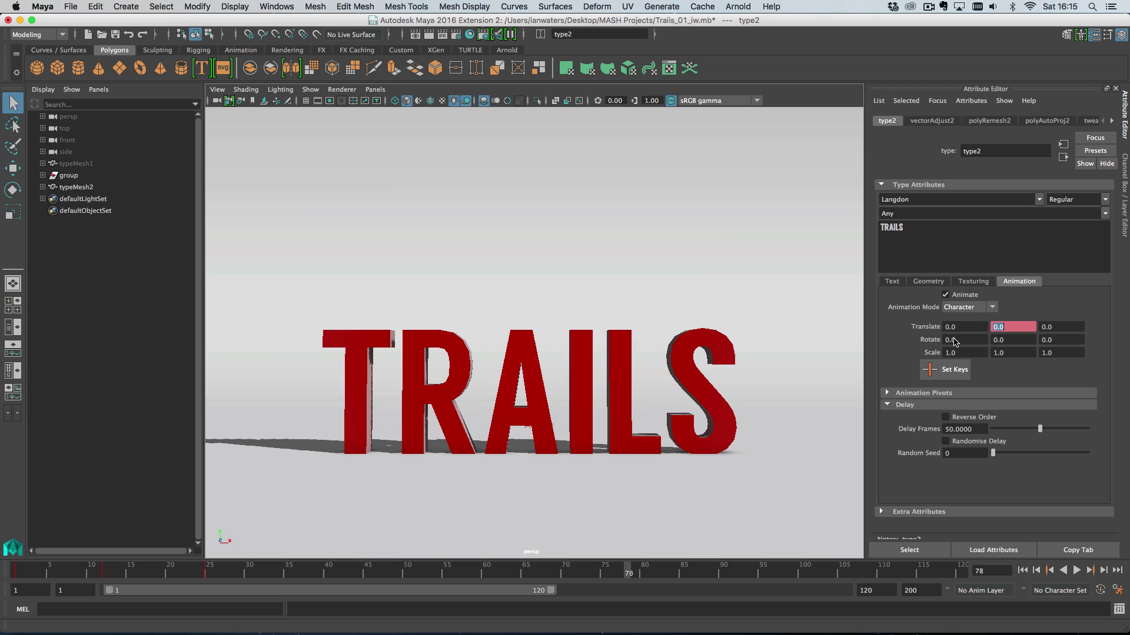
Key the characters' Rotate X at 0 on frame 1
{"action": "mouse_move", "coordinate": [954, 341]}
{"action": "left_mouse_down", "text": "ctrl"}
{"action": "mouse_move", "coordinate": [994, 345]}
{"action": "mouse_move", "coordinate": [968, 345]}
{"action": "left_mouse_up", "text": "ctrl"}
{"action": "type", "text": "0"}
{"action": "key", "text": "Return"}
{"action": "left_click_drag", "start_coordinate": [30, 578], "coordinate": [18, 577]}
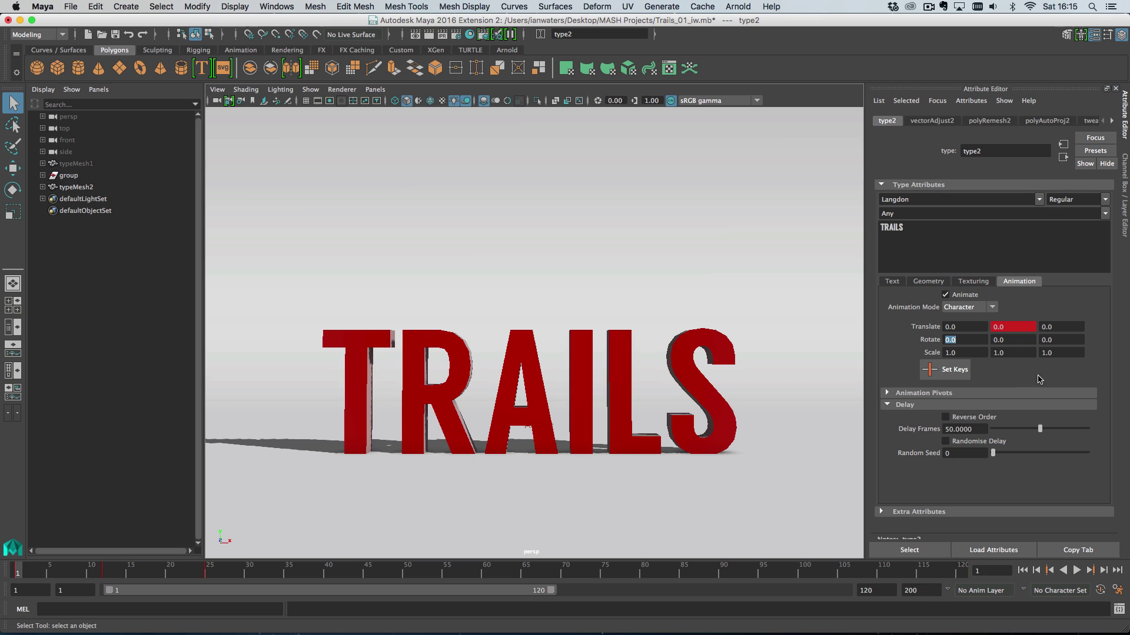
{"action": "right_click", "coordinate": [968, 342]}
{"action": "left_click", "coordinate": [995, 358]}
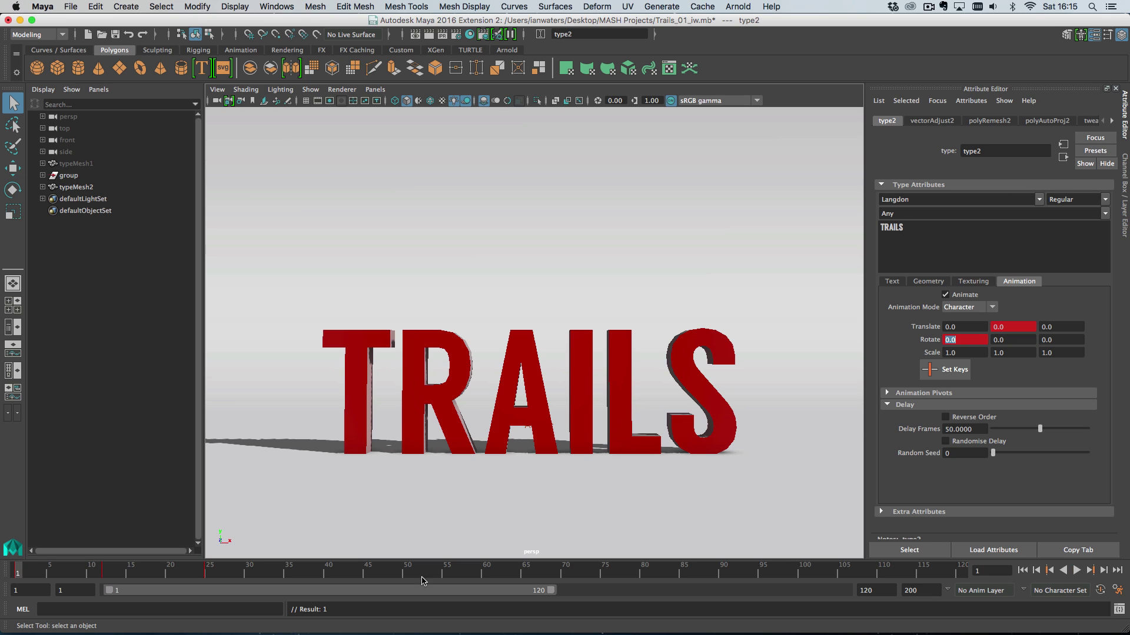
Key the characters' Rotate X at 360 on frame 25 and play back the letter animation
{"action": "left_click", "coordinate": [209, 574]}
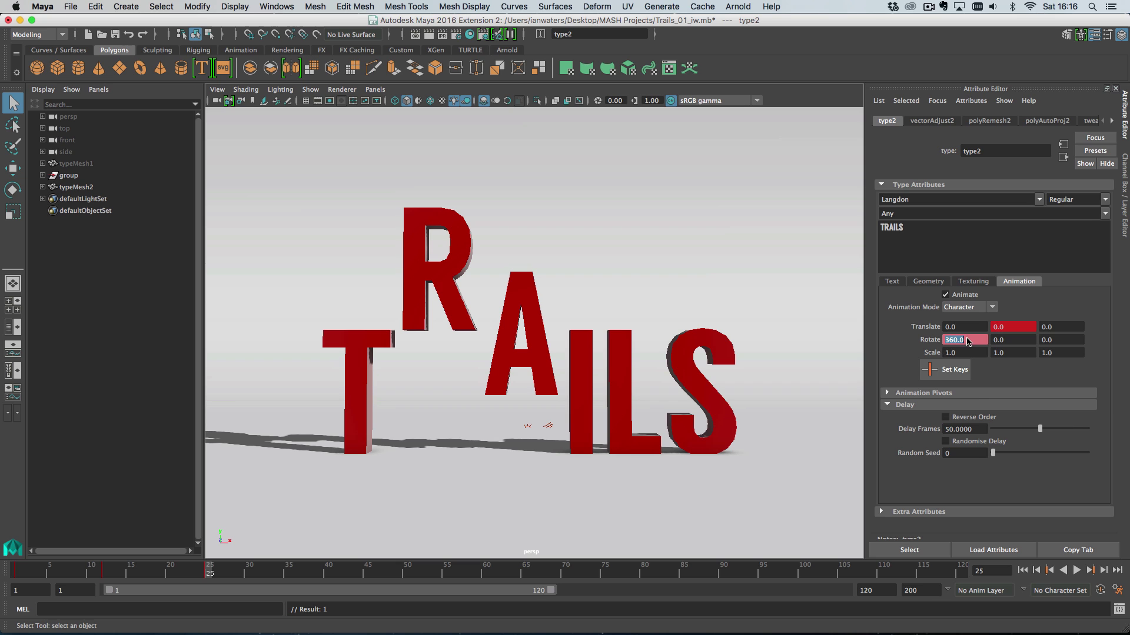
{"action": "right_click", "coordinate": [968, 342]}
{"action": "left_click", "coordinate": [994, 359]}
{"action": "left_click", "coordinate": [42, 568]}
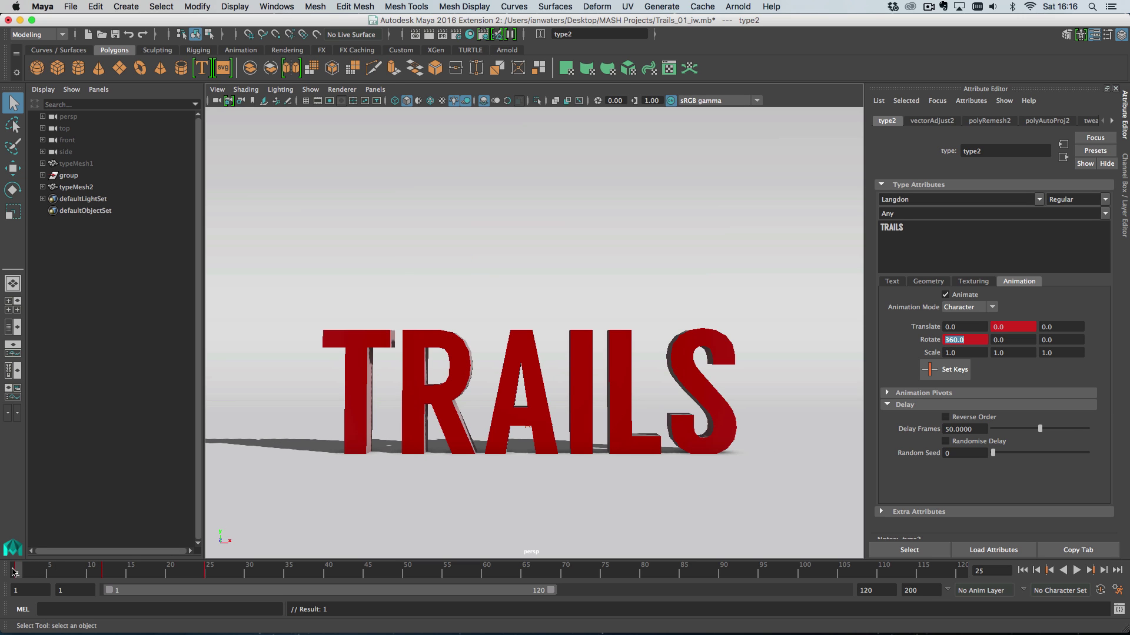
{"action": "key", "text": "alt+v"}
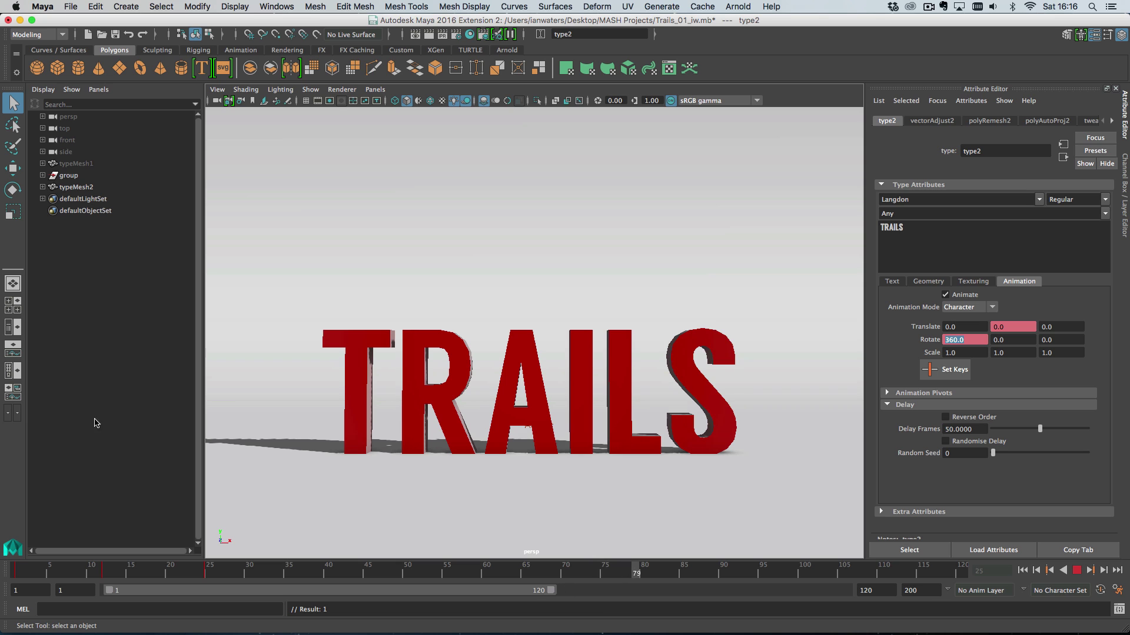
Stop playback, bring up type2's curves in the Graph Editor and flatten both curves' tangents at frame 1
{"action": "key", "text": "alt+v"}
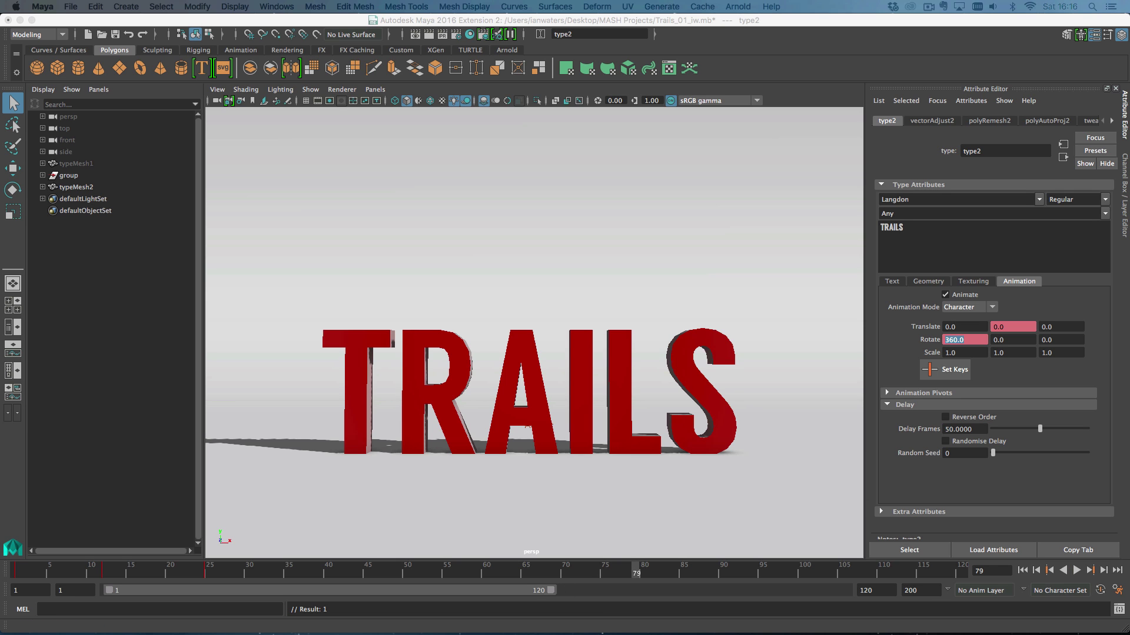
{"action": "left_click_drag", "start_coordinate": [645, 109], "coordinate": [661, 118]}
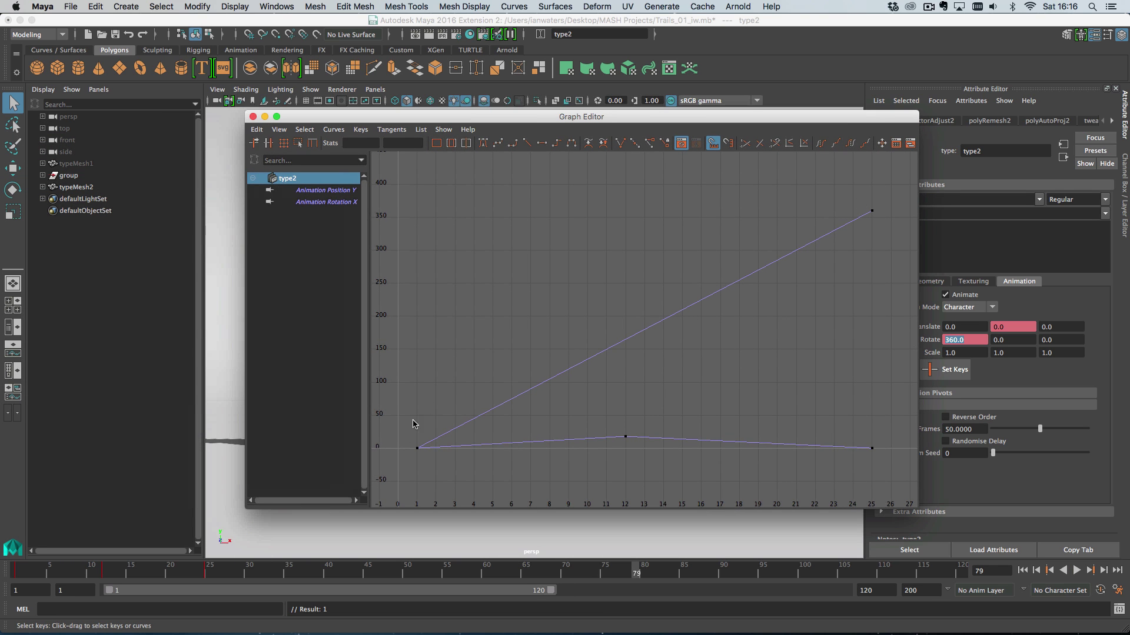
{"action": "left_click_drag", "start_coordinate": [414, 424], "coordinate": [504, 505]}
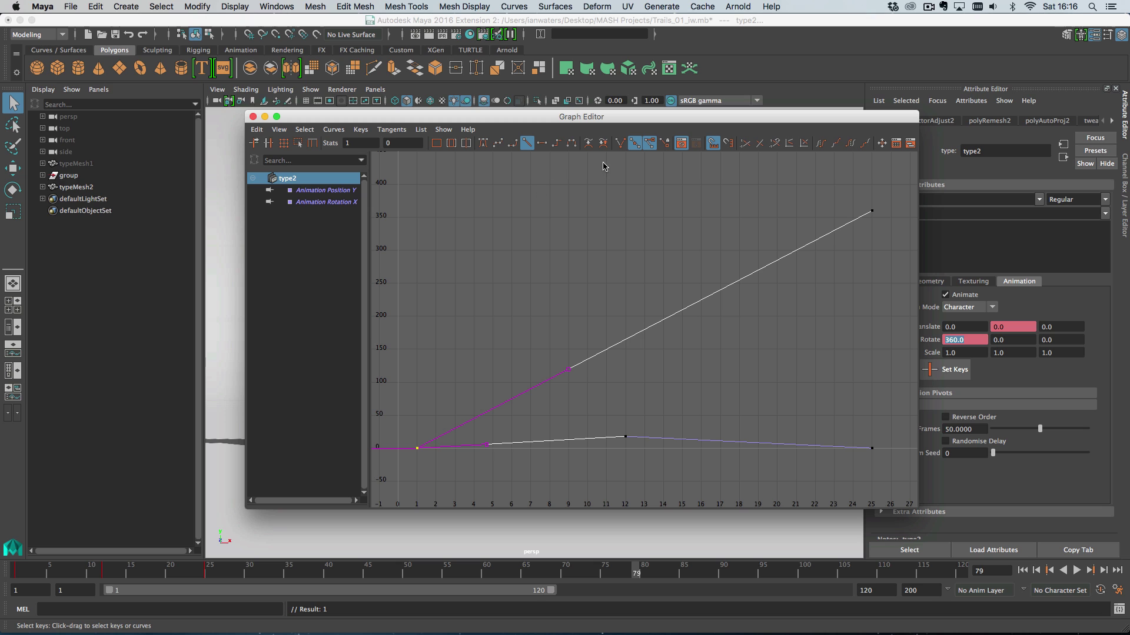
{"action": "left_click", "coordinate": [545, 145]}
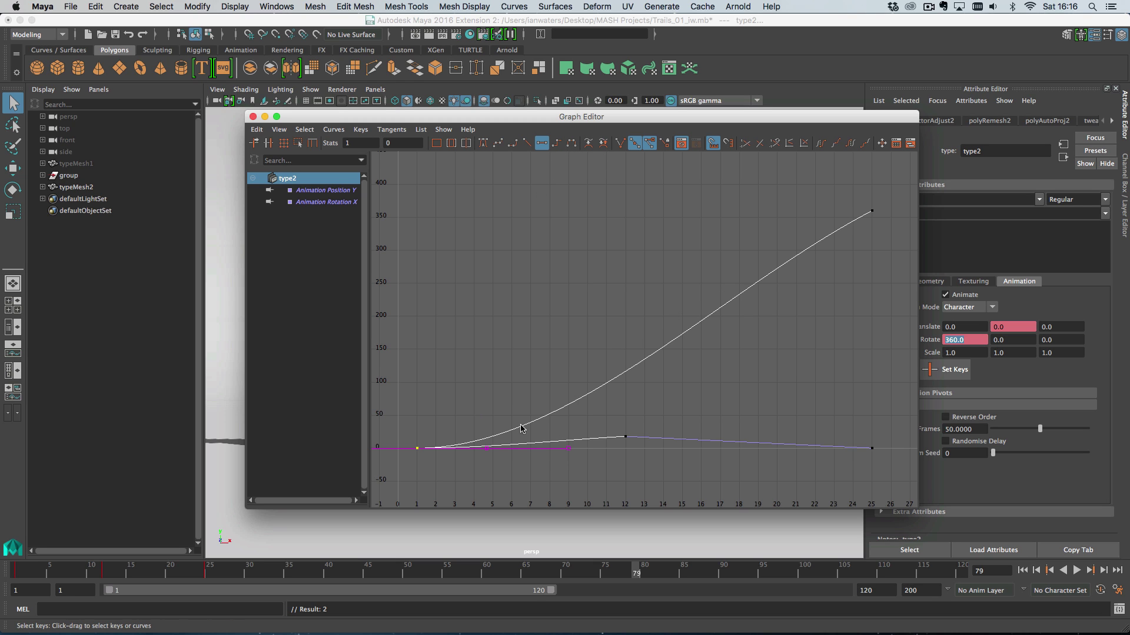
Shorten the Rotation X curve's outgoing tangent handle at frame 1 so it ends around frame 5.5
{"action": "left_click_drag", "start_coordinate": [596, 506], "coordinate": [596, 505]}
{"action": "key", "text": "w"}
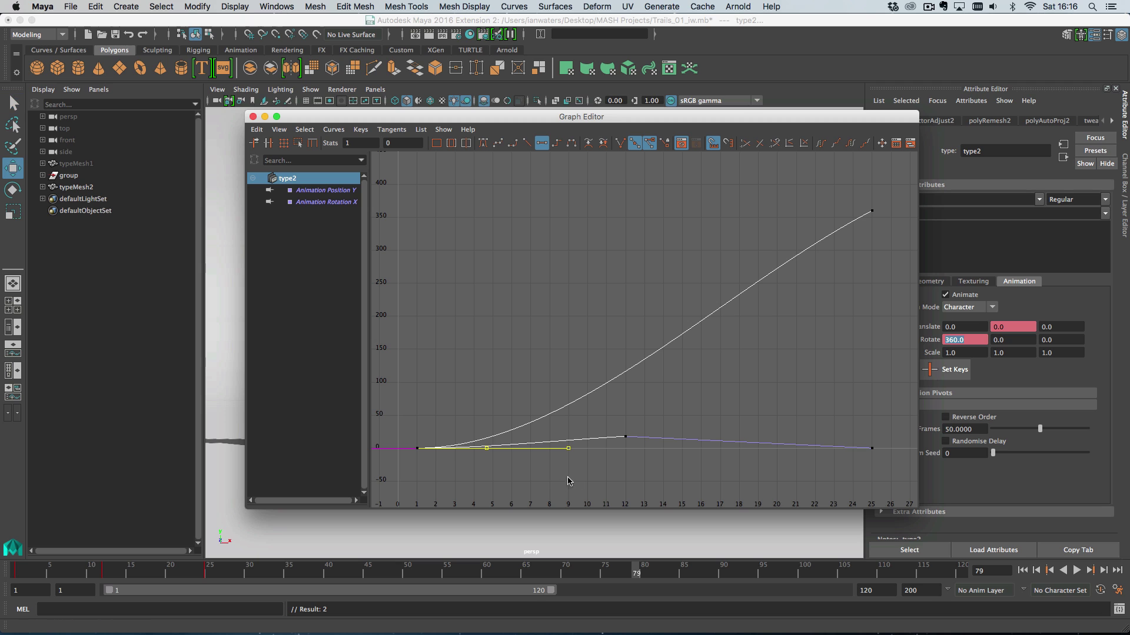
{"action": "mouse_move", "coordinate": [553, 486]}
{"action": "middle_mouse_down"}
{"action": "mouse_move", "coordinate": [494, 480]}
{"action": "mouse_move", "coordinate": [543, 477]}
{"action": "middle_mouse_up"}
Flatten the Rotation X curve's incoming tangent at frame 25 and stretch its handle back to about frame 6
{"action": "left_click_drag", "start_coordinate": [810, 158], "coordinate": [911, 489]}
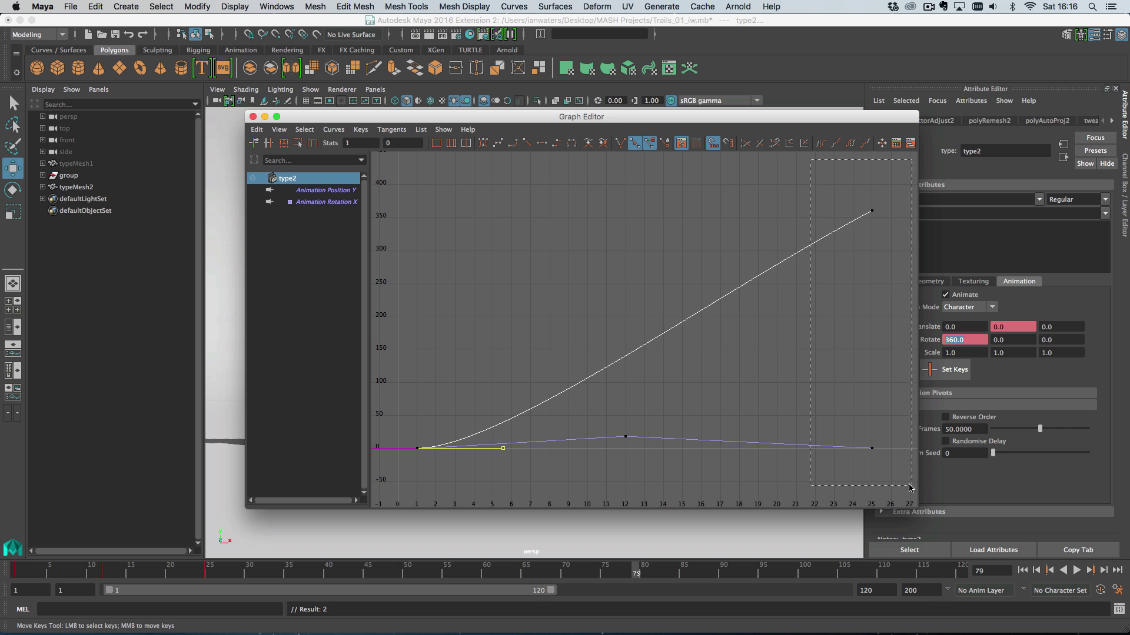
{"action": "left_click_drag", "start_coordinate": [901, 324], "coordinate": [900, 324]}
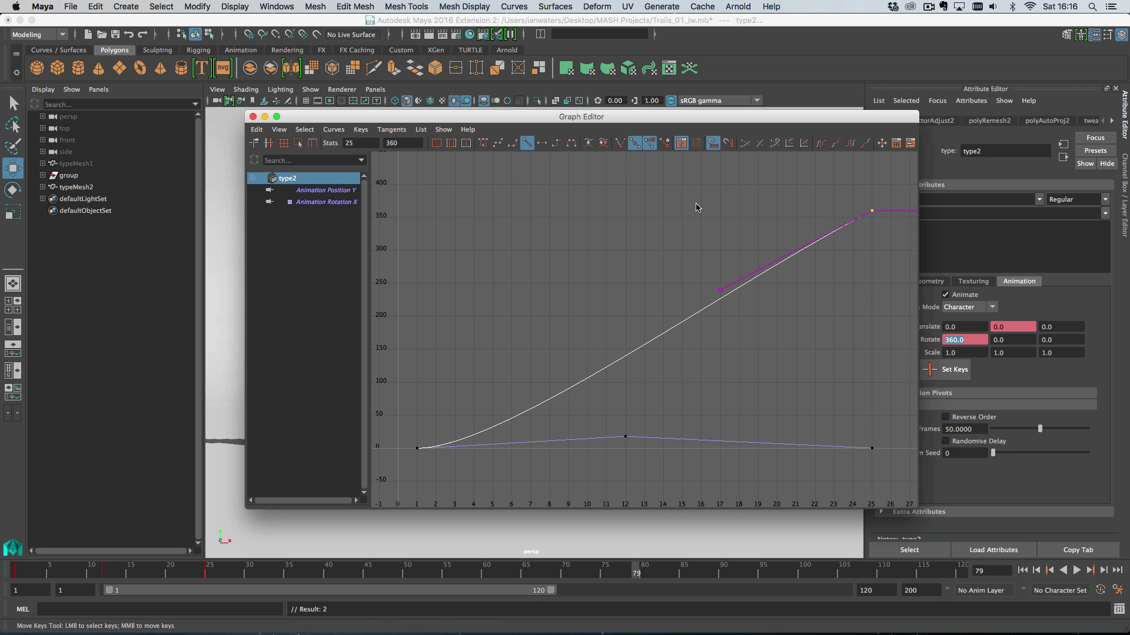
{"action": "left_click", "coordinate": [542, 143]}
{"action": "middle_click_drag", "start_coordinate": [772, 249], "coordinate": [664, 251]}
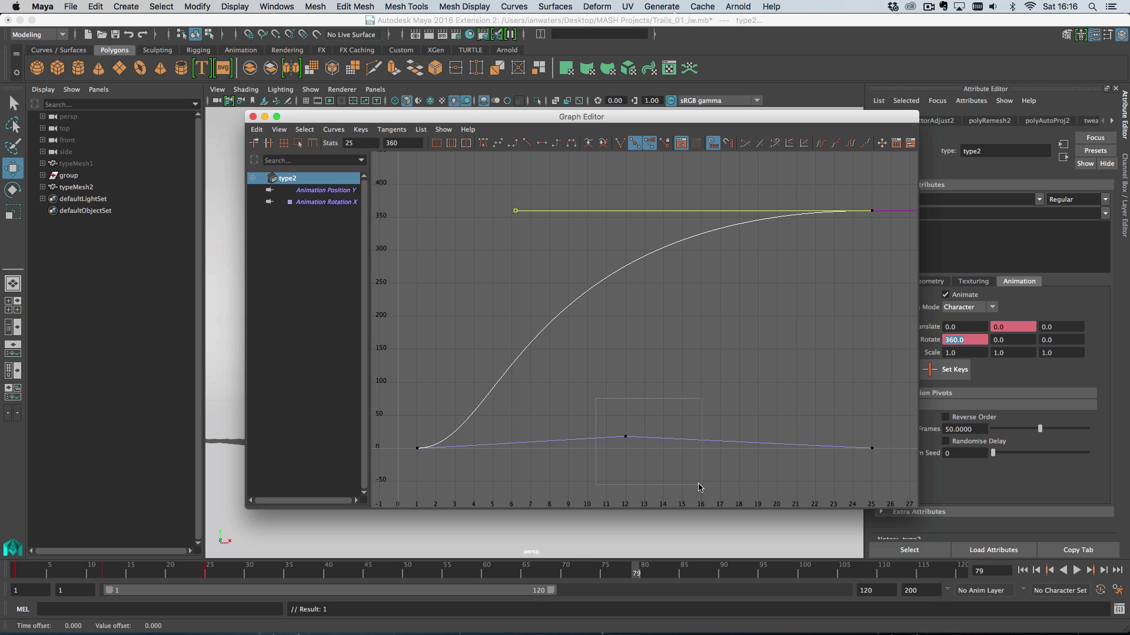
Flatten the Position Y key at frame 12 and extend its incoming tangent handle back to about frame 4
{"action": "left_click", "coordinate": [627, 435]}
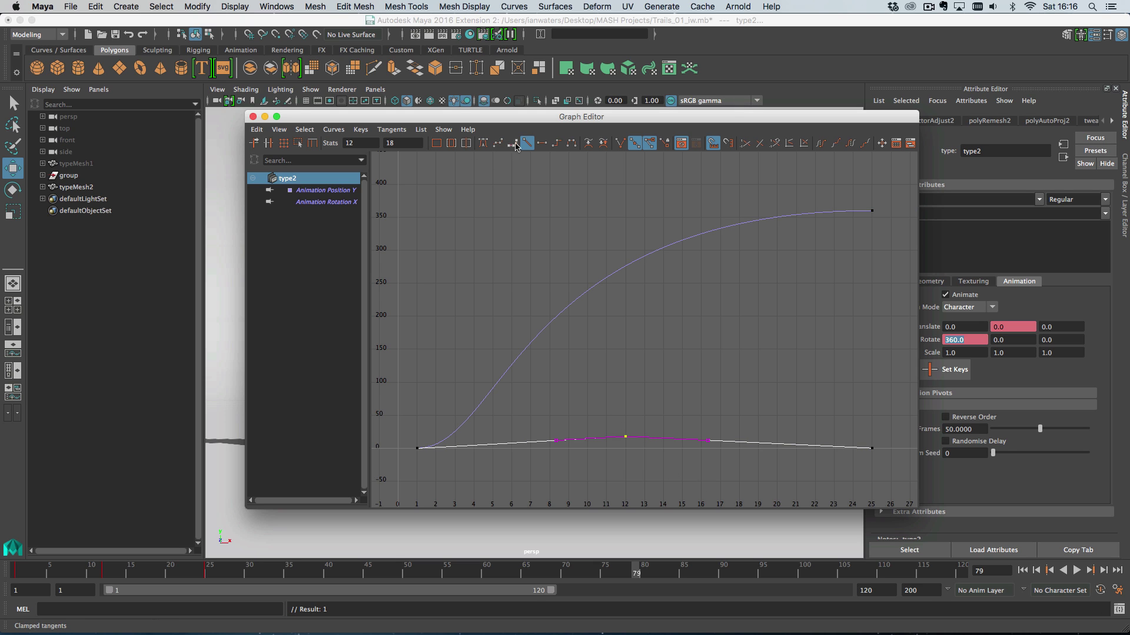
{"action": "left_click", "coordinate": [542, 143]}
{"action": "left_click", "coordinate": [556, 437]}
{"action": "middle_click_drag", "start_coordinate": [591, 471], "coordinate": [500, 467]}
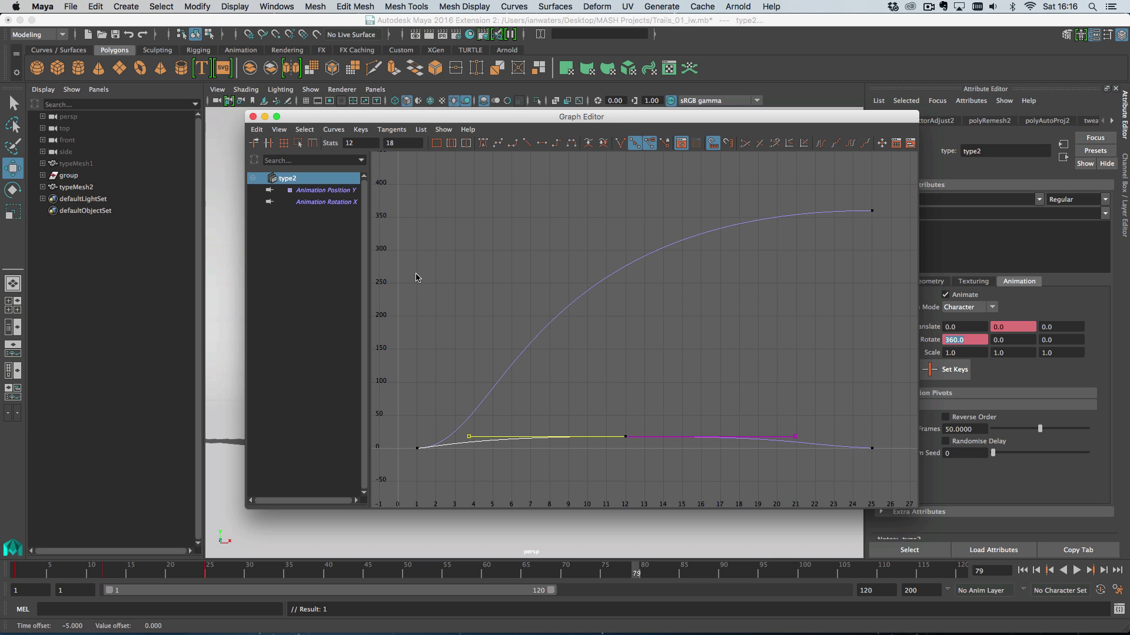
Raise the Position Y curve's incoming tangent at frame 25 to a value of about 18 for a steep landing
{"action": "left_click", "coordinate": [871, 453]}
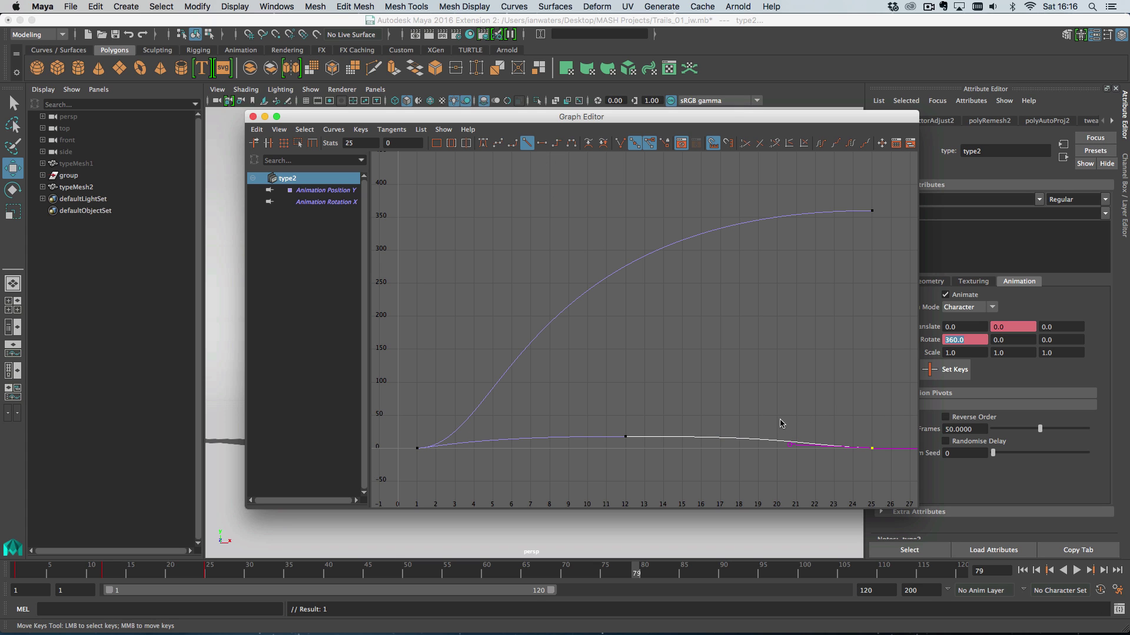
{"action": "left_click", "coordinate": [822, 461]}
{"action": "middle_click_drag", "start_coordinate": [822, 461], "coordinate": [825, 453]}
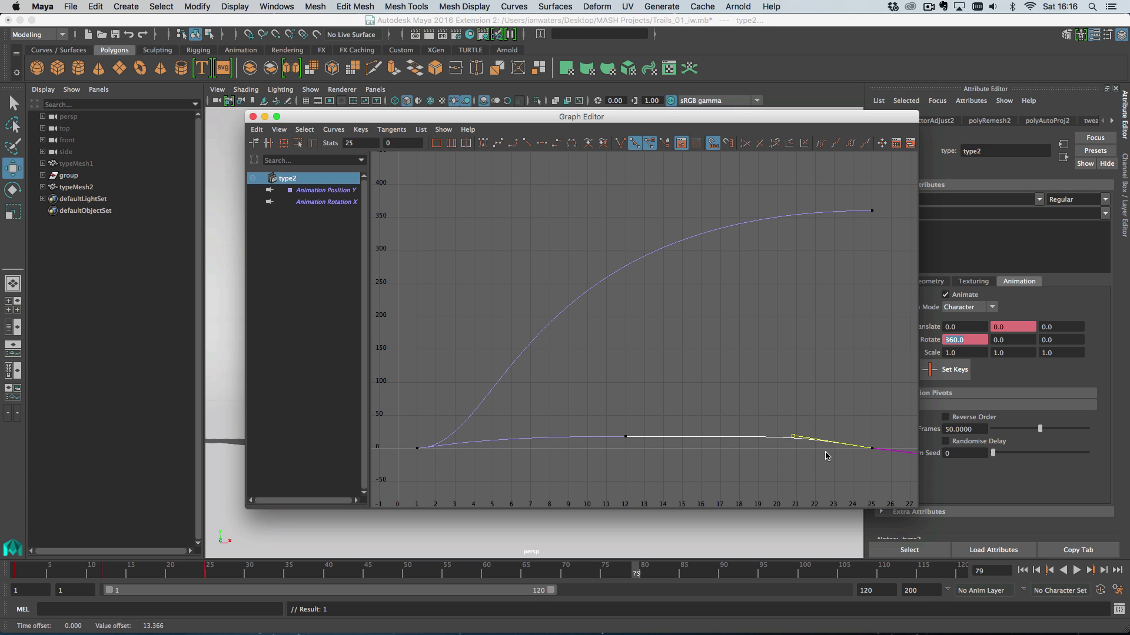
{"action": "key", "text": "f"}
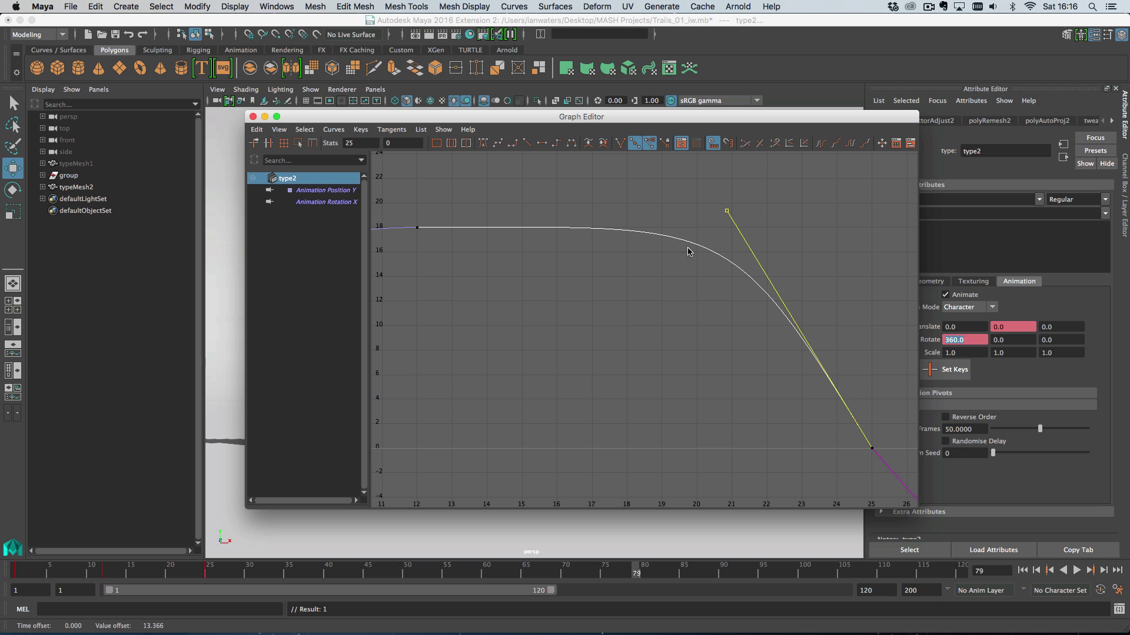
{"action": "middle_click_drag", "start_coordinate": [688, 250], "coordinate": [718, 289]}
{"action": "middle_click_drag", "start_coordinate": [763, 415], "coordinate": [565, 412], "text": "alt"}
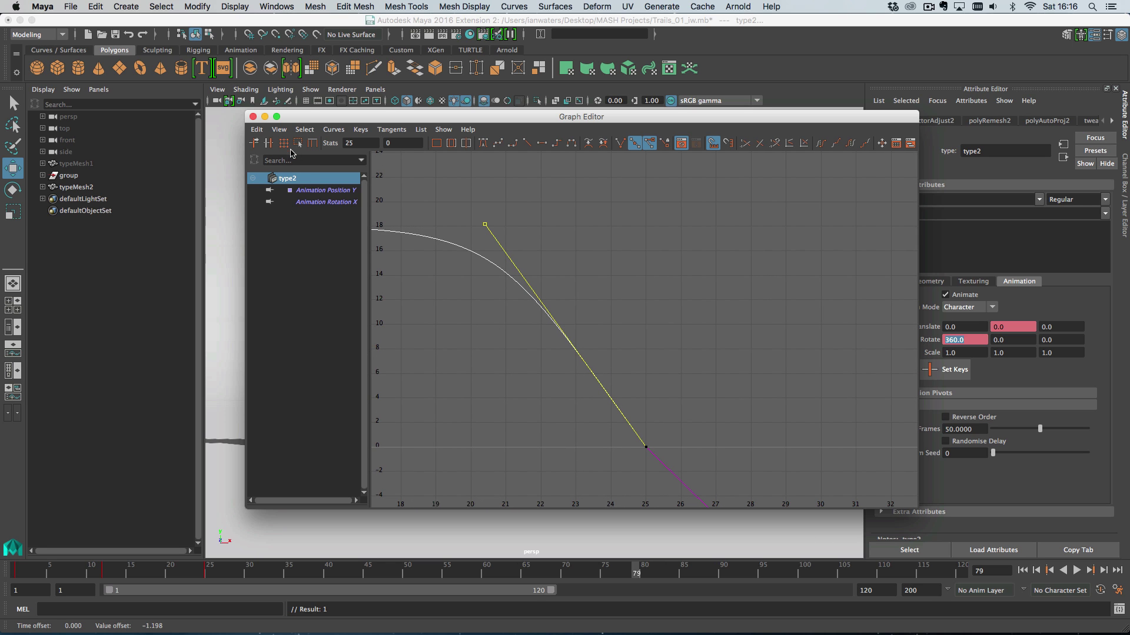
Insert three Position Y keys at value 0 on frames 29, 32 and 35
{"action": "left_click", "coordinate": [271, 144]}
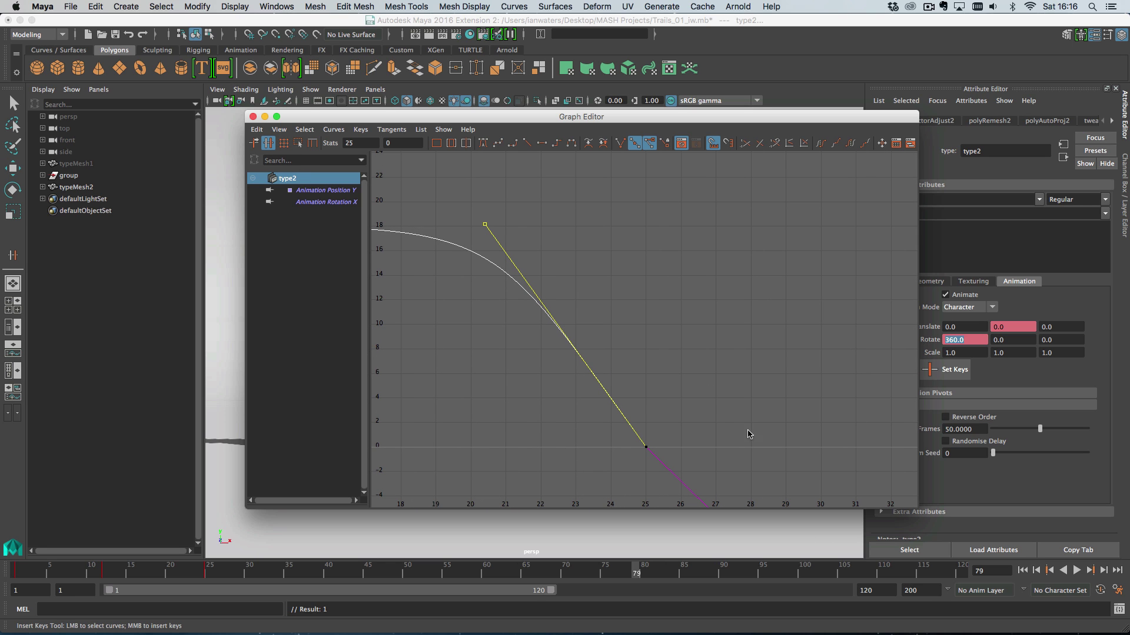
{"action": "left_click", "coordinate": [648, 450]}
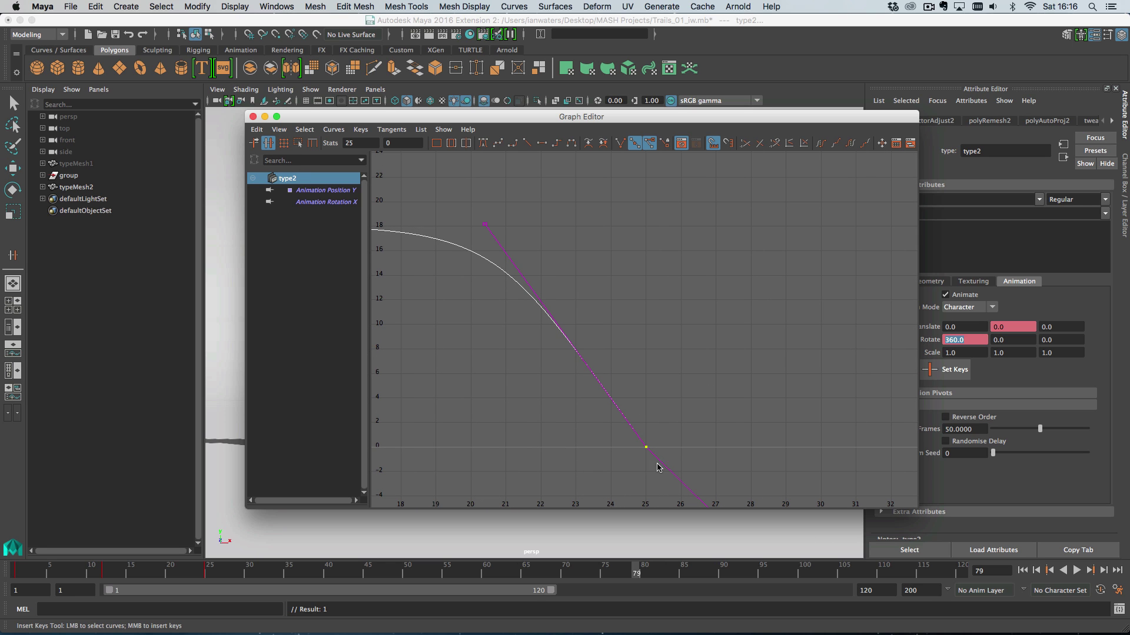
{"action": "middle_click", "coordinate": [786, 450]}
{"action": "middle_click_drag", "start_coordinate": [830, 466], "coordinate": [732, 465], "text": "alt"}
{"action": "middle_click", "coordinate": [790, 450]}
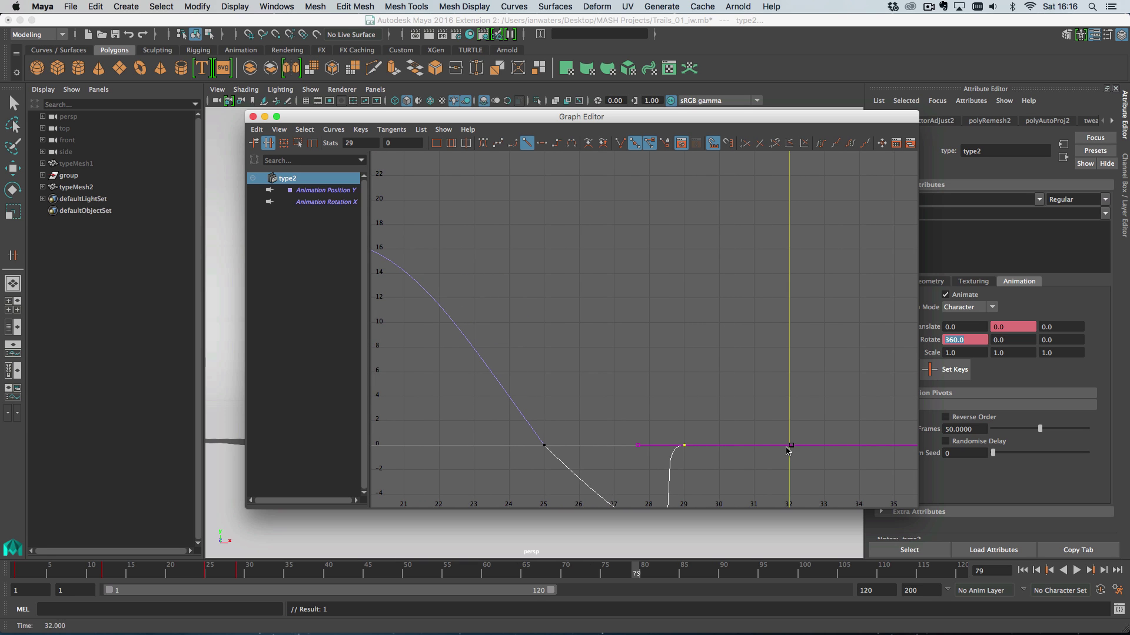
{"action": "middle_click", "coordinate": [895, 450]}
{"action": "scroll", "coordinate": [660, 405], "scroll_direction": "down", "scroll_amount": 2}
{"action": "scroll", "coordinate": [627, 369], "scroll_direction": "up", "scroll_amount": 1}
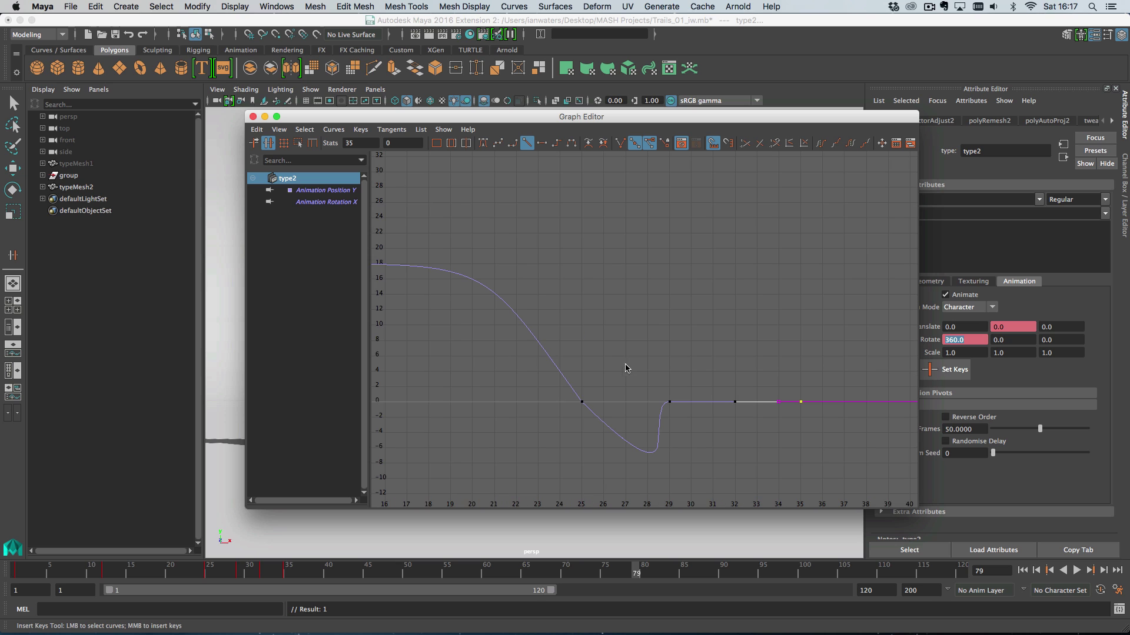
Break the Position Y tangents at frame 25 and angle the outgoing handle up to about 7 to start a bounce
{"action": "key", "text": "w"}
{"action": "left_click_drag", "start_coordinate": [551, 427], "coordinate": [600, 370]}
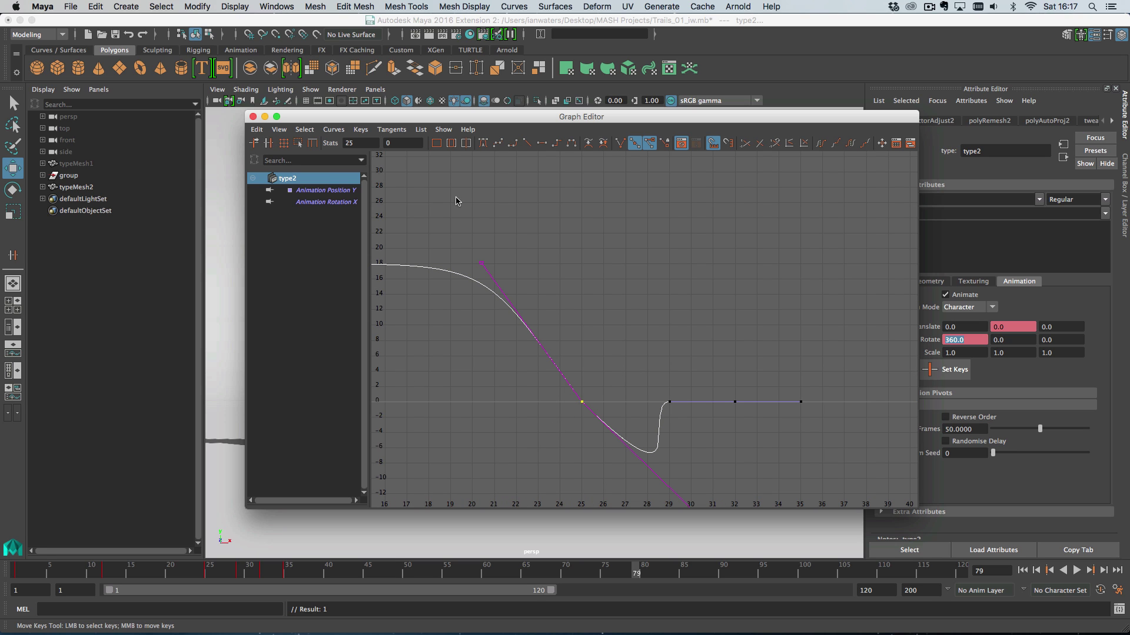
{"action": "left_click", "coordinate": [620, 142]}
{"action": "middle_click_drag", "start_coordinate": [729, 457], "coordinate": [779, 353], "text": "alt"}
{"action": "left_click_drag", "start_coordinate": [787, 401], "coordinate": [676, 500]}
{"action": "middle_click_drag", "start_coordinate": [766, 464], "coordinate": [613, 212]}
{"action": "left_click_drag", "start_coordinate": [613, 215], "coordinate": [627, 230]}
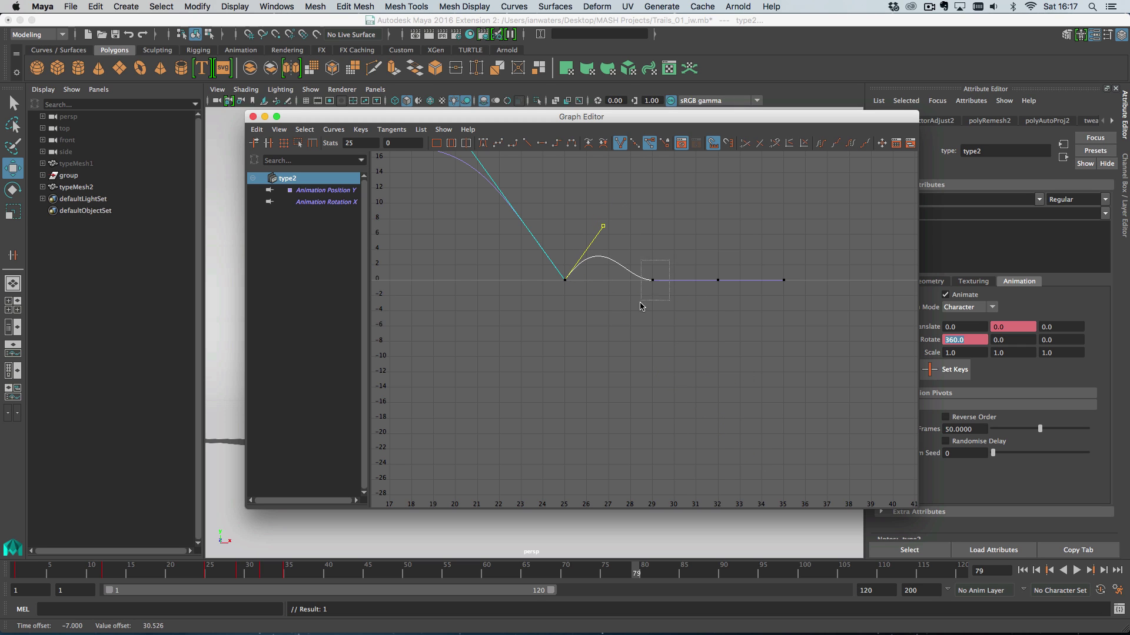
Break the tangents on the keys at frames 29, 32 and 35, and raise frame 29's incoming handle to round the first bounce
{"action": "left_click_drag", "start_coordinate": [640, 306], "coordinate": [640, 305]}
{"action": "left_click_drag", "start_coordinate": [783, 314], "coordinate": [820, 327]}
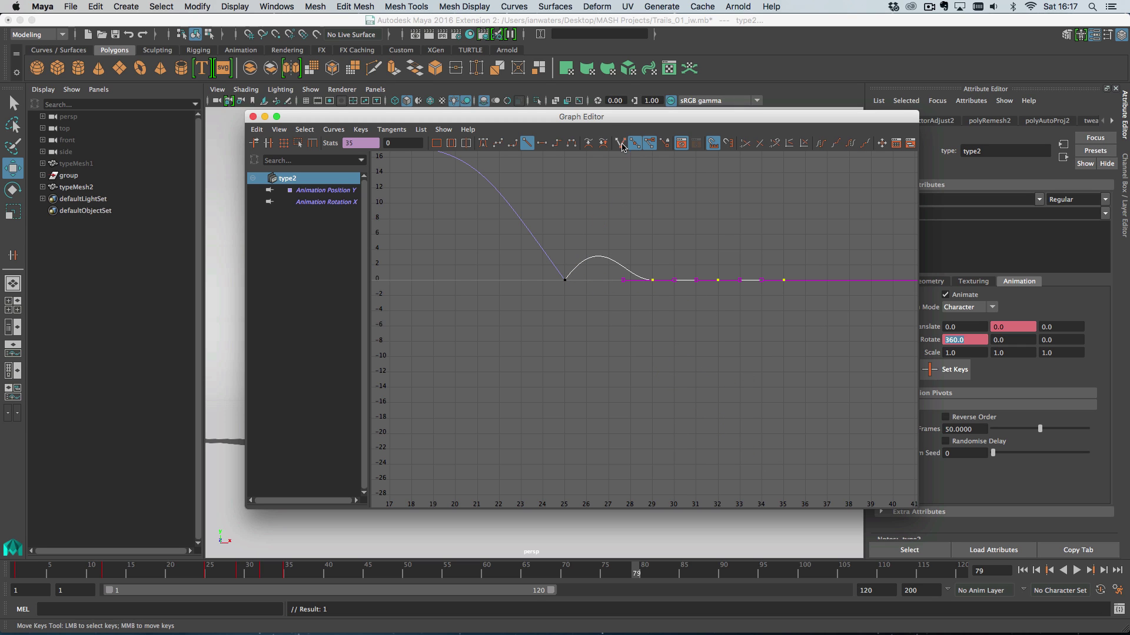
{"action": "left_click", "coordinate": [620, 143]}
{"action": "left_click_drag", "start_coordinate": [603, 269], "coordinate": [632, 294]}
{"action": "middle_click_drag", "start_coordinate": [631, 295], "coordinate": [638, 274]}
Shape a smaller second bounce by raising the outgoing handle at frame 29 and the incoming handle at frame 32
{"action": "left_click_drag", "start_coordinate": [667, 270], "coordinate": [676, 297]}
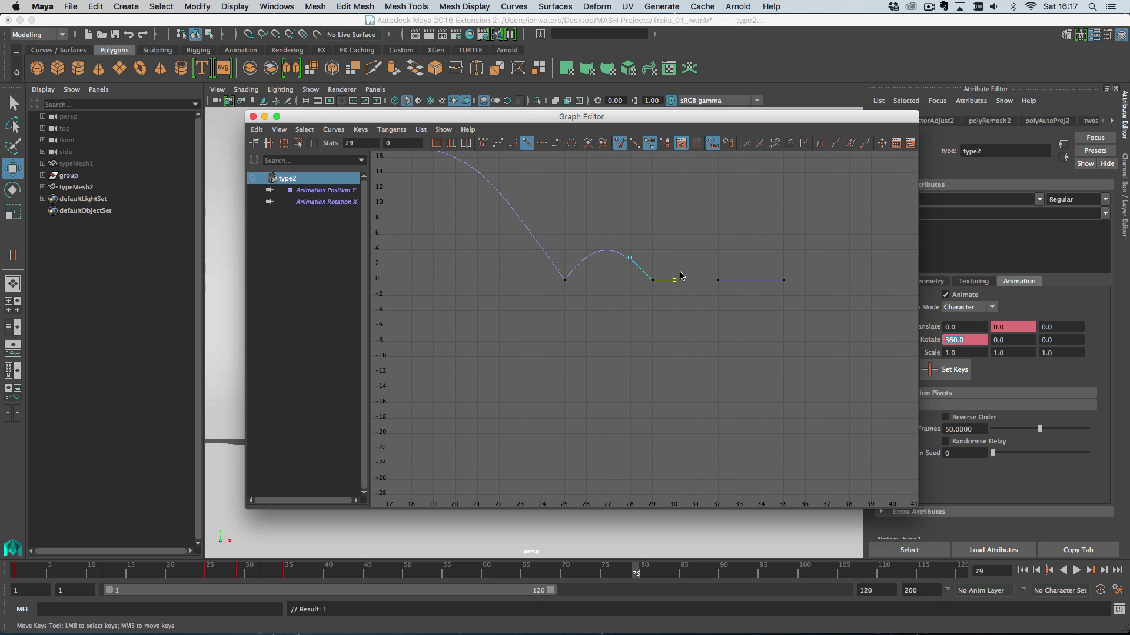
{"action": "middle_click_drag", "start_coordinate": [682, 289], "coordinate": [682, 263]}
{"action": "left_click", "coordinate": [714, 290]}
{"action": "left_click_drag", "start_coordinate": [706, 302], "coordinate": [706, 297]}
{"action": "middle_click_drag", "start_coordinate": [706, 297], "coordinate": [709, 281]}
Shape the smallest bounce by raising the outgoing handle at frame 32 and the incoming handle at frame 35
{"action": "left_click_drag", "start_coordinate": [760, 254], "coordinate": [734, 297]}
{"action": "middle_click_drag", "start_coordinate": [744, 288], "coordinate": [744, 274]}
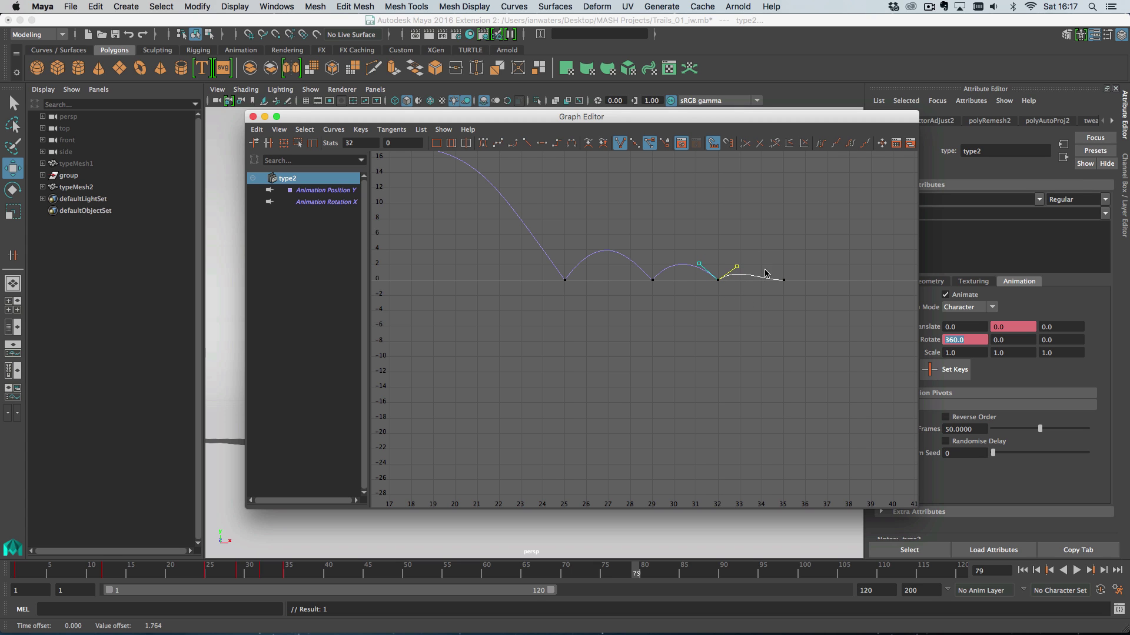
{"action": "left_click_drag", "start_coordinate": [768, 270], "coordinate": [804, 303]}
{"action": "middle_click_drag", "start_coordinate": [773, 296], "coordinate": [773, 287]}
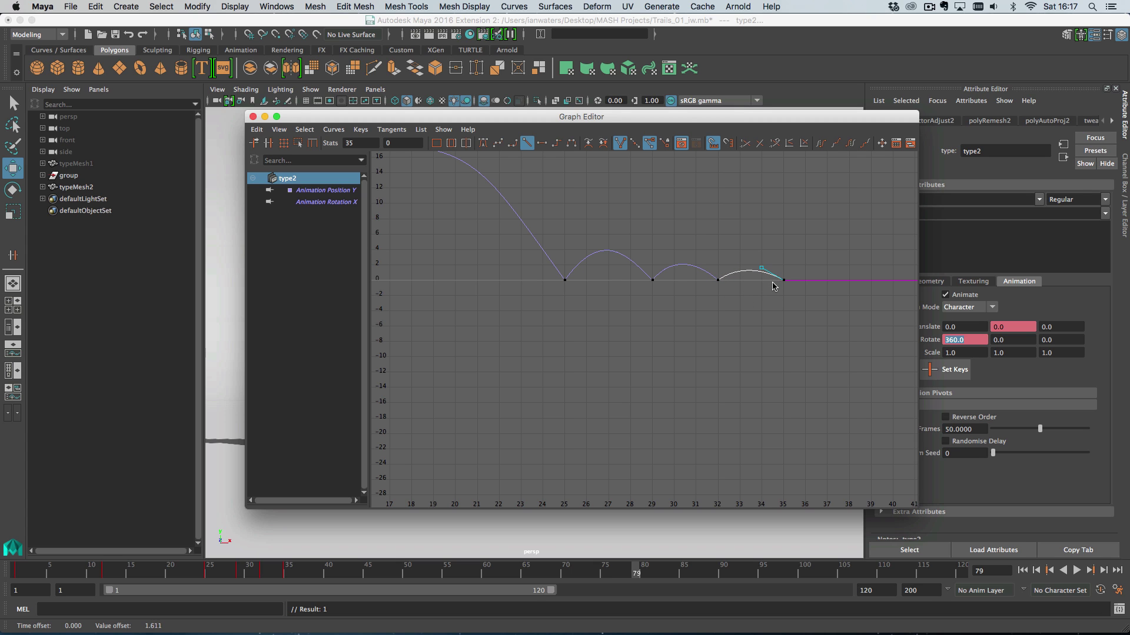
Review the whole Position Y curve, clear the Graph Editor away and play the bouncing letters from the first frame
{"action": "middle_click_drag", "start_coordinate": [561, 304], "coordinate": [783, 421], "text": "alt"}
{"action": "right_click_drag", "start_coordinate": [782, 421], "coordinate": [659, 386], "text": "alt"}
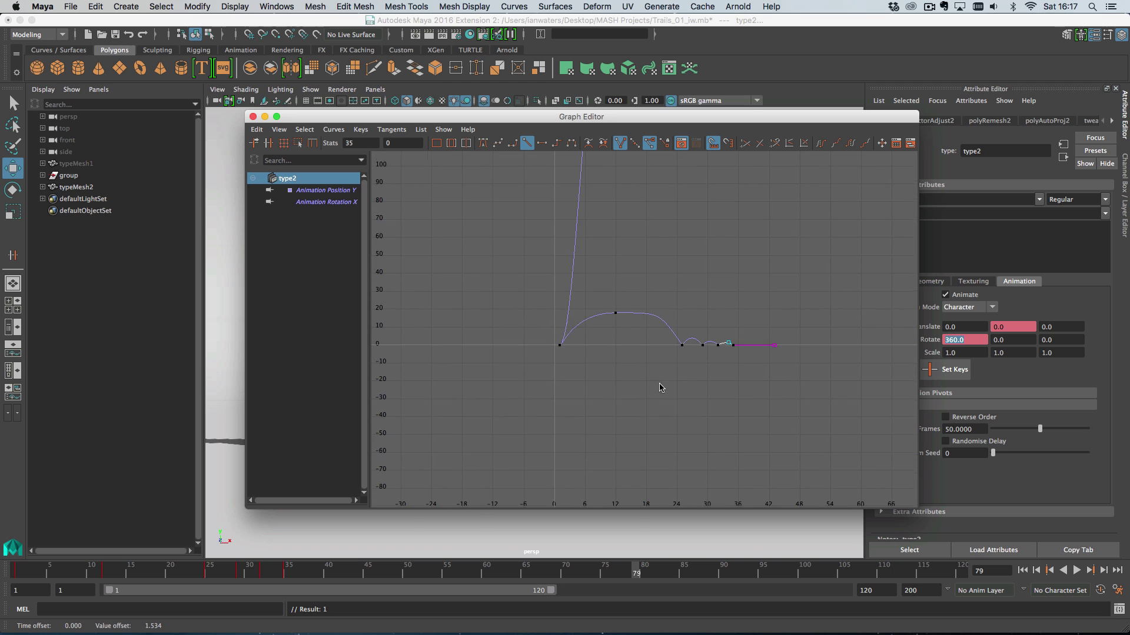
{"action": "middle_click_drag", "start_coordinate": [640, 374], "coordinate": [653, 377], "text": "alt"}
{"action": "right_click_drag", "start_coordinate": [653, 378], "coordinate": [682, 386], "text": "alt"}
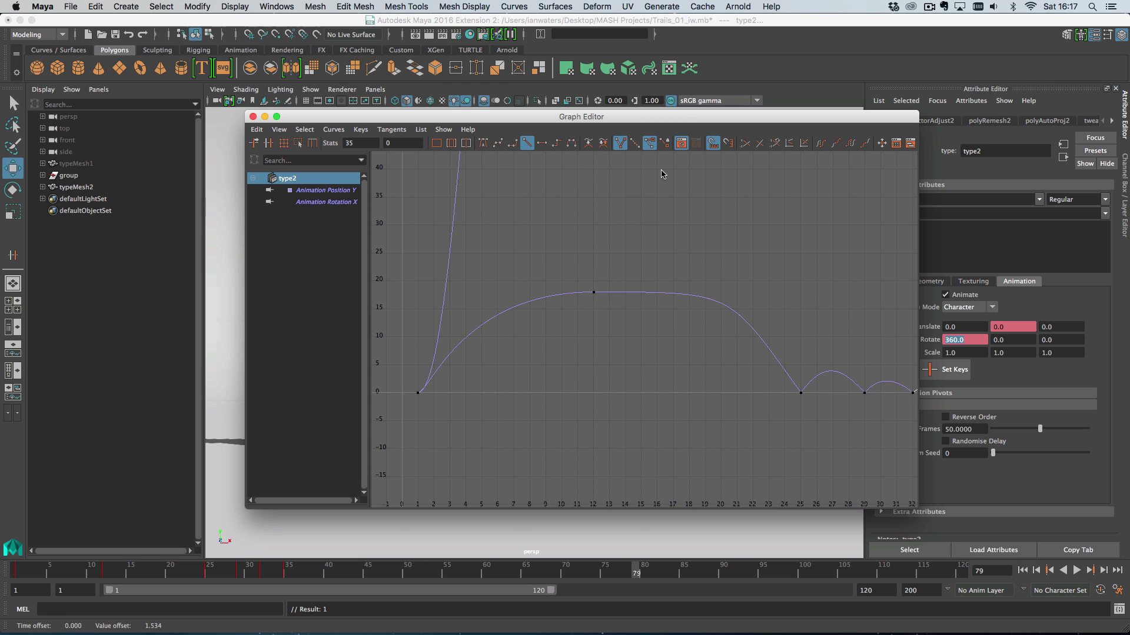
{"action": "left_click_drag", "start_coordinate": [680, 115], "coordinate": [0, 95]}
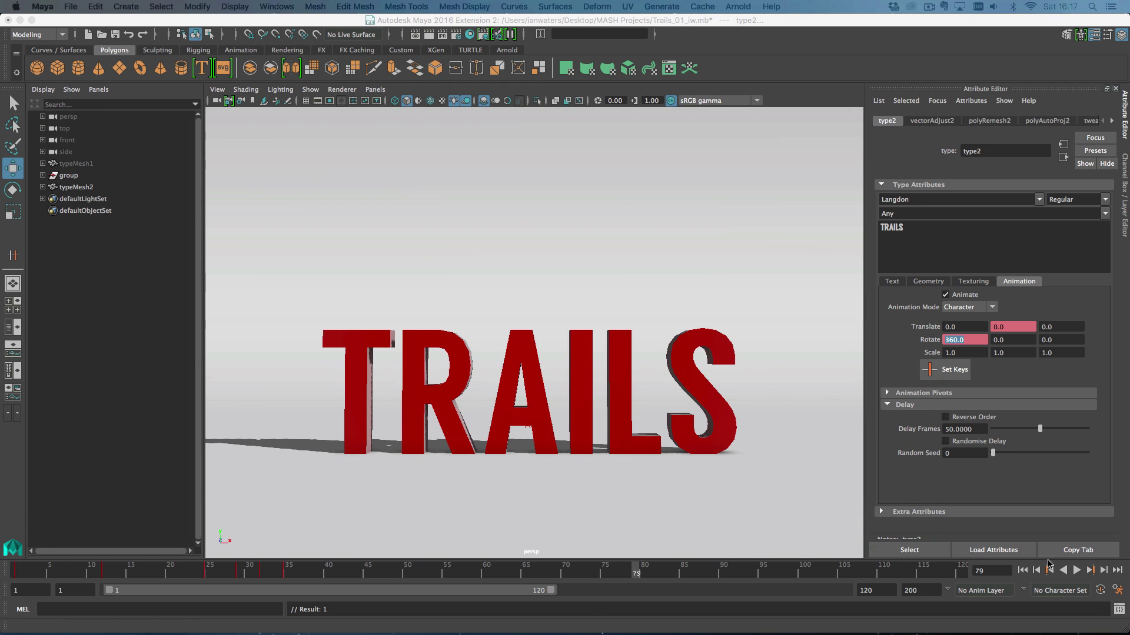
{"action": "left_click", "coordinate": [1024, 569]}
{"action": "left_click", "coordinate": [1077, 570]}
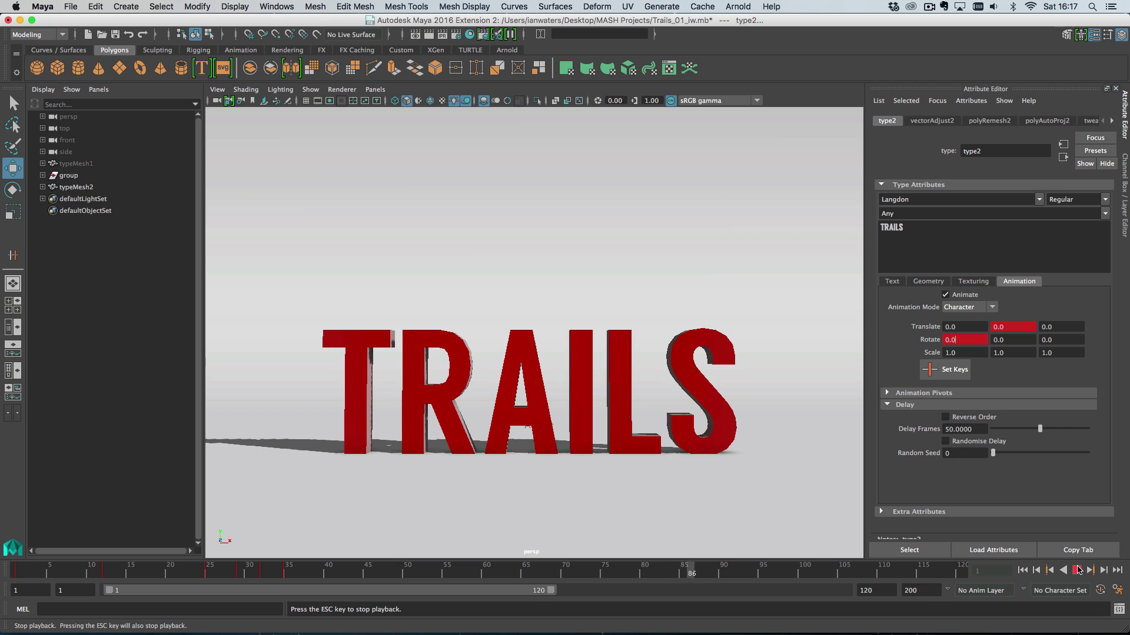
{"action": "left_click", "coordinate": [1079, 571]}
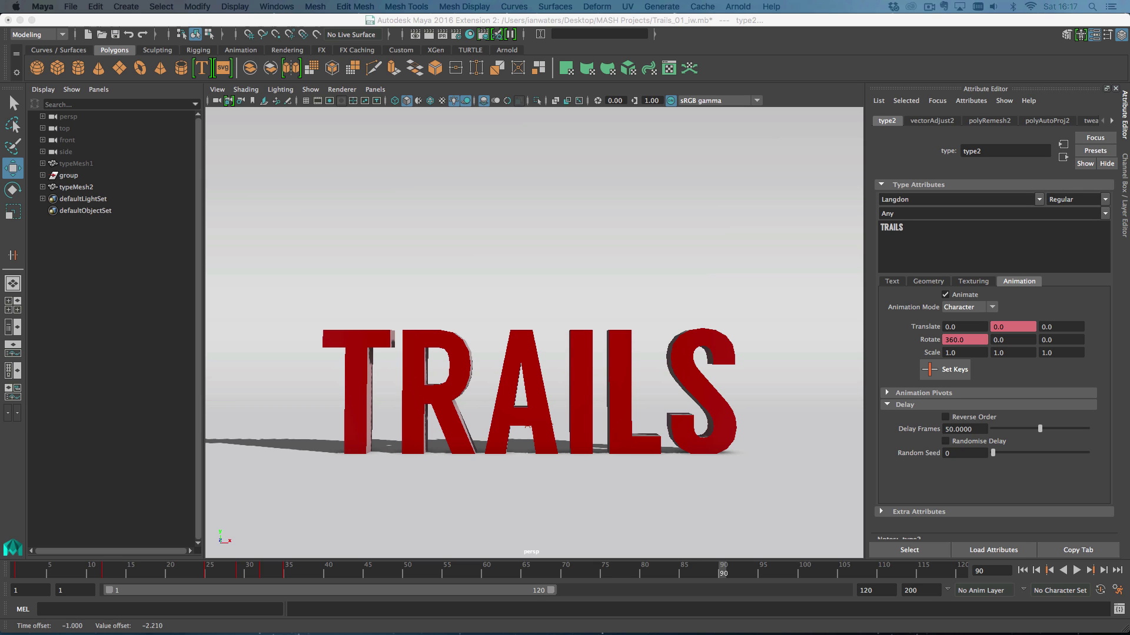
Hide the typeMesh2 text and show the hidden typeMesh1 text instead
{"action": "left_click", "coordinate": [345, 347]}
{"action": "key", "text": "ctrl+h"}
{"action": "left_click", "coordinate": [86, 165]}
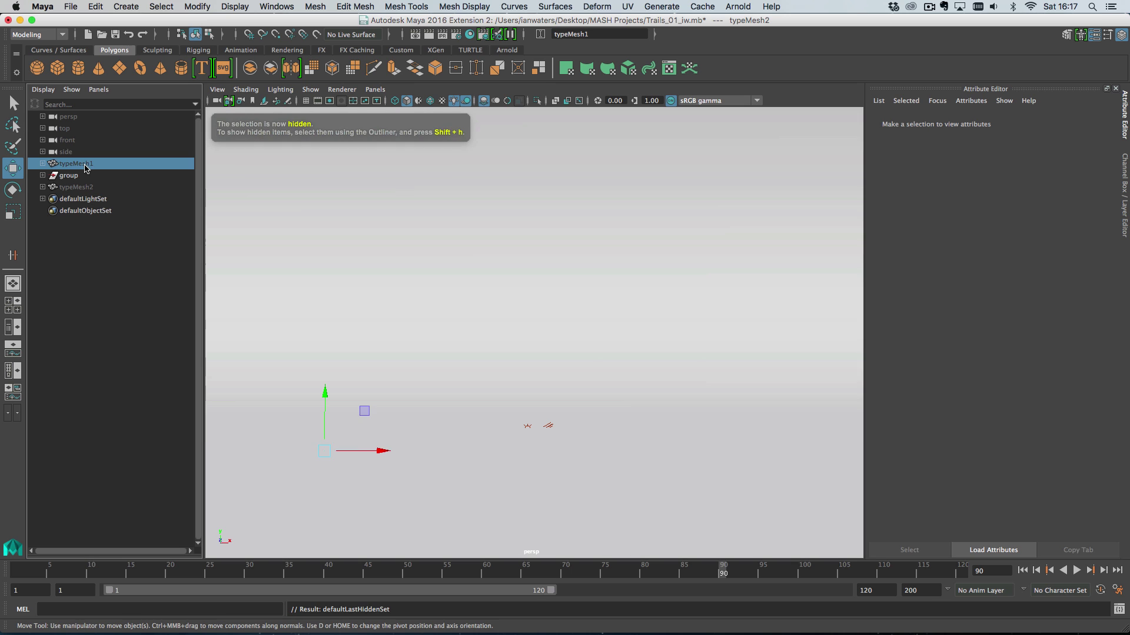
{"action": "key", "text": "shift+h"}
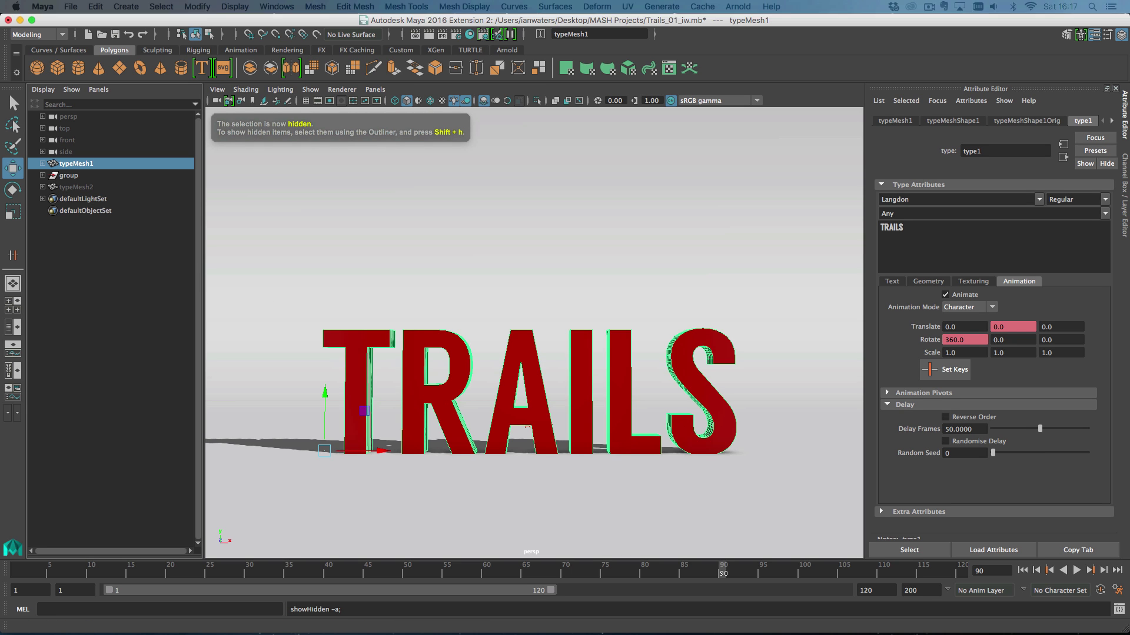
Examine typeMesh1's position and rotation animation curves in the Graph Editor, framing the rotation curve, and close the editor
{"action": "left_click_drag", "start_coordinate": [1, 123], "coordinate": [649, 108]}
{"action": "scroll", "coordinate": [653, 203], "scroll_direction": "down", "scroll_amount": 5}
{"action": "scroll", "coordinate": [639, 258], "scroll_direction": "up", "scroll_amount": 10}
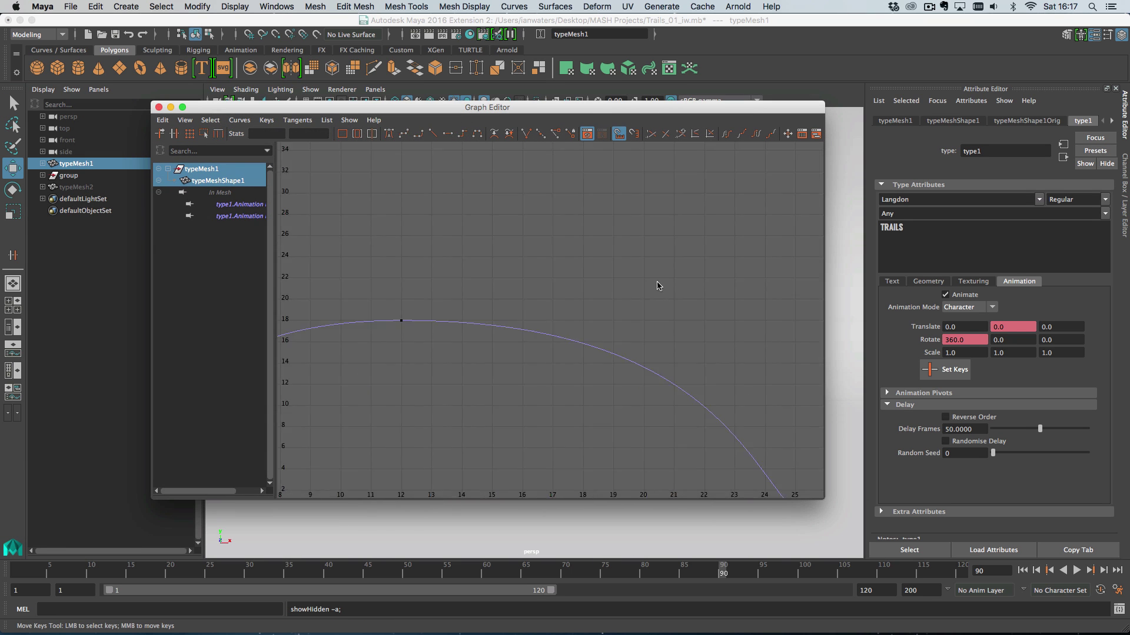
{"action": "scroll", "coordinate": [633, 272], "scroll_direction": "down", "scroll_amount": 10}
{"action": "scroll", "coordinate": [592, 257], "scroll_direction": "up", "scroll_amount": 7}
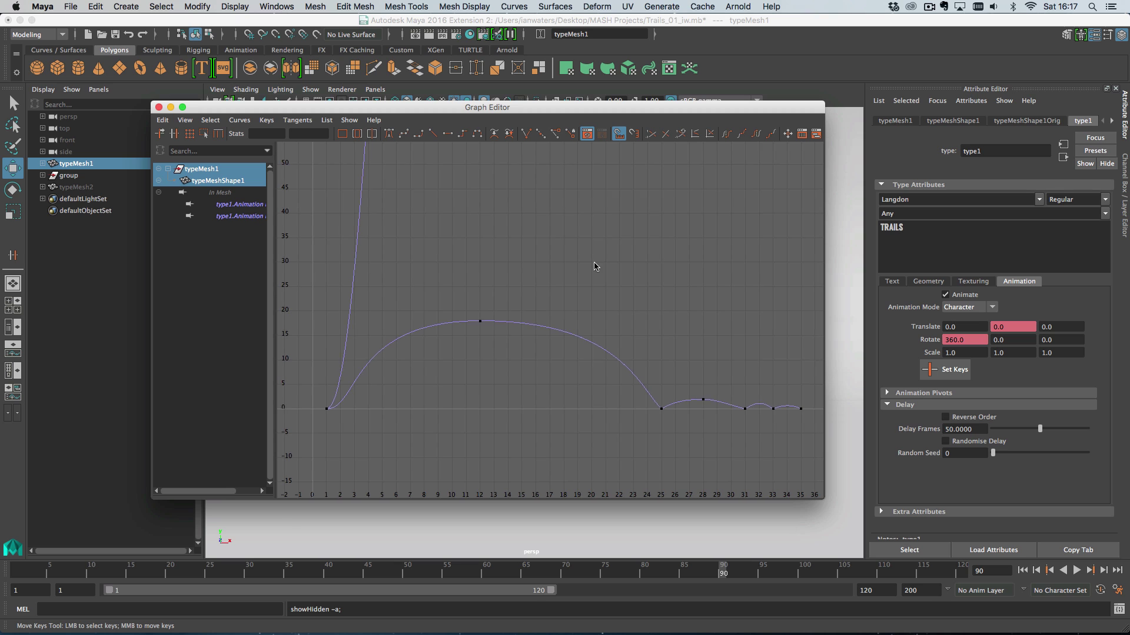
{"action": "middle_click_drag", "start_coordinate": [595, 263], "coordinate": [588, 266], "text": "alt"}
{"action": "left_click", "coordinate": [242, 203]}
{"action": "left_click", "coordinate": [241, 216]}
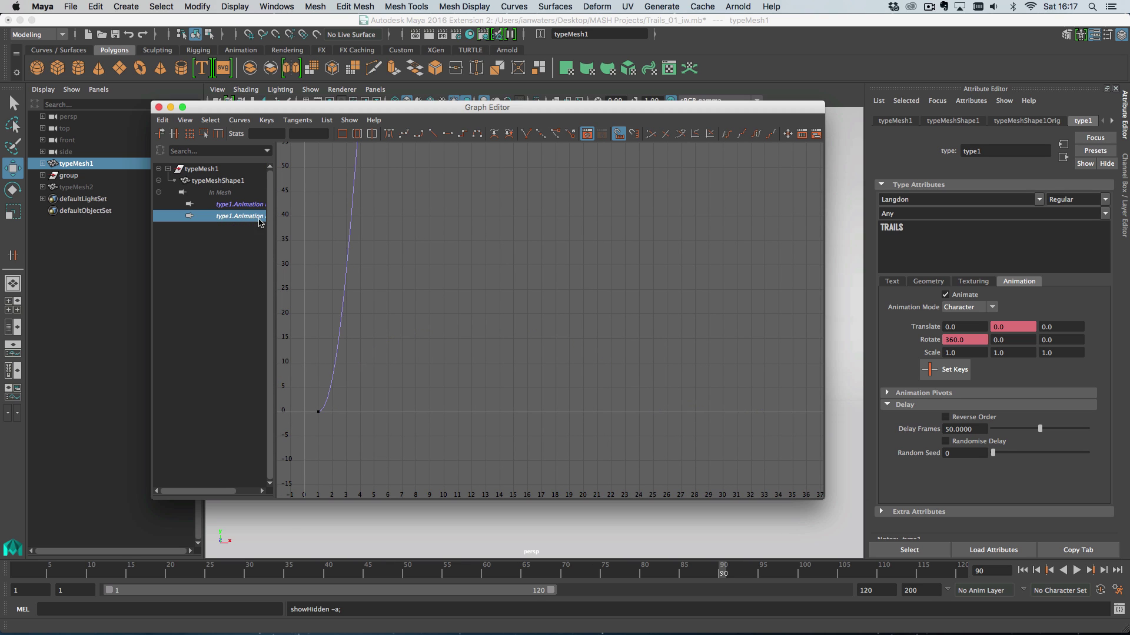
{"action": "key", "text": "f"}
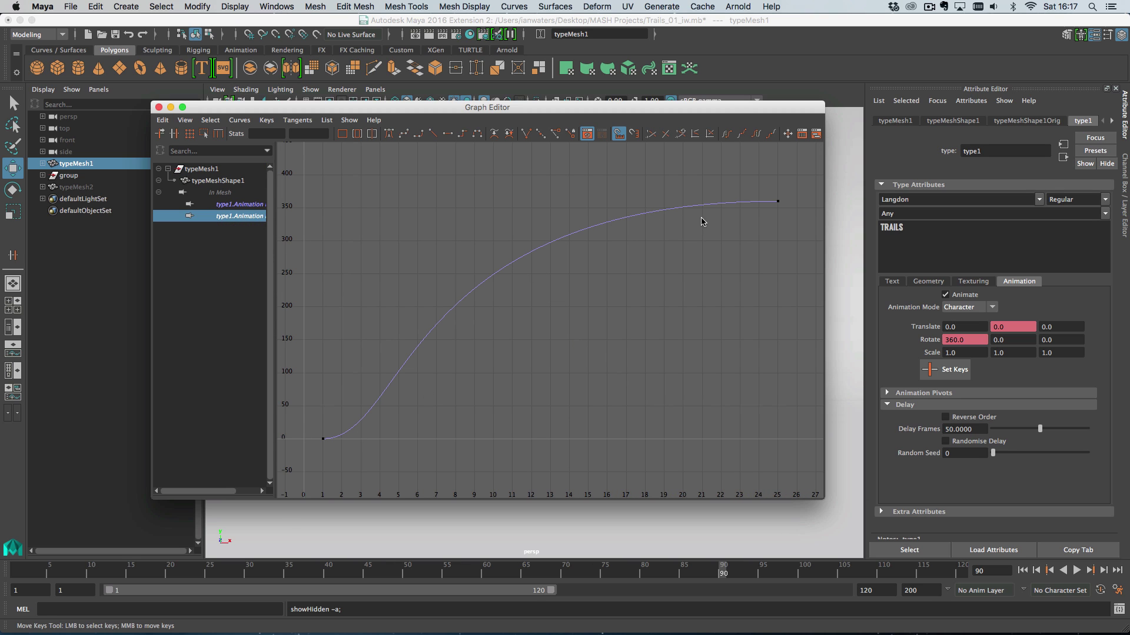
{"action": "key", "text": "super+w"}
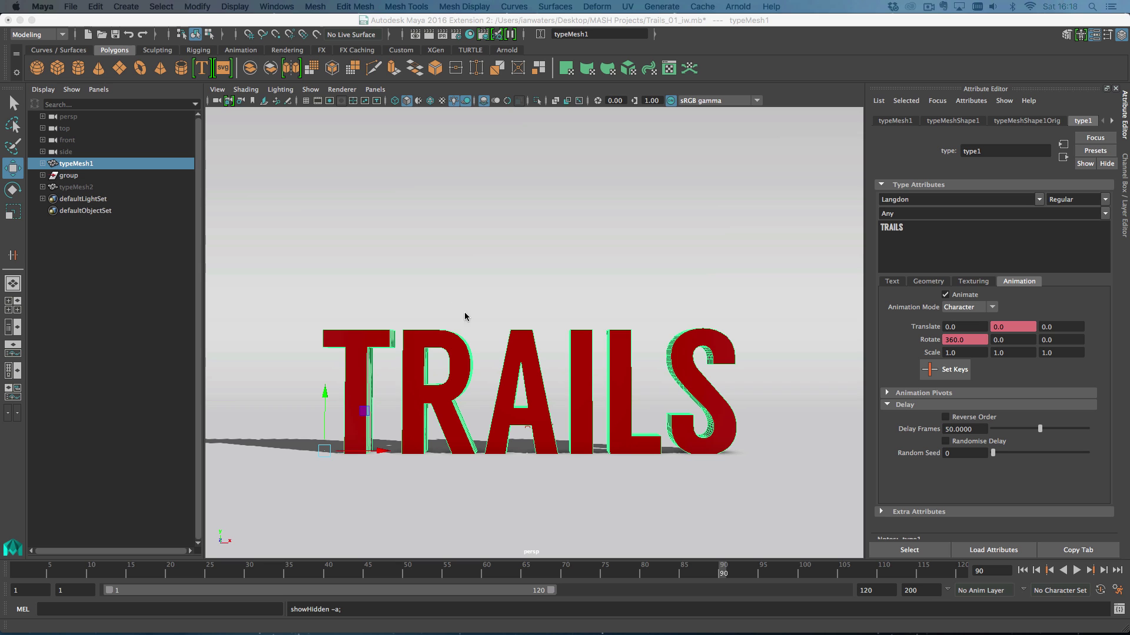
Play the TRAILS letter animation from near the start of the timeline and stop it at frame 93
{"action": "left_click", "coordinate": [35, 566]}
{"action": "key", "text": "alt+v"}
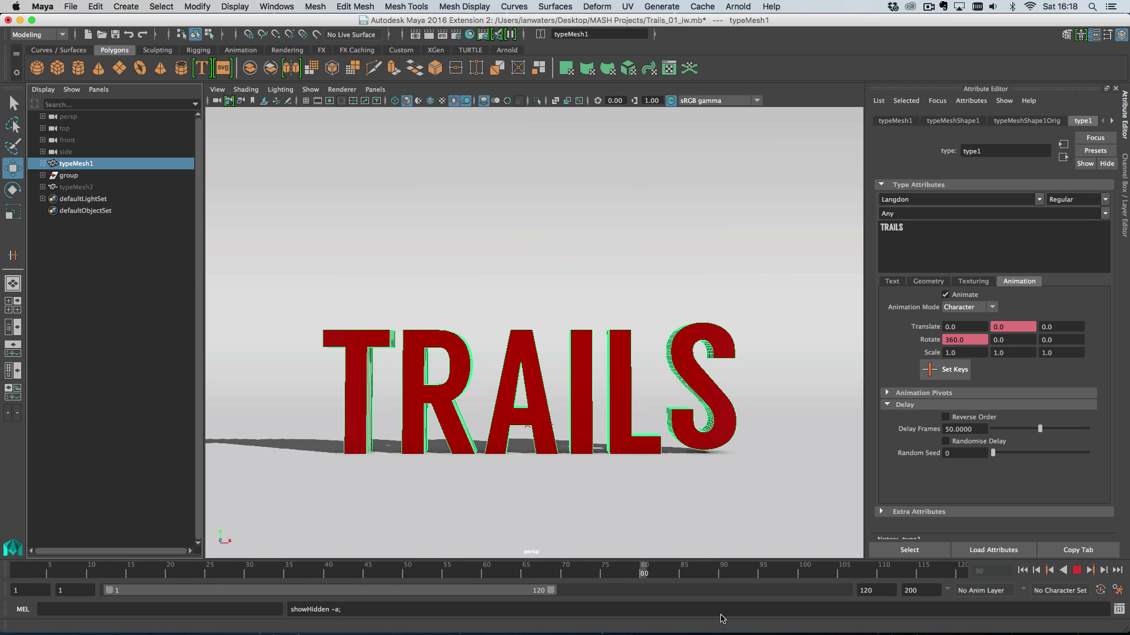
{"action": "key", "text": "alt+v"}
Create a polygon cube and build a MASH network from it
{"action": "mouse_move", "coordinate": [665, 429]}
{"action": "left_mouse_down", "text": "alt"}
{"action": "mouse_move", "coordinate": [586, 441]}
{"action": "mouse_move", "coordinate": [649, 442]}
{"action": "left_mouse_up", "text": "alt"}
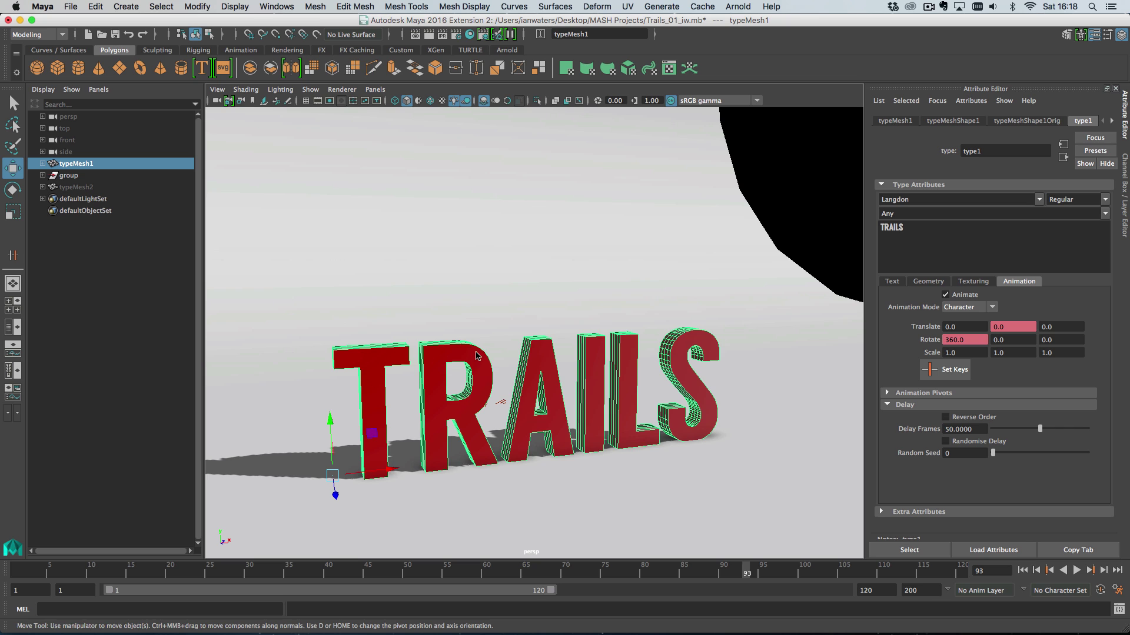
{"action": "scroll", "coordinate": [362, 382], "scroll_direction": "up", "scroll_amount": 1}
{"action": "left_click_drag", "start_coordinate": [398, 386], "coordinate": [436, 383], "text": "alt"}
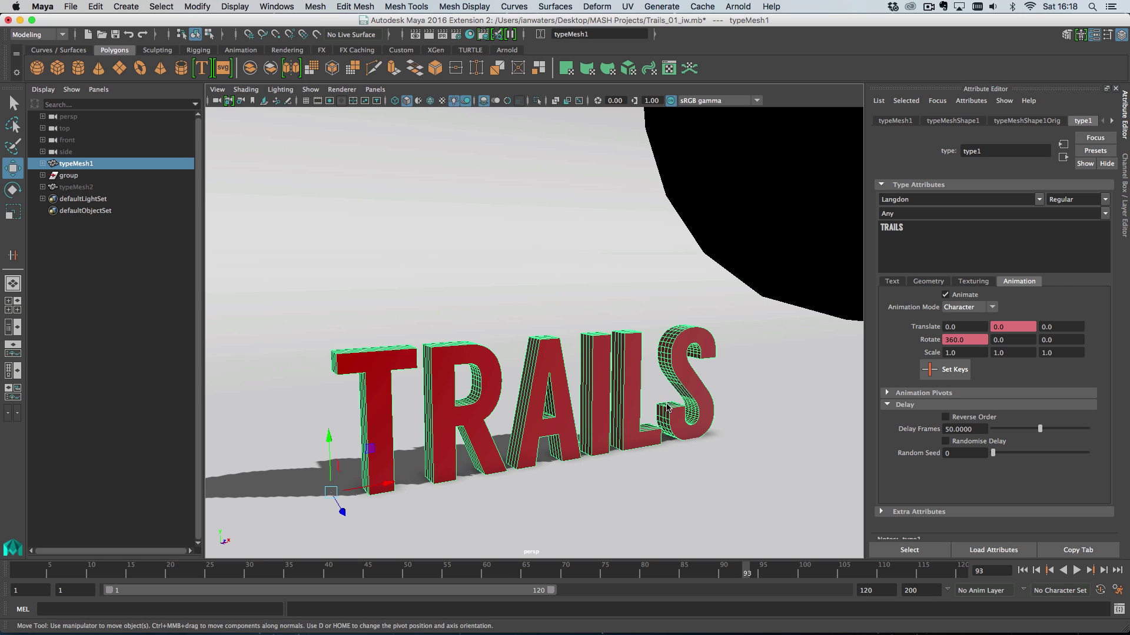
{"action": "left_click", "coordinate": [61, 72]}
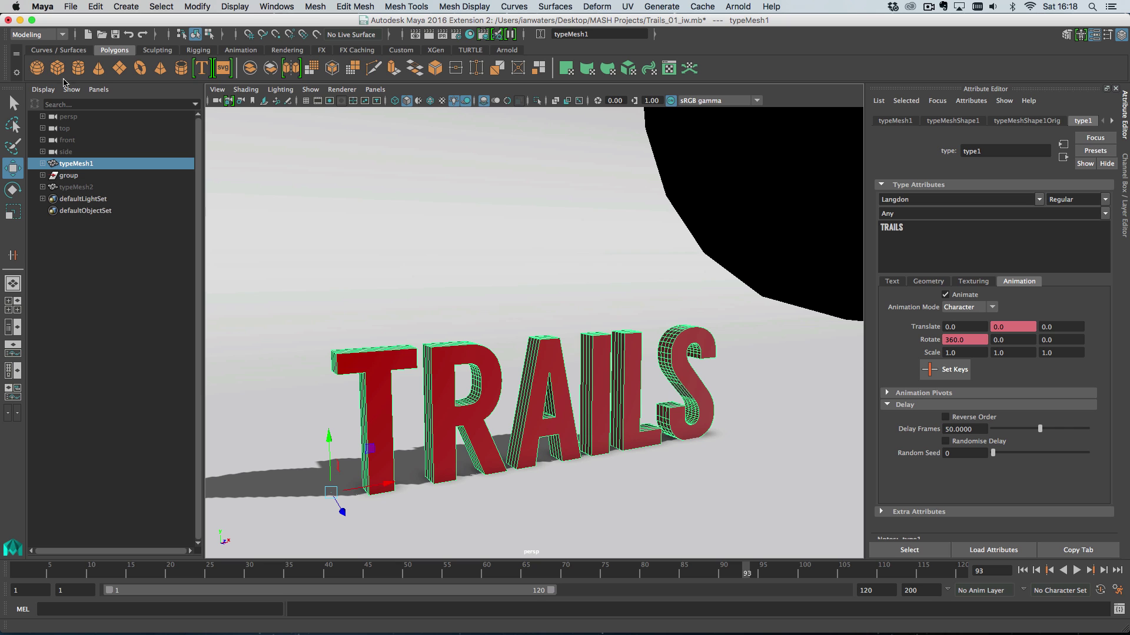
{"action": "left_click", "coordinate": [141, 6]}
{"action": "mouse_move", "coordinate": [194, 276]}
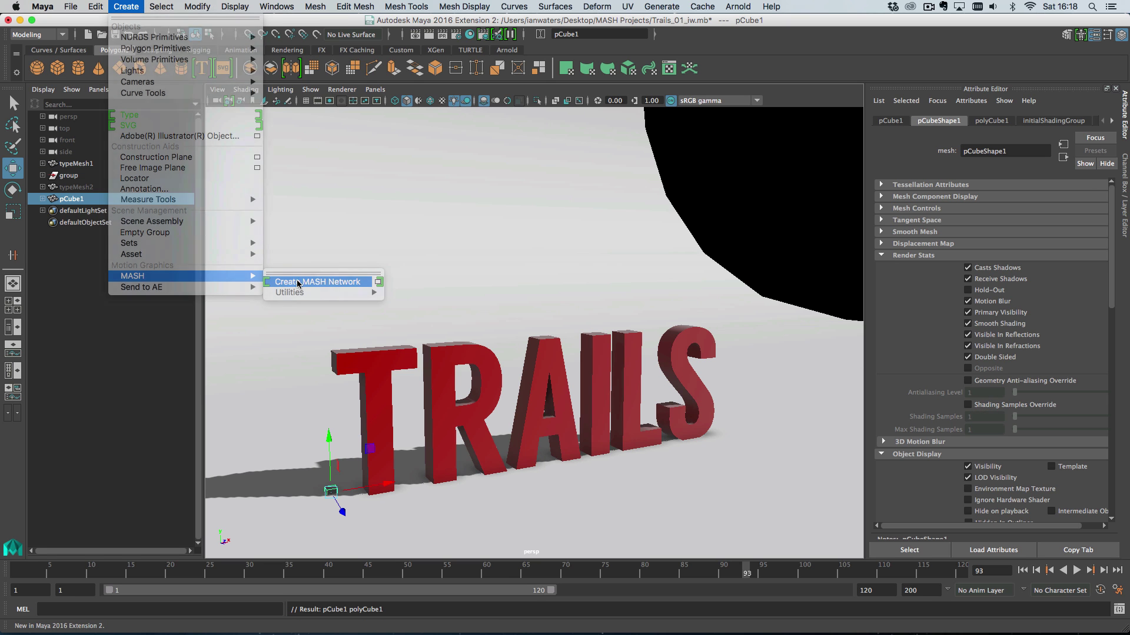
{"action": "left_click", "coordinate": [297, 282]}
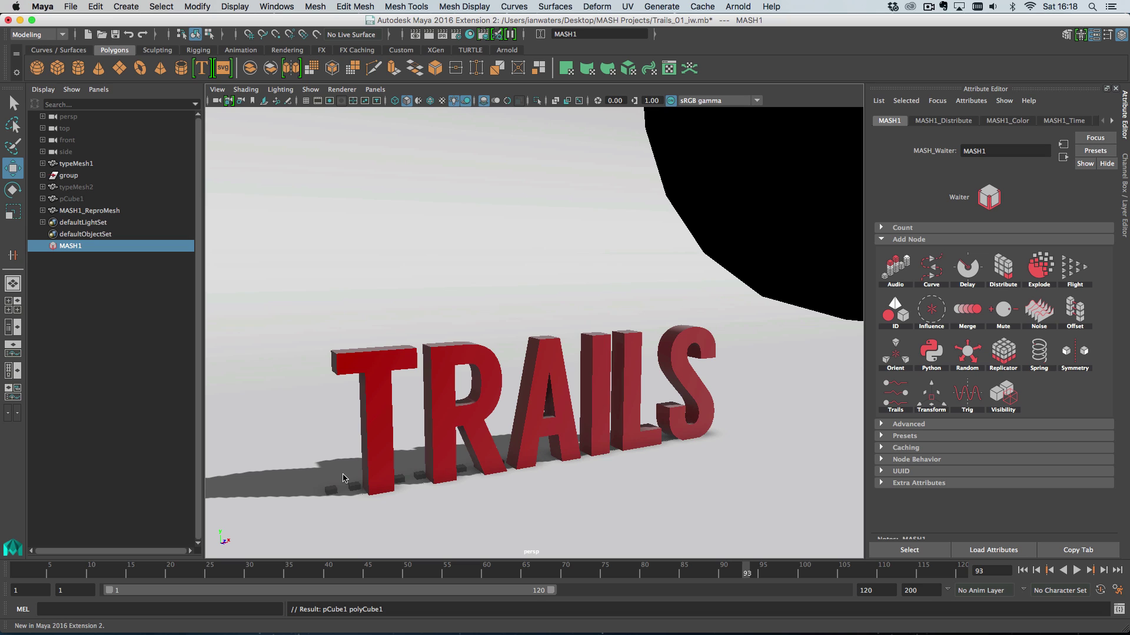
Connect typeMesh1 as the input mesh of the MASH1_Distribute node
{"action": "left_click", "coordinate": [956, 122]}
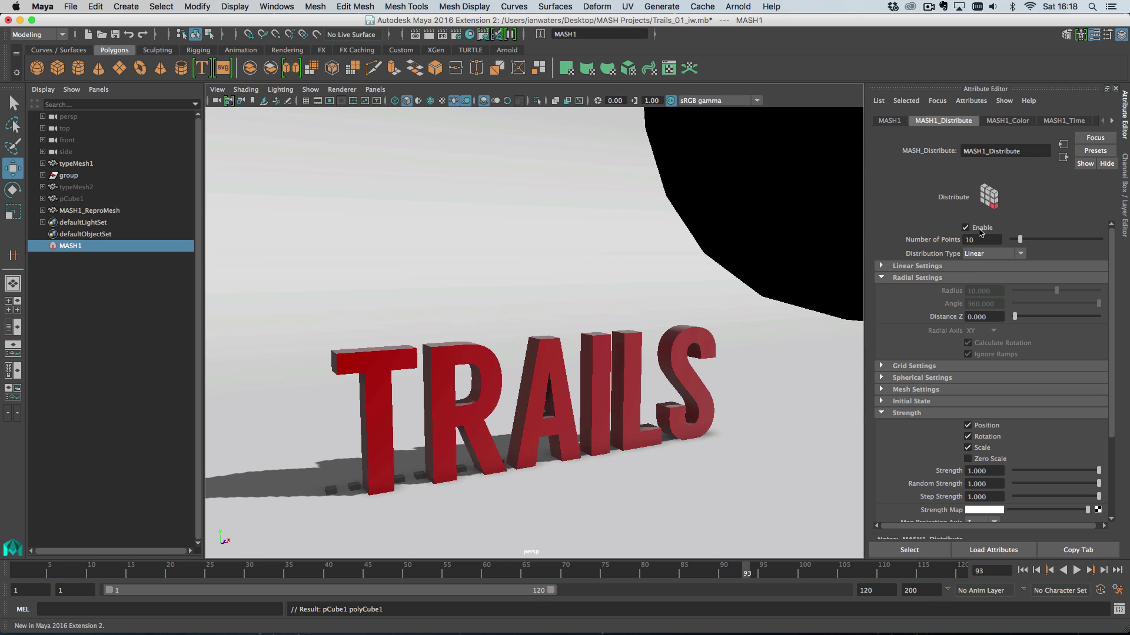
{"action": "left_click", "coordinate": [918, 266]}
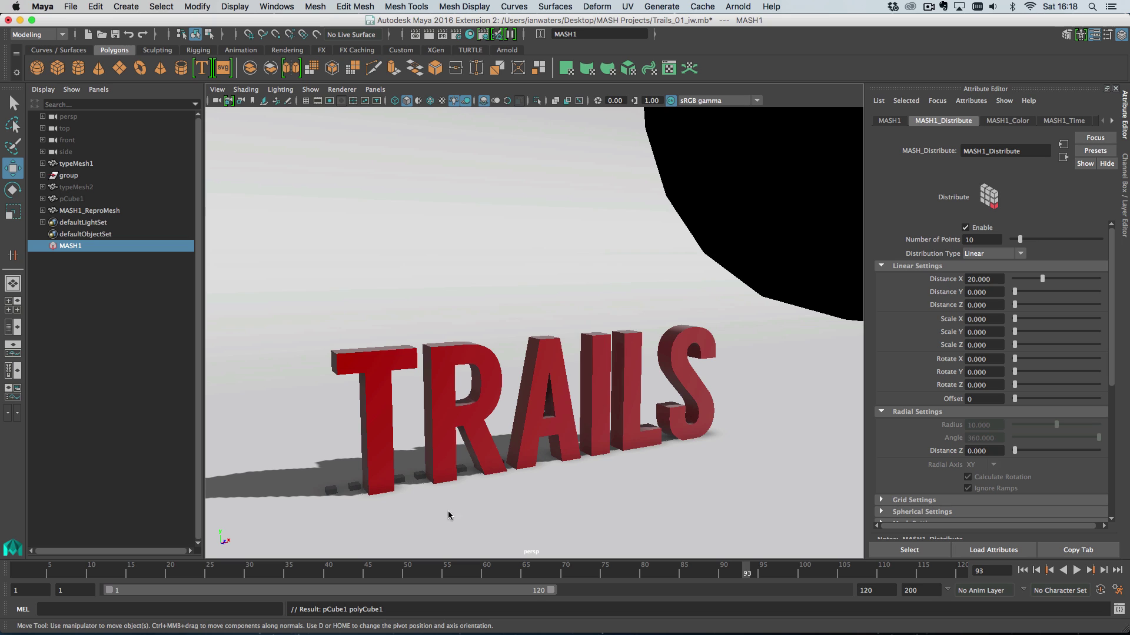
{"action": "left_click", "coordinate": [921, 411]}
{"action": "scroll", "coordinate": [911, 425], "scroll_direction": "down", "scroll_amount": 1}
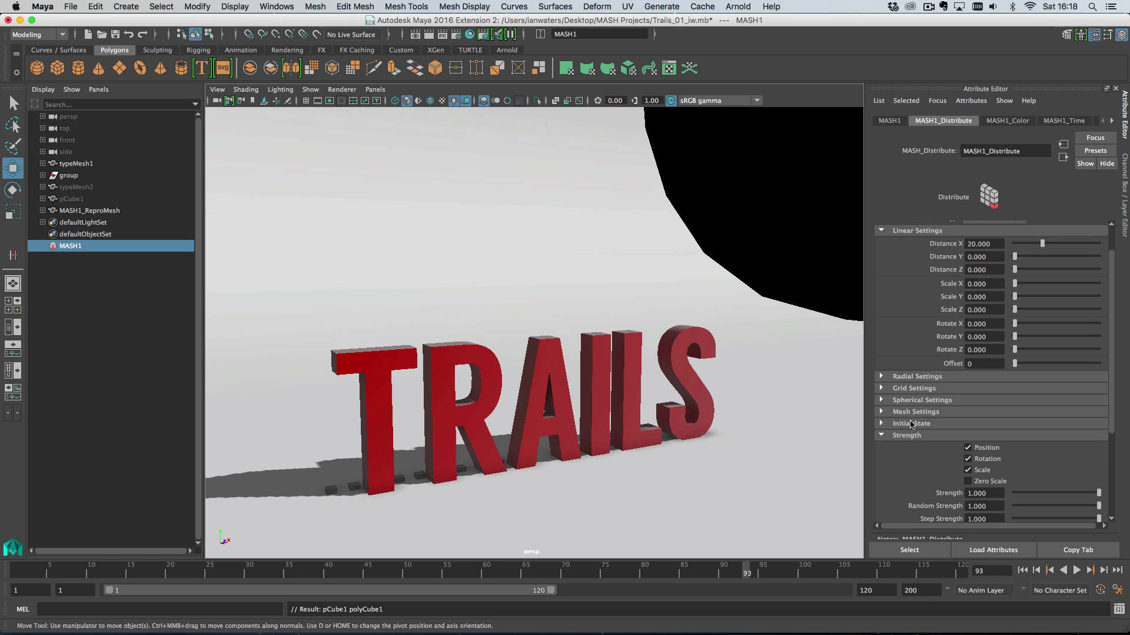
{"action": "left_click", "coordinate": [909, 416]}
{"action": "scroll", "coordinate": [918, 415], "scroll_direction": "down", "scroll_amount": 3}
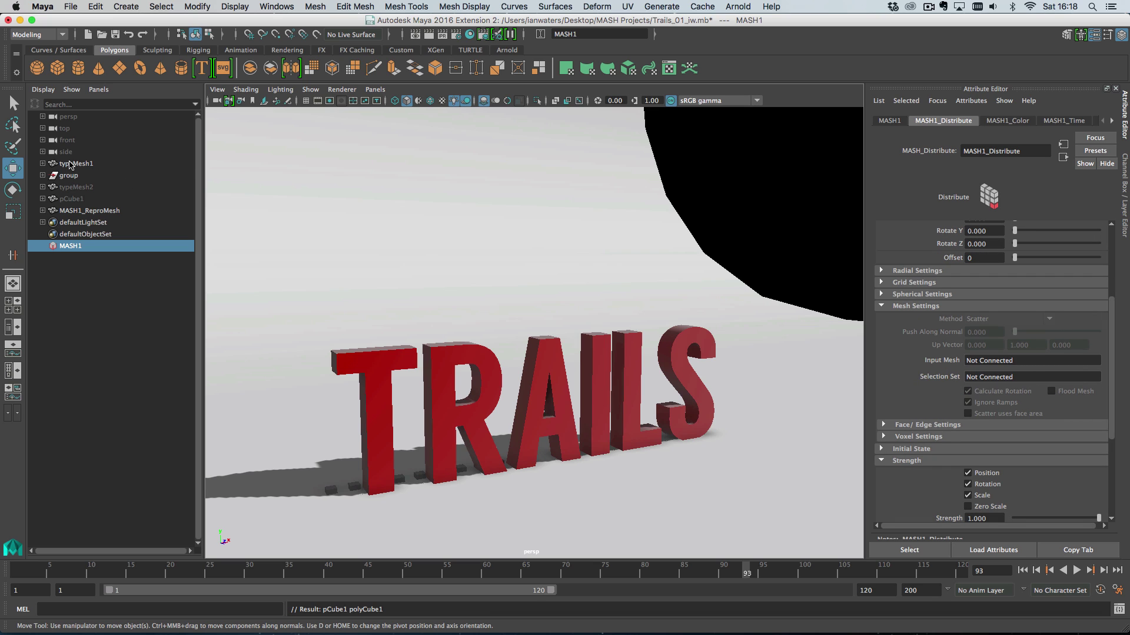
{"action": "middle_click_drag", "start_coordinate": [70, 164], "coordinate": [1003, 361]}
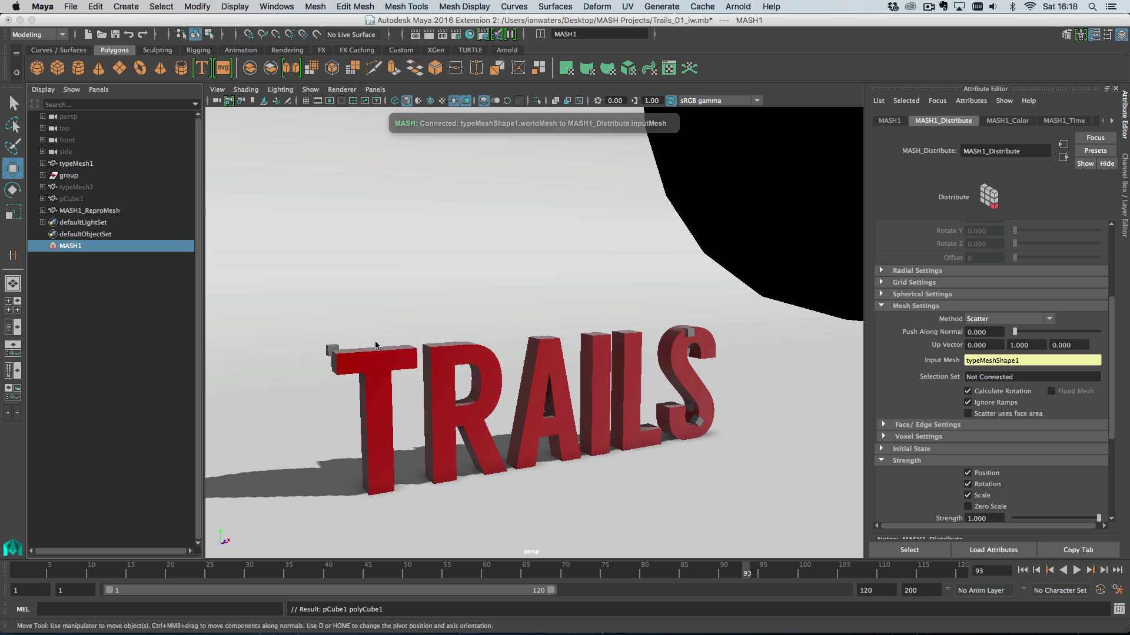
Set the MASH1_Distribute number of points to 32 and its mesh method to Random Vertex
{"action": "scroll", "coordinate": [942, 329], "scroll_direction": "up", "scroll_amount": 4}
{"action": "mouse_move", "coordinate": [1028, 241]}
{"action": "left_mouse_down"}
{"action": "mouse_move", "coordinate": [1074, 242]}
{"action": "mouse_move", "coordinate": [1040, 241]}
{"action": "left_mouse_up"}
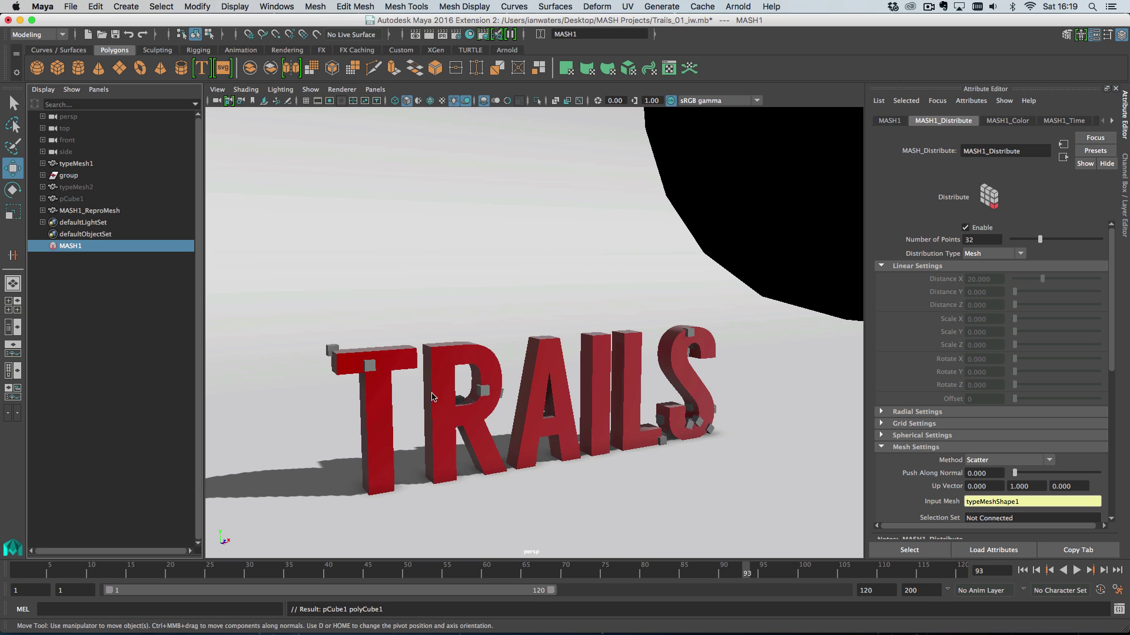
{"action": "left_click", "coordinate": [989, 461]}
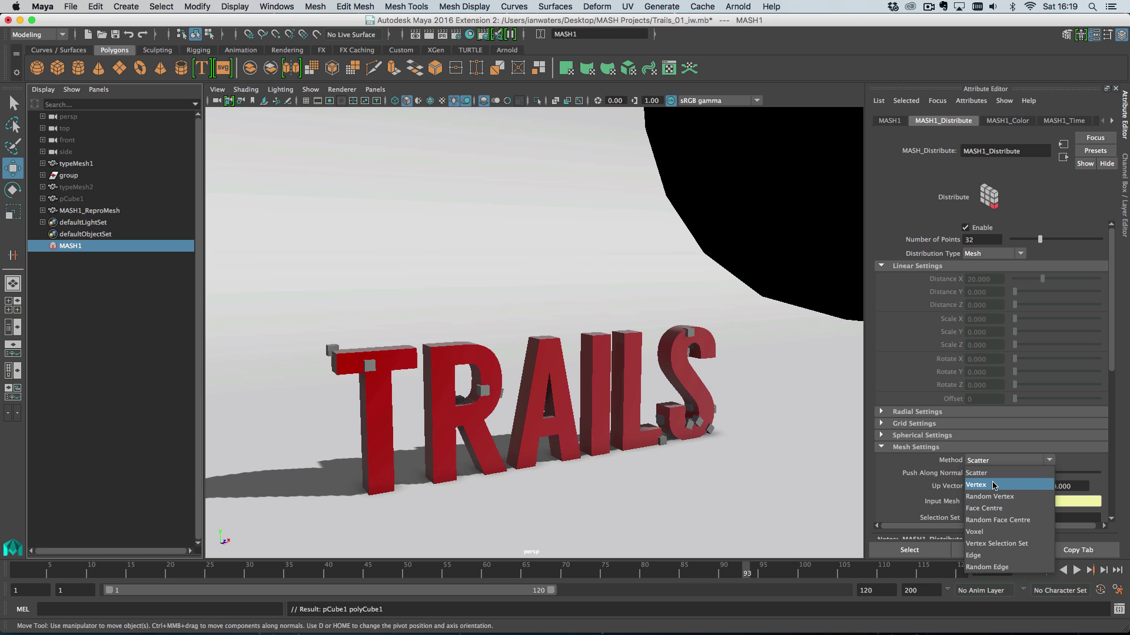
{"action": "left_click", "coordinate": [995, 497]}
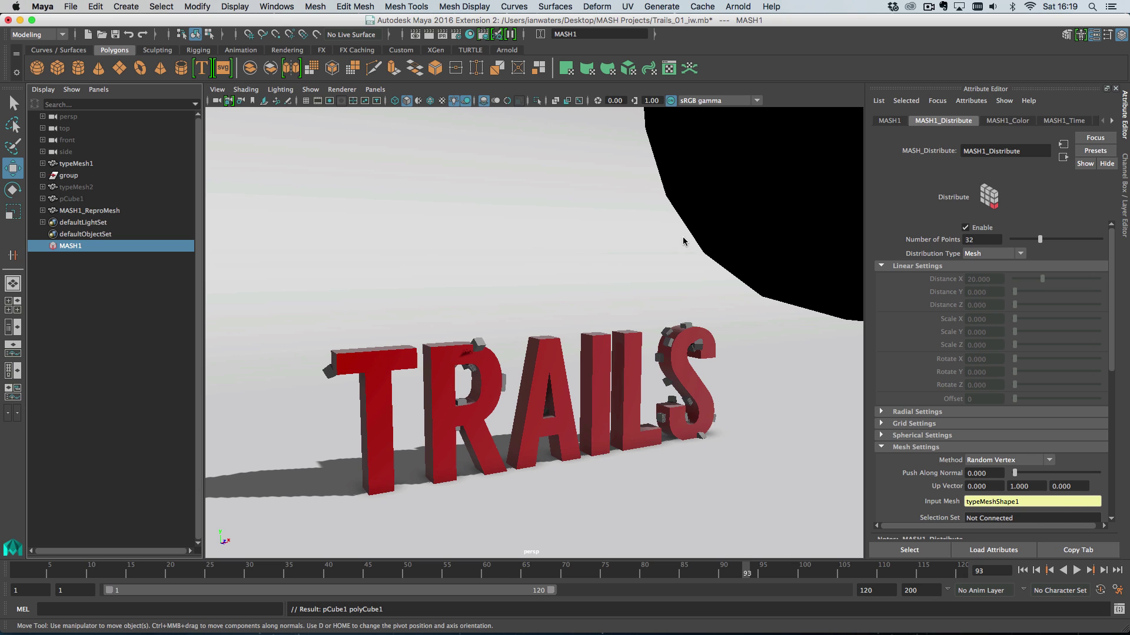
Display the scene with wireframe on shaded and the default material, and inspect how the cubes sit on the text's vertices
{"action": "left_click", "coordinate": [396, 103]}
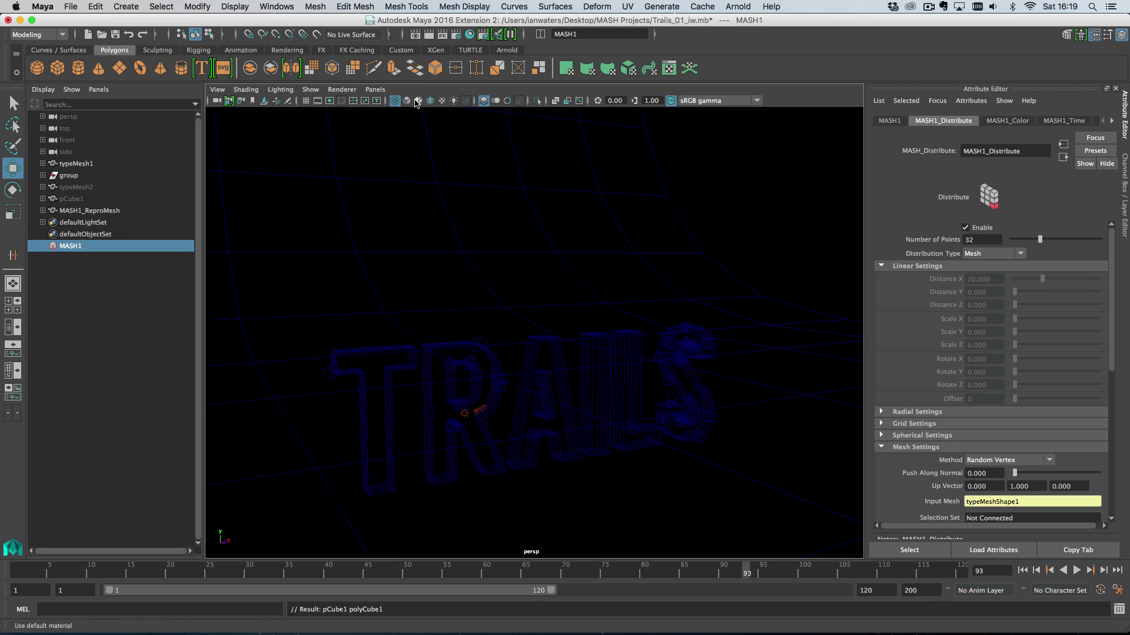
{"action": "left_click", "coordinate": [406, 100]}
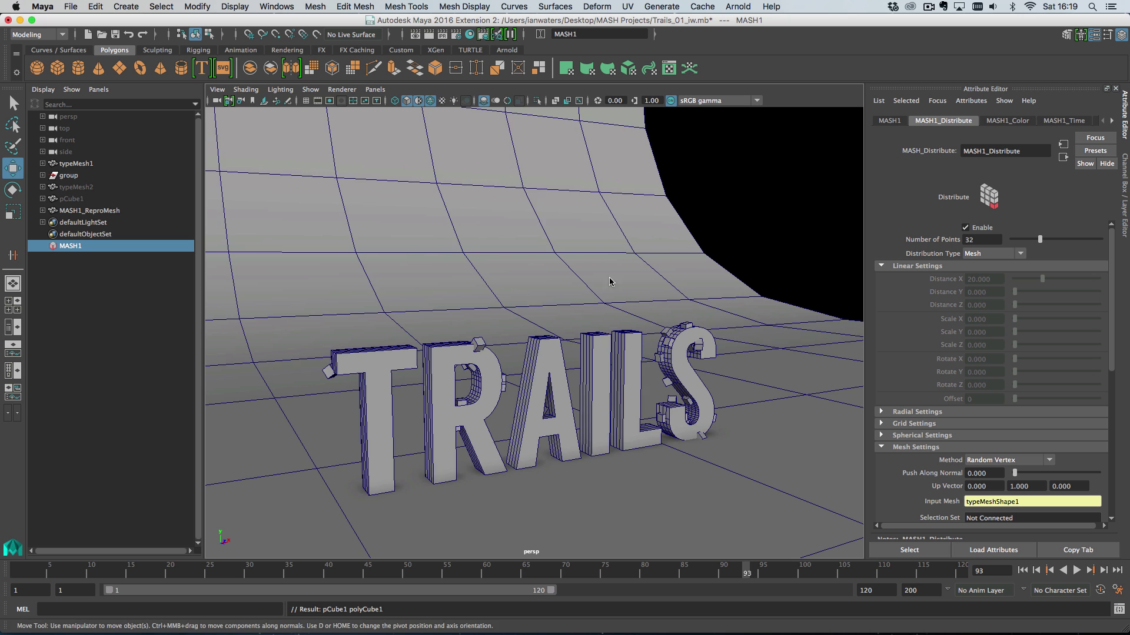
{"action": "left_click_drag", "start_coordinate": [609, 282], "coordinate": [555, 369], "text": "alt"}
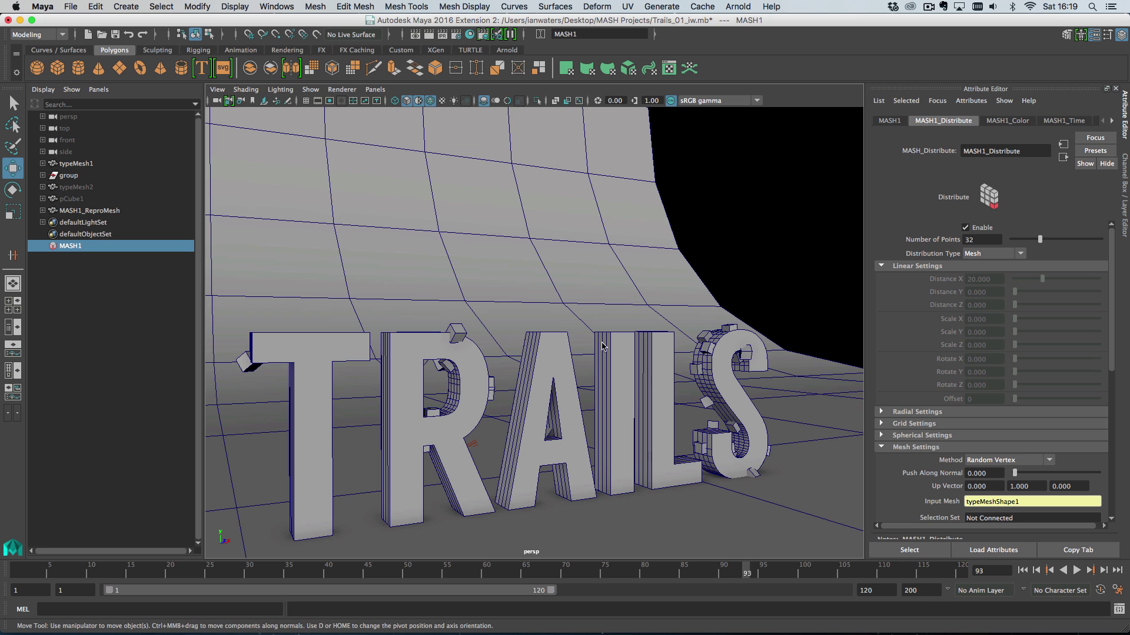
{"action": "left_click_drag", "start_coordinate": [605, 420], "coordinate": [341, 369], "text": "alt"}
{"action": "right_click_drag", "start_coordinate": [366, 385], "coordinate": [326, 279]}
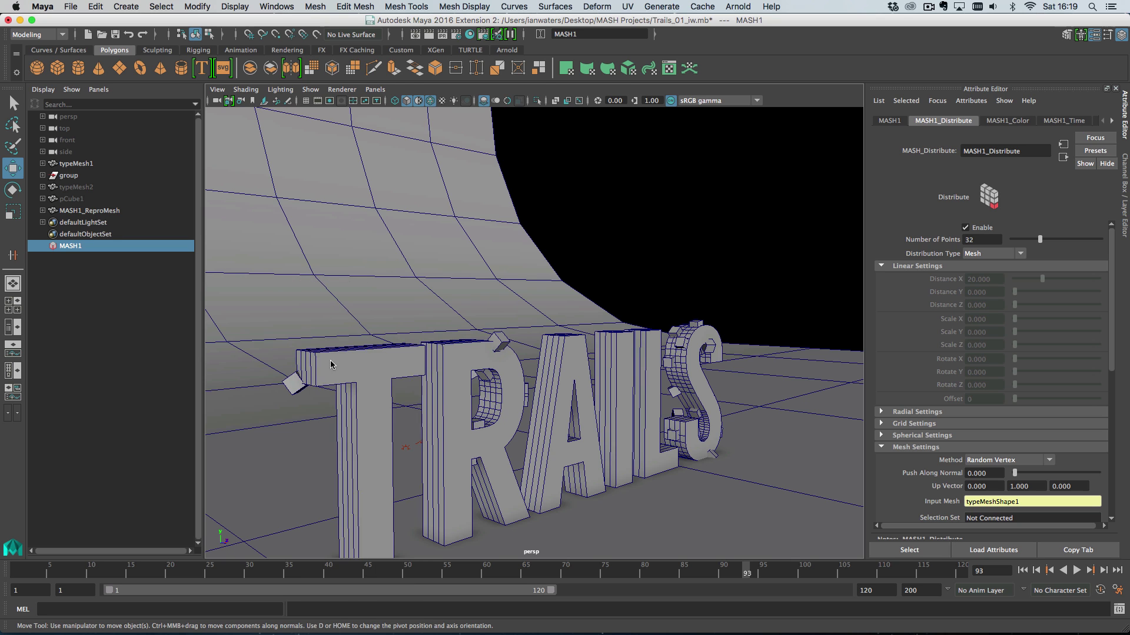
{"action": "left_click_drag", "start_coordinate": [499, 410], "coordinate": [486, 363], "text": "alt"}
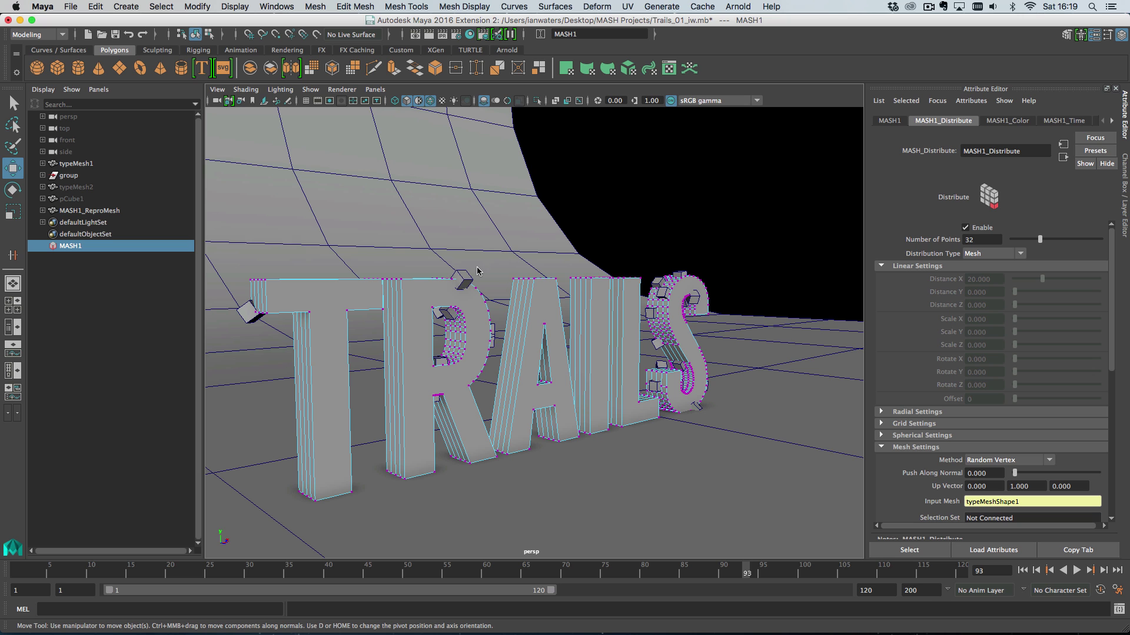
{"action": "left_click_drag", "start_coordinate": [635, 356], "coordinate": [584, 359], "text": "alt"}
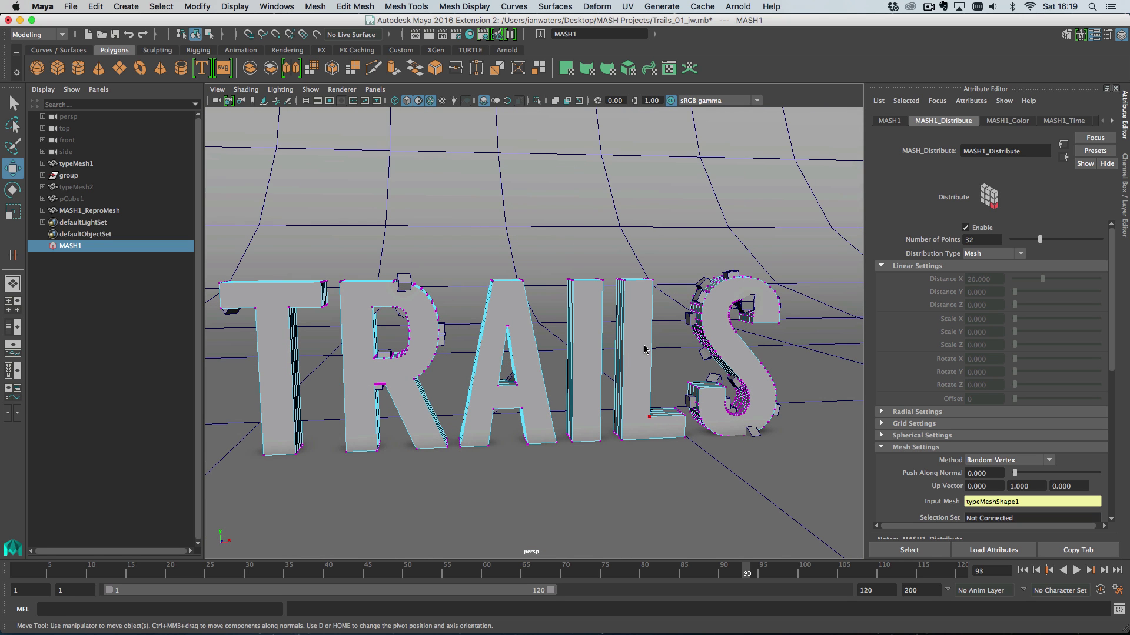
{"action": "middle_click_drag", "start_coordinate": [644, 349], "coordinate": [662, 349], "text": "alt"}
{"action": "right_click_drag", "start_coordinate": [654, 284], "coordinate": [681, 273]}
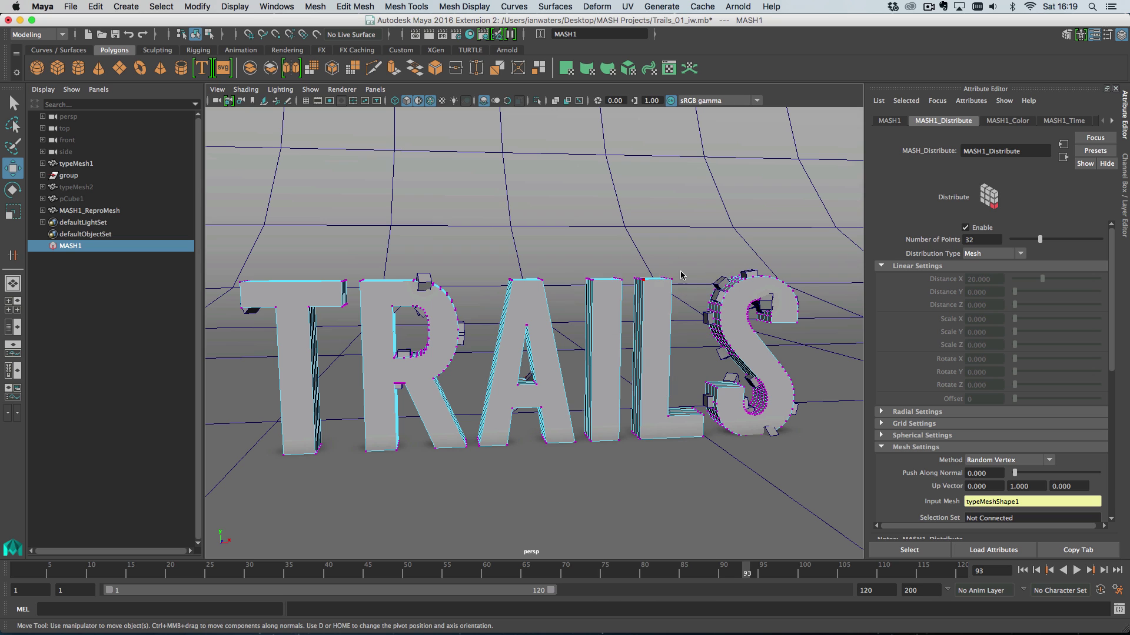
{"action": "key", "text": "f"}
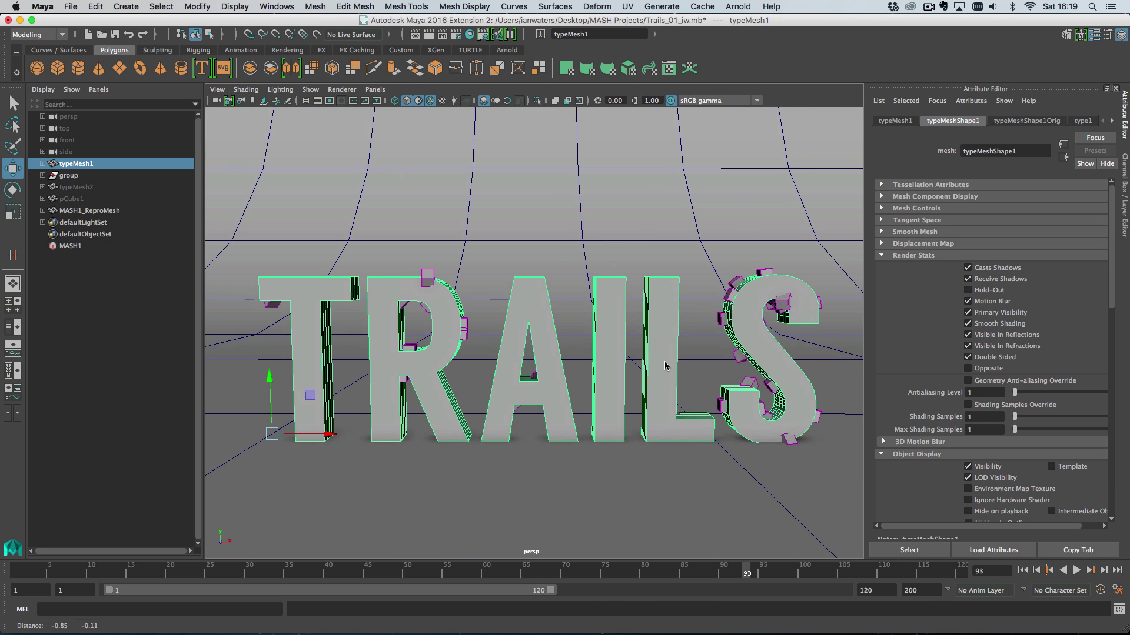
Add a Trails node to the MASH1 network
{"action": "left_click", "coordinate": [107, 246]}
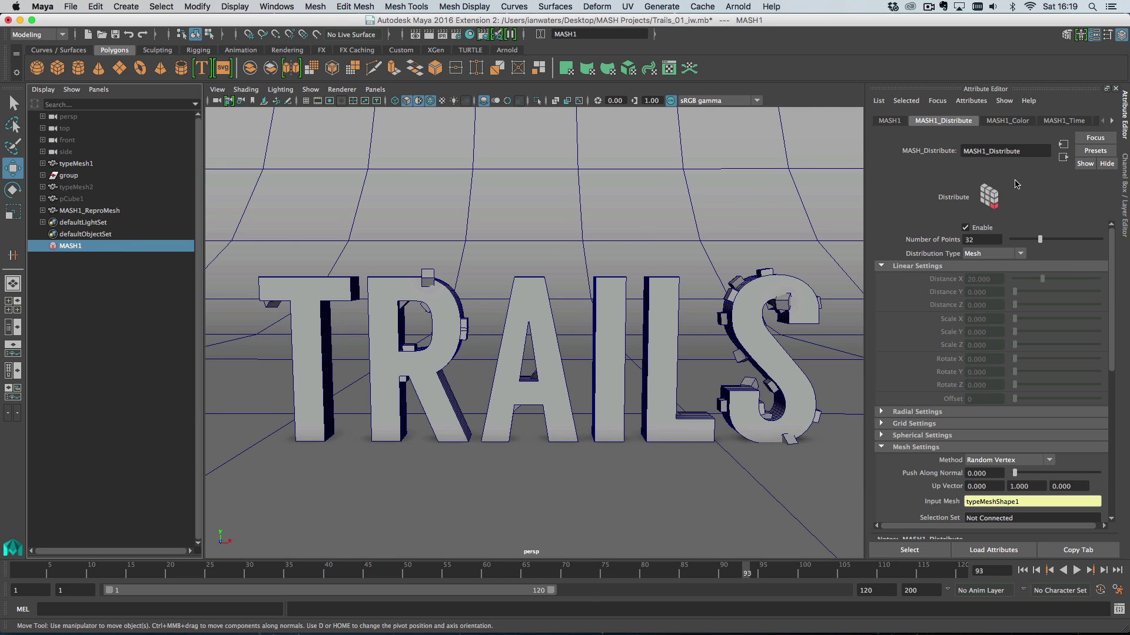
{"action": "left_click", "coordinate": [890, 120]}
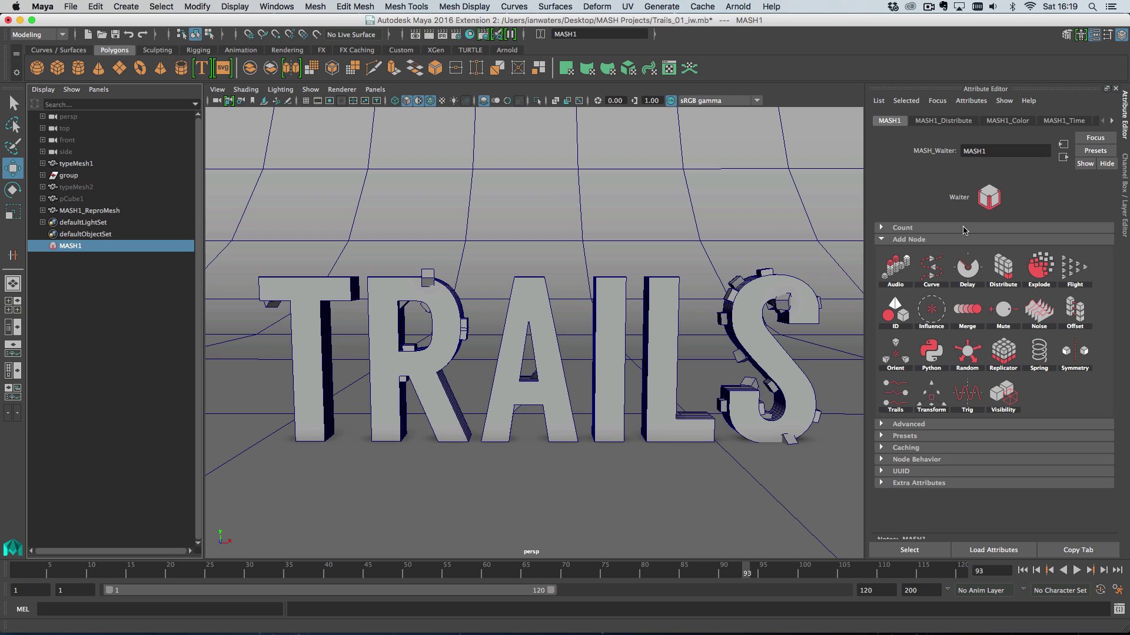
{"action": "left_click", "coordinate": [896, 393]}
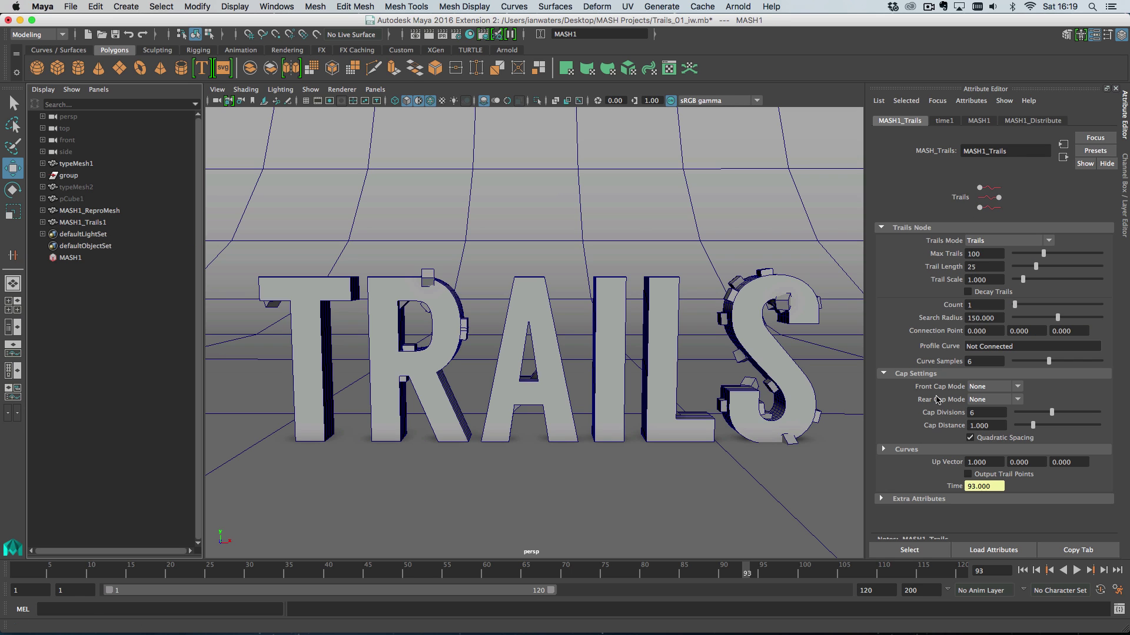
Hide the MASH1_ReproMesh cubes and clear the selection
{"action": "left_click", "coordinate": [113, 212]}
{"action": "key", "text": "ctrl+h"}
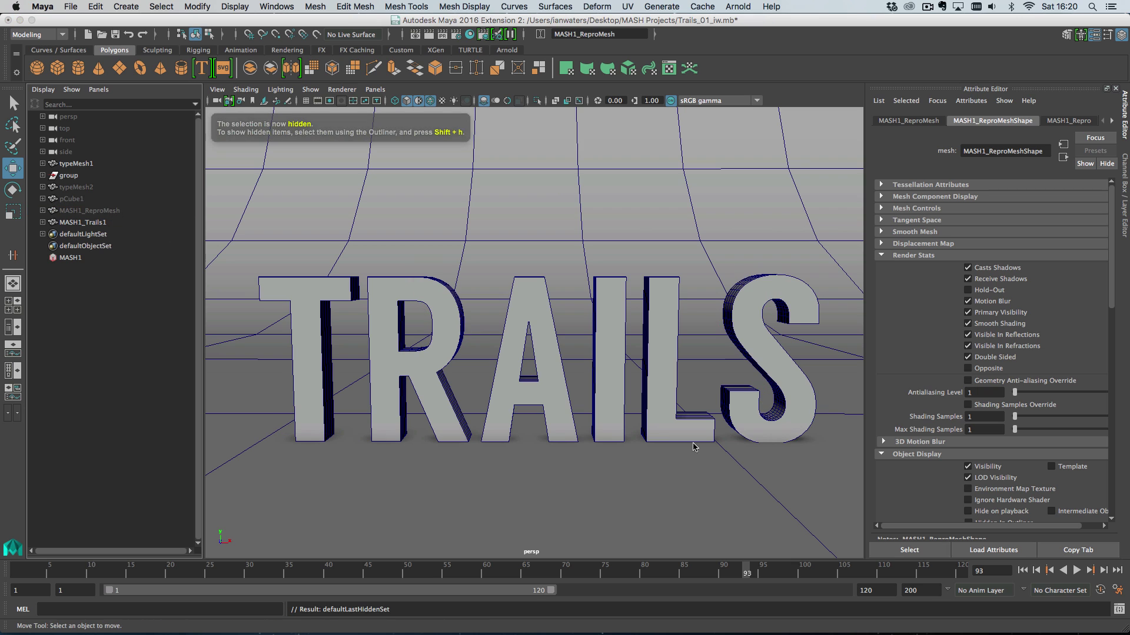
{"action": "left_click", "coordinate": [694, 447]}
{"action": "left_click", "coordinate": [982, 550]}
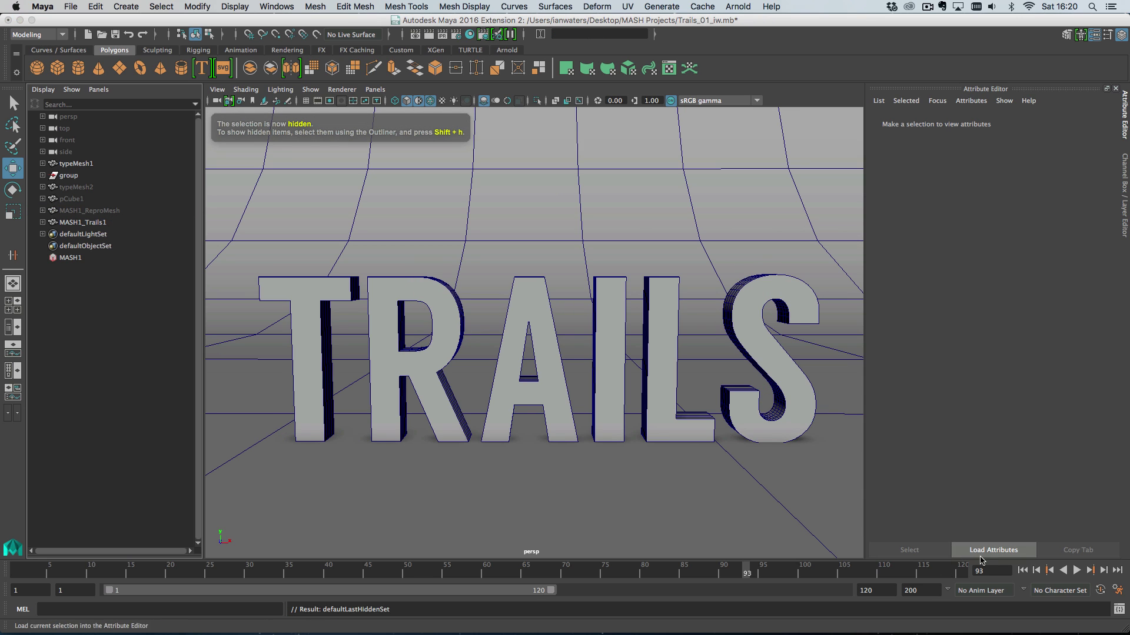
Select MASH1_Trails1 and play the animation from the first frame to view the trails behind the letters
{"action": "left_click", "coordinate": [77, 223]}
{"action": "left_click", "coordinate": [1022, 570]}
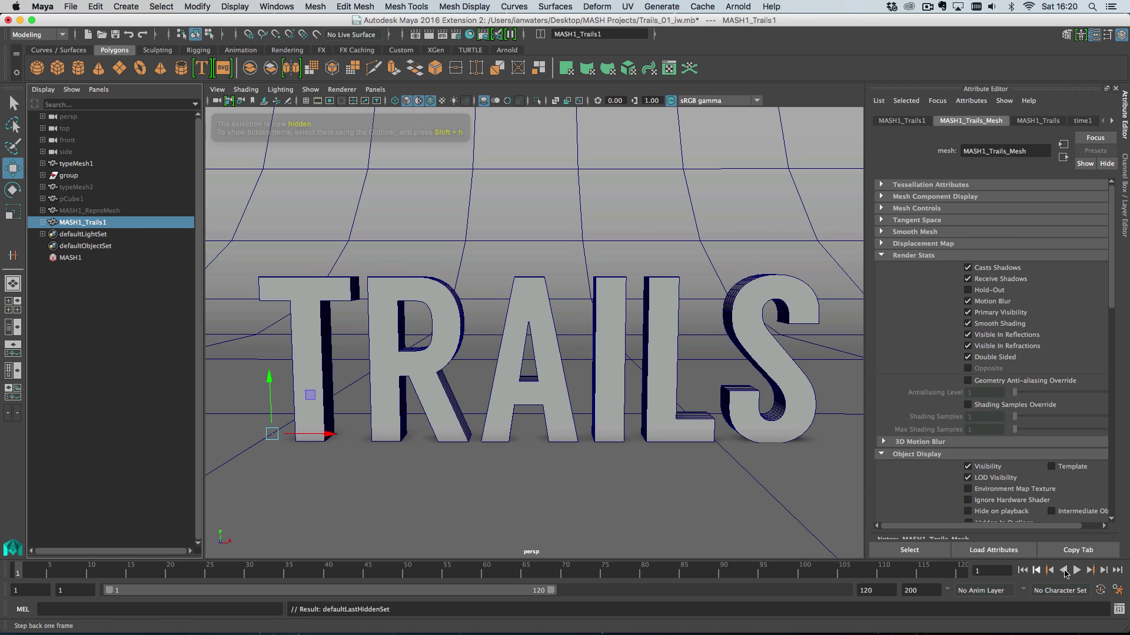
{"action": "left_click", "coordinate": [1076, 570]}
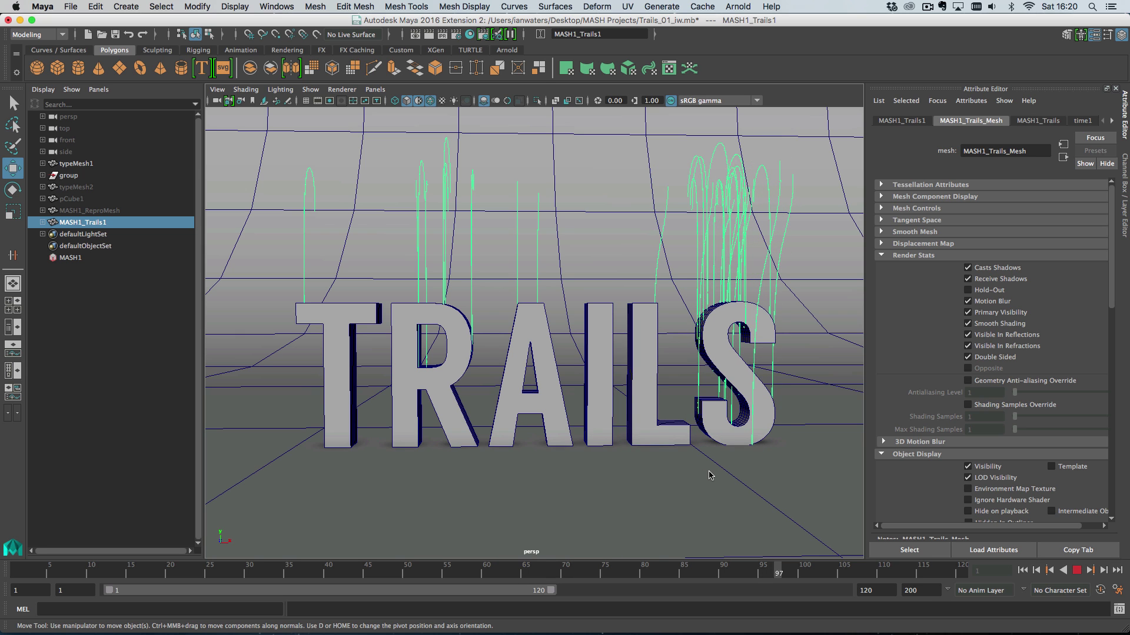
{"action": "mouse_move", "coordinate": [719, 473]}
{"action": "left_mouse_down", "text": "alt"}
{"action": "mouse_move", "coordinate": [740, 471]}
{"action": "mouse_move", "coordinate": [706, 471]}
{"action": "left_mouse_up", "text": "alt"}
Turn on Decay Trails for the MASH1_Trails node and replay the animation, stopping at frame 61
{"action": "left_click", "coordinate": [1037, 120]}
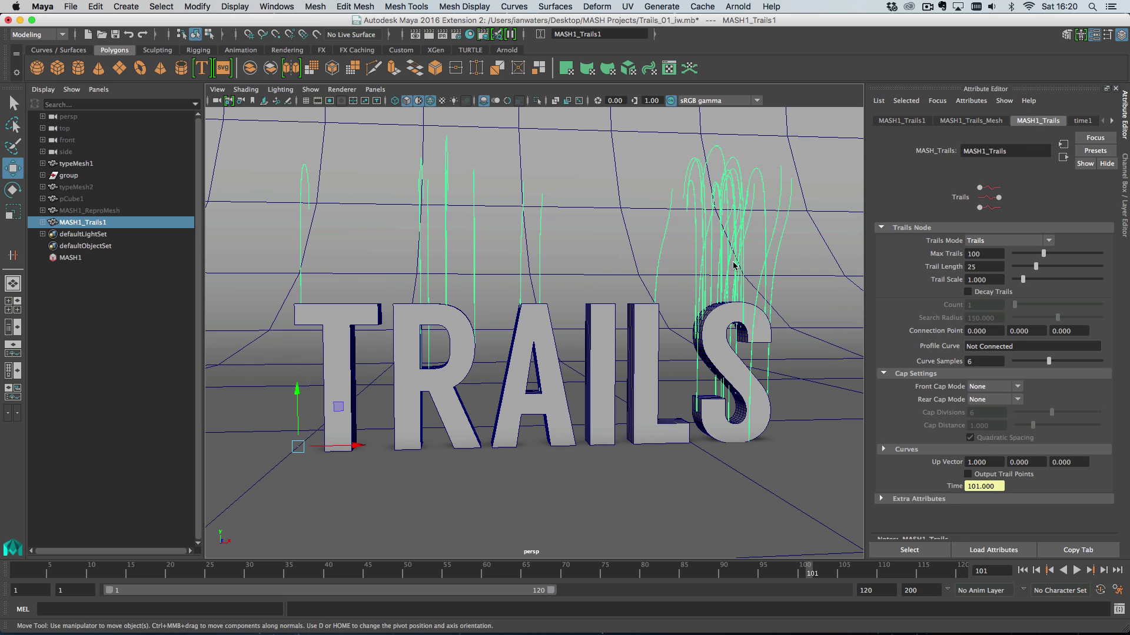
{"action": "left_click_drag", "start_coordinate": [734, 266], "coordinate": [666, 345], "text": "alt"}
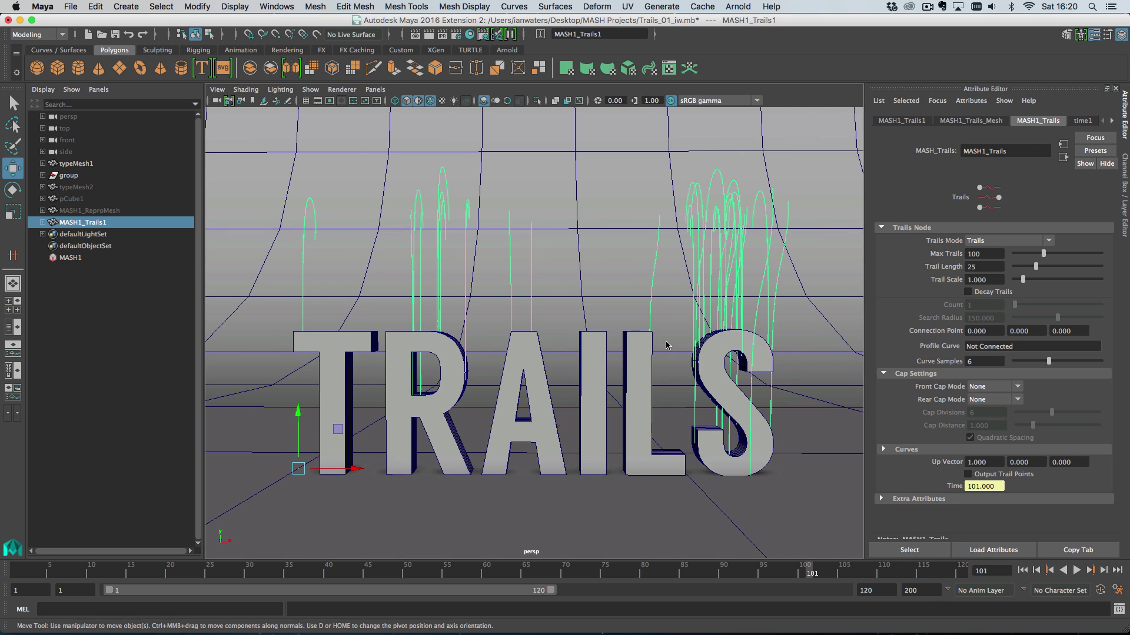
{"action": "left_click", "coordinate": [1022, 570]}
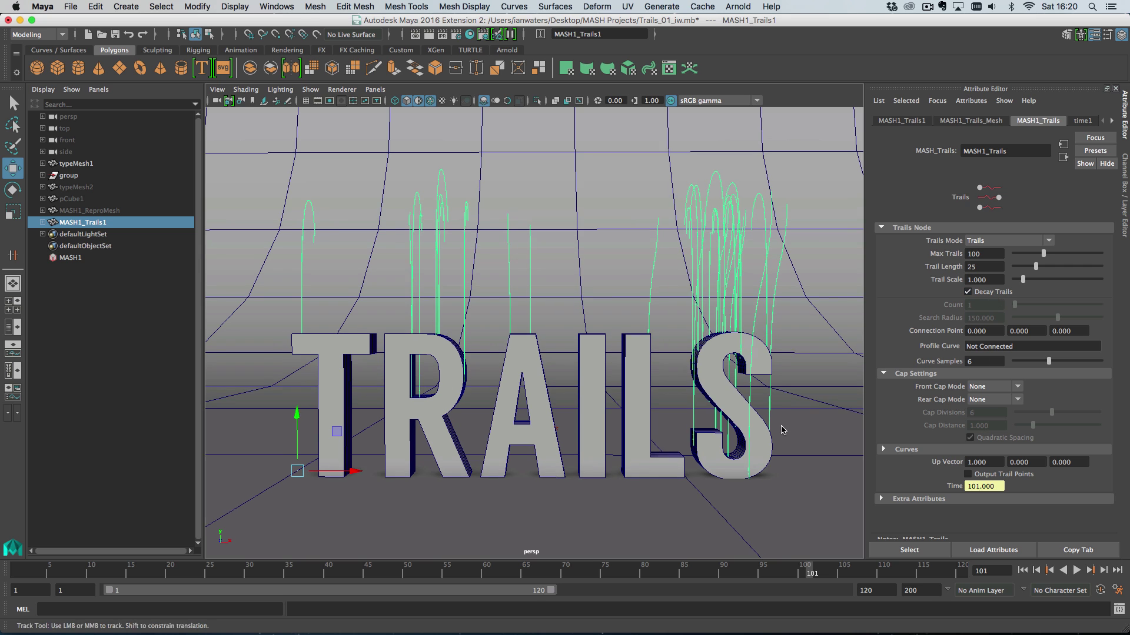
{"action": "left_click", "coordinate": [1078, 571]}
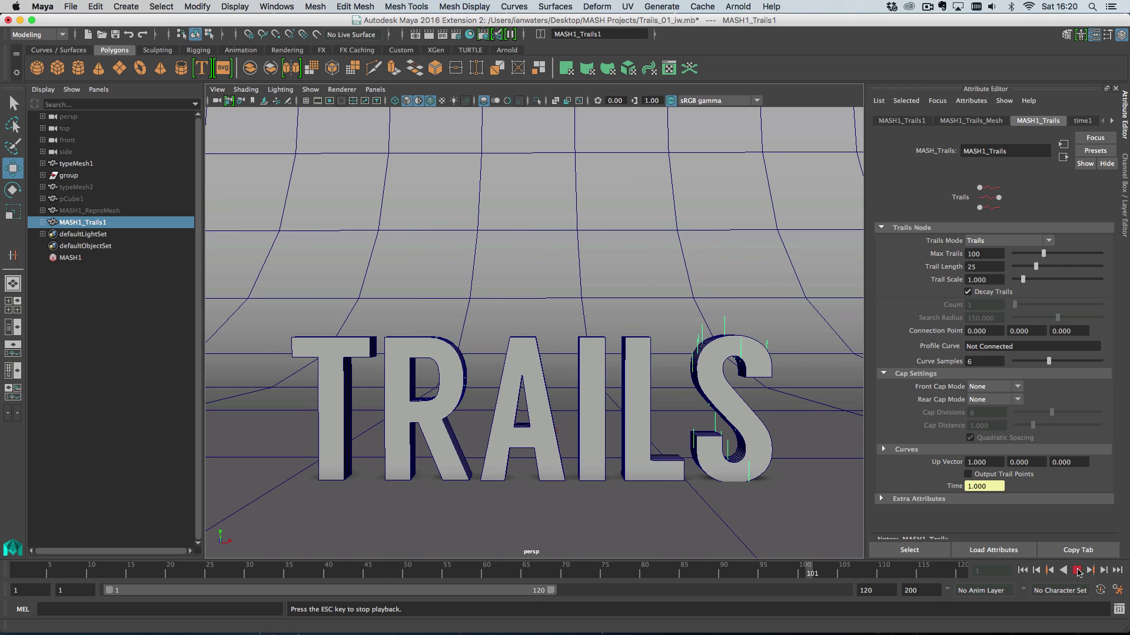
{"action": "left_click", "coordinate": [1077, 570]}
{"action": "left_click_drag", "start_coordinate": [640, 441], "coordinate": [636, 419], "text": "alt"}
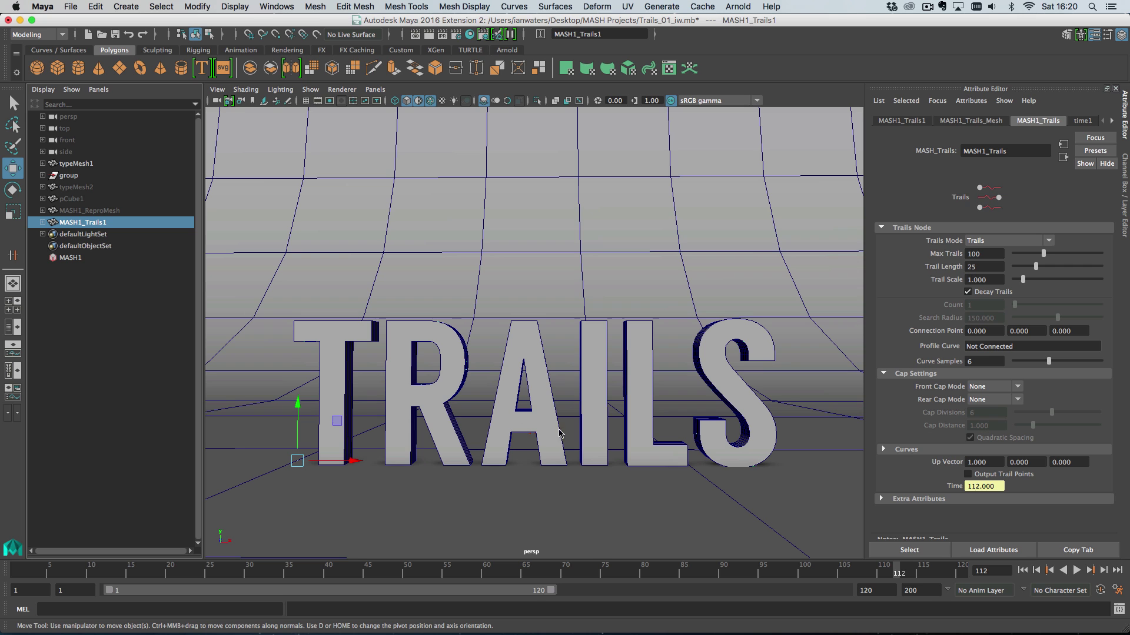
{"action": "left_click", "coordinate": [1077, 570]}
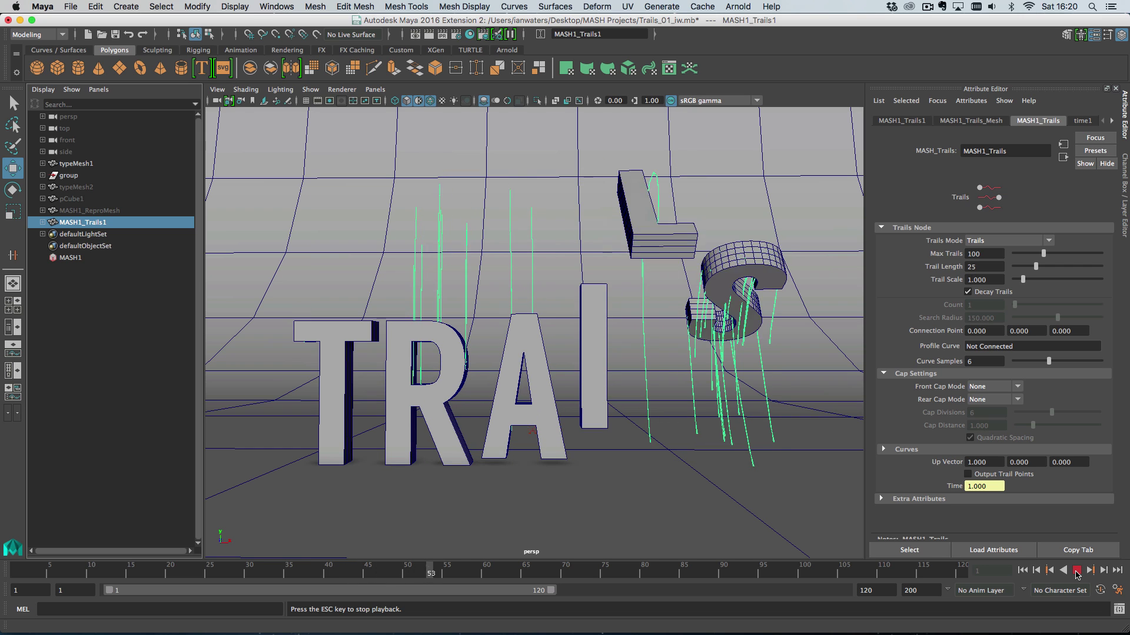
{"action": "left_click", "coordinate": [1076, 571]}
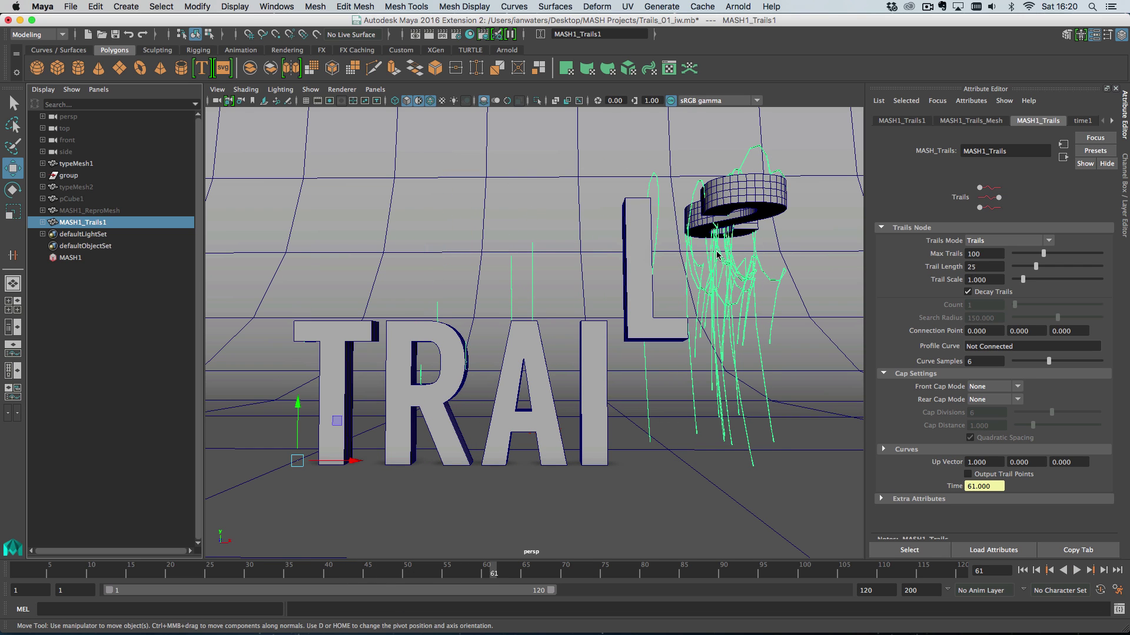
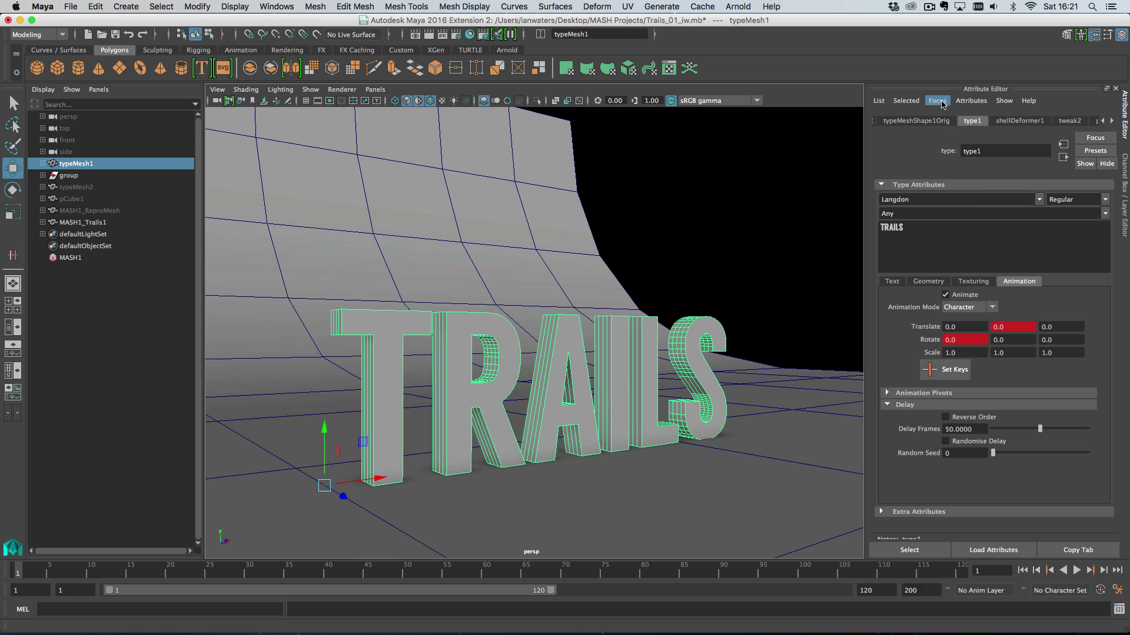
Examine the Deformable Type settings in the geometry attributes of the type2 node
{"action": "left_click", "coordinate": [973, 195]}
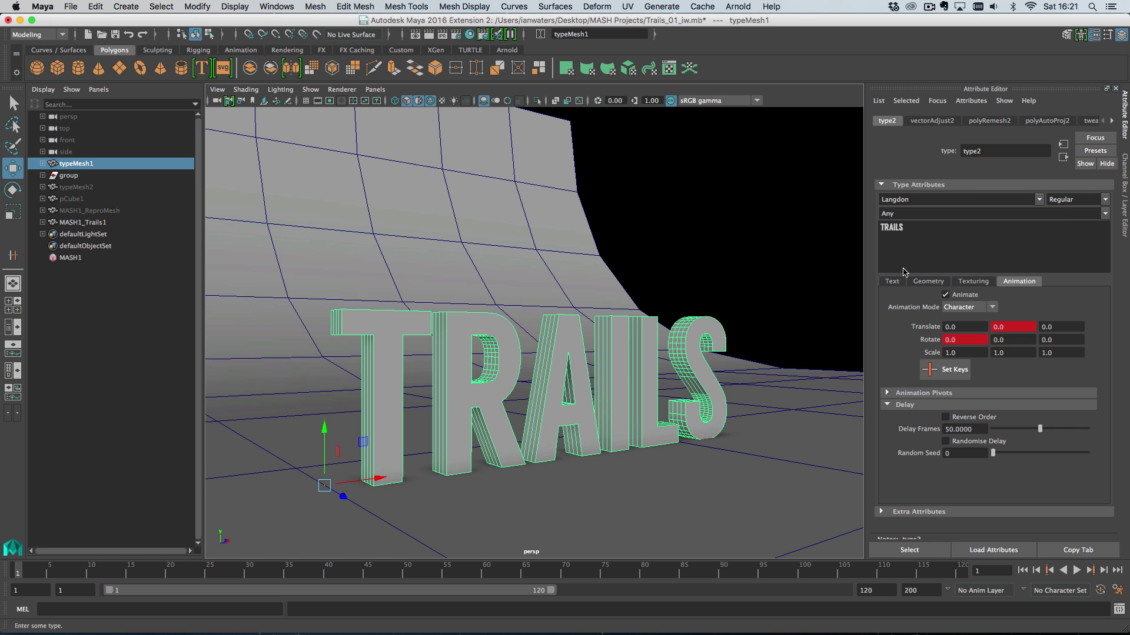
{"action": "left_click", "coordinate": [929, 285]}
{"action": "scroll", "coordinate": [915, 296], "scroll_direction": "up", "scroll_amount": 3}
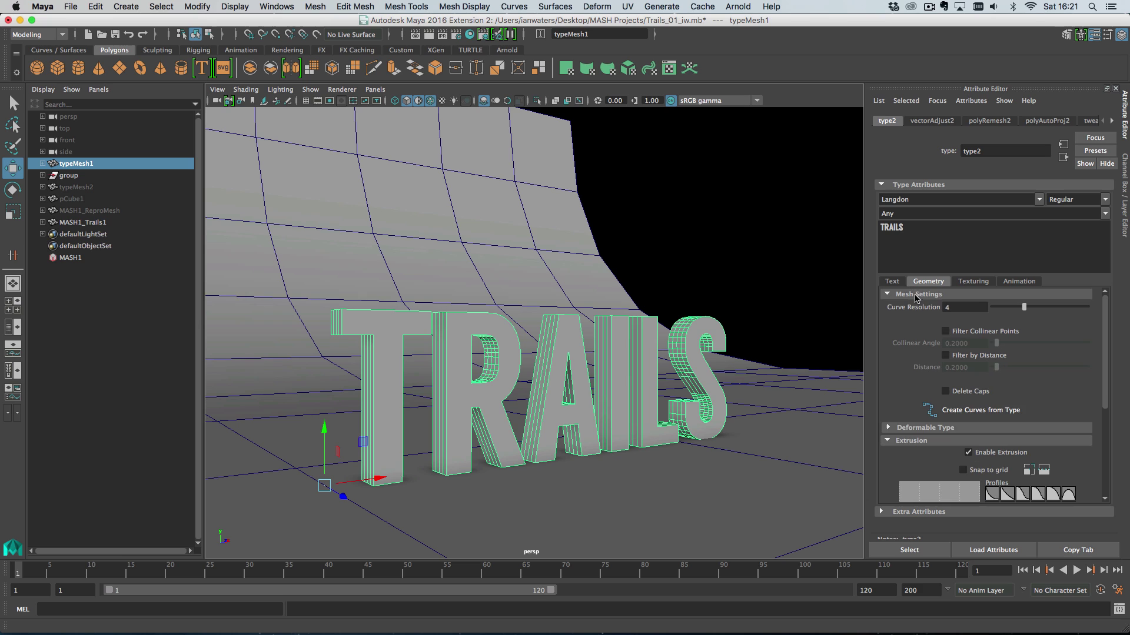
{"action": "left_click", "coordinate": [934, 429]}
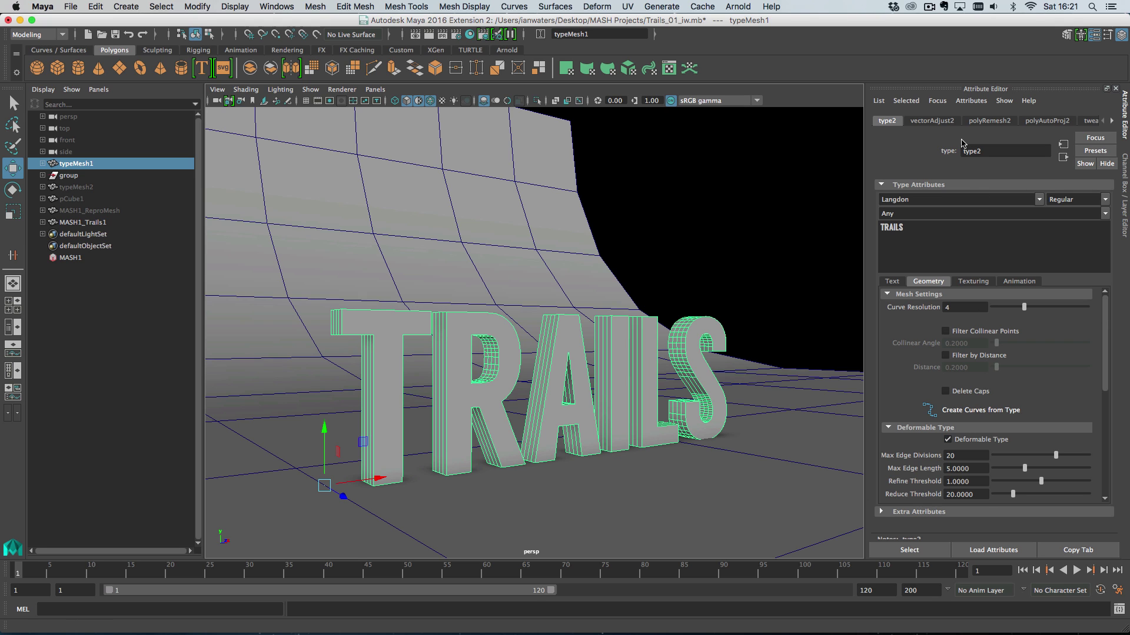
Enable Deformable Type in the geometry attributes of typeMesh1's type1 node
{"action": "left_click", "coordinate": [105, 167]}
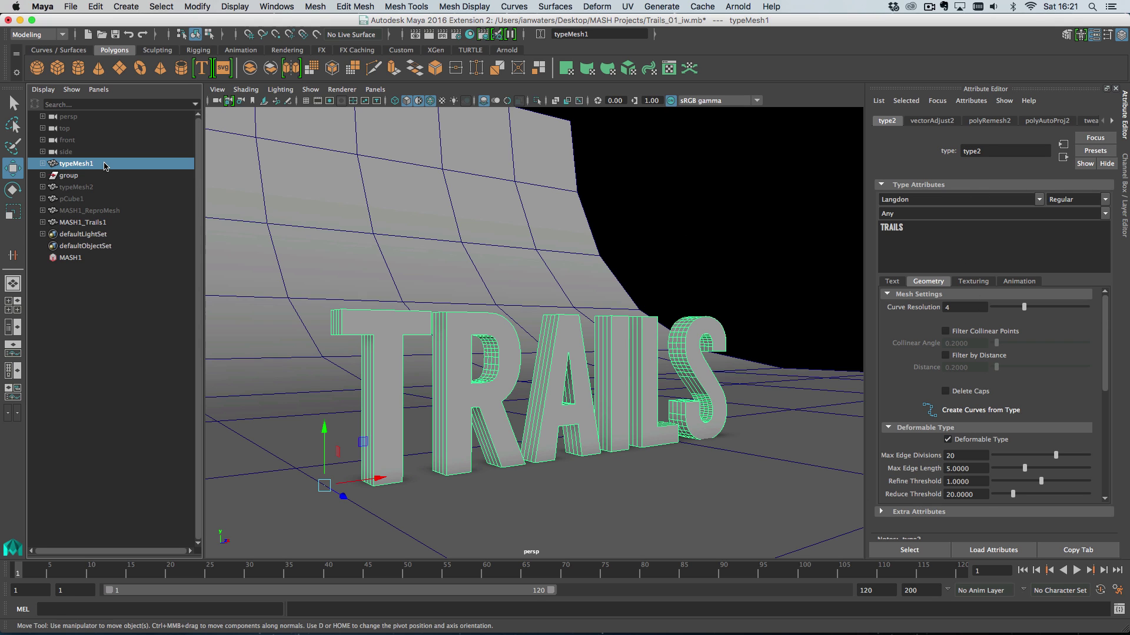
{"action": "left_click", "coordinate": [977, 440]}
{"action": "scroll", "coordinate": [647, 372], "scroll_direction": "up", "scroll_amount": 5}
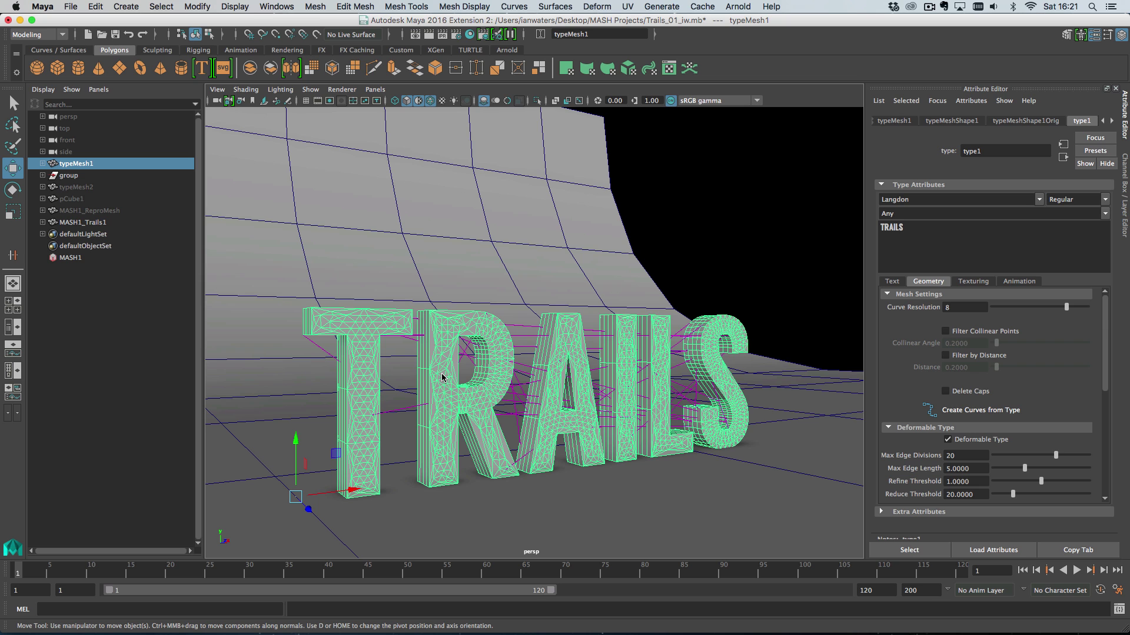
{"action": "left_click_drag", "start_coordinate": [448, 379], "coordinate": [376, 367], "text": "alt"}
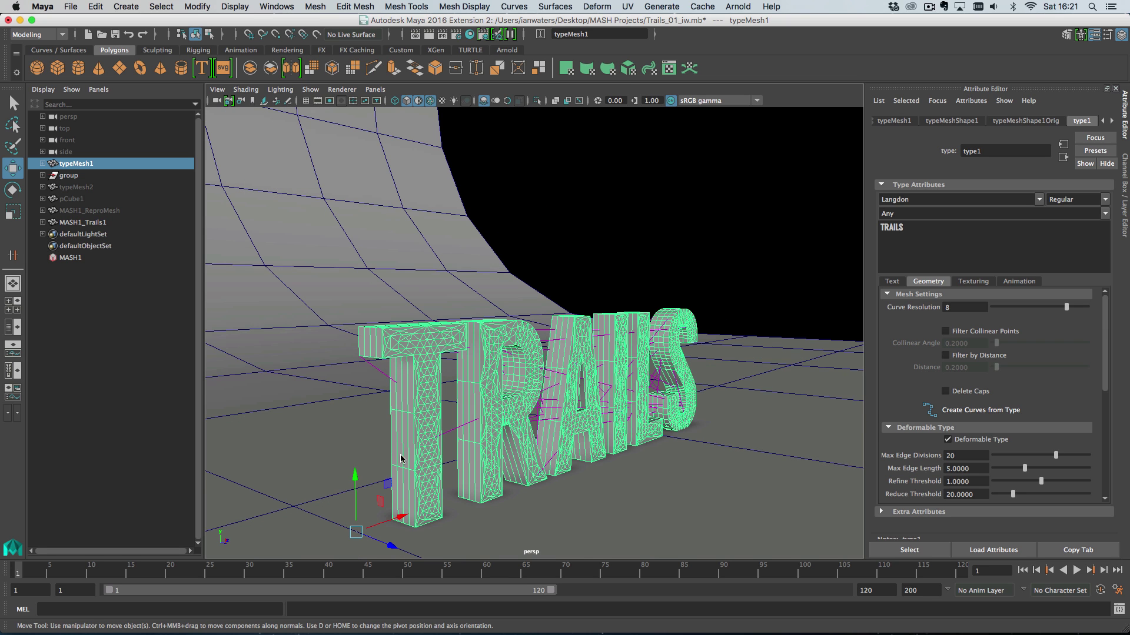
Compare the text with Deformable Type off and on, try a Max Edge Length of 0.1937, and refresh playback
{"action": "left_click", "coordinate": [983, 439]}
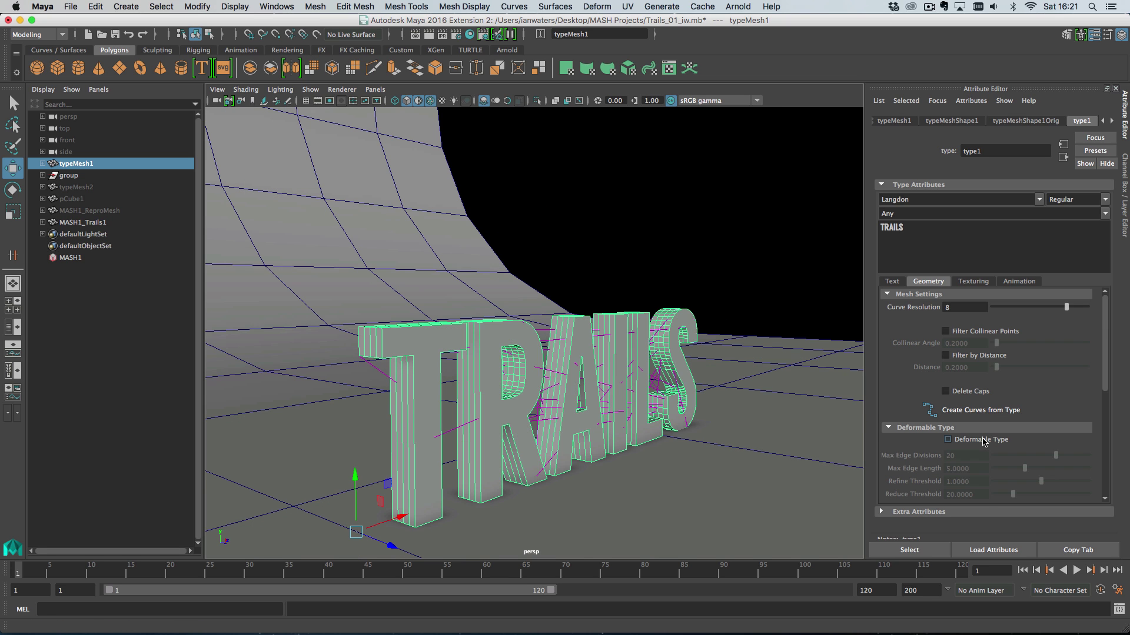
{"action": "left_click", "coordinate": [982, 440]}
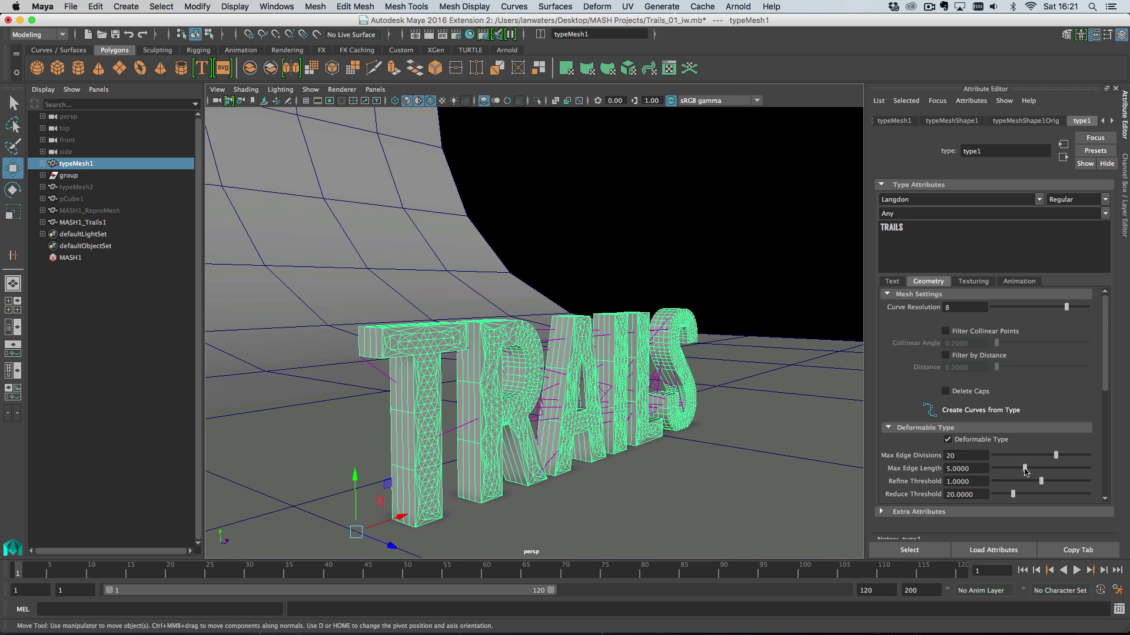
{"action": "left_click_drag", "start_coordinate": [1024, 470], "coordinate": [995, 471]}
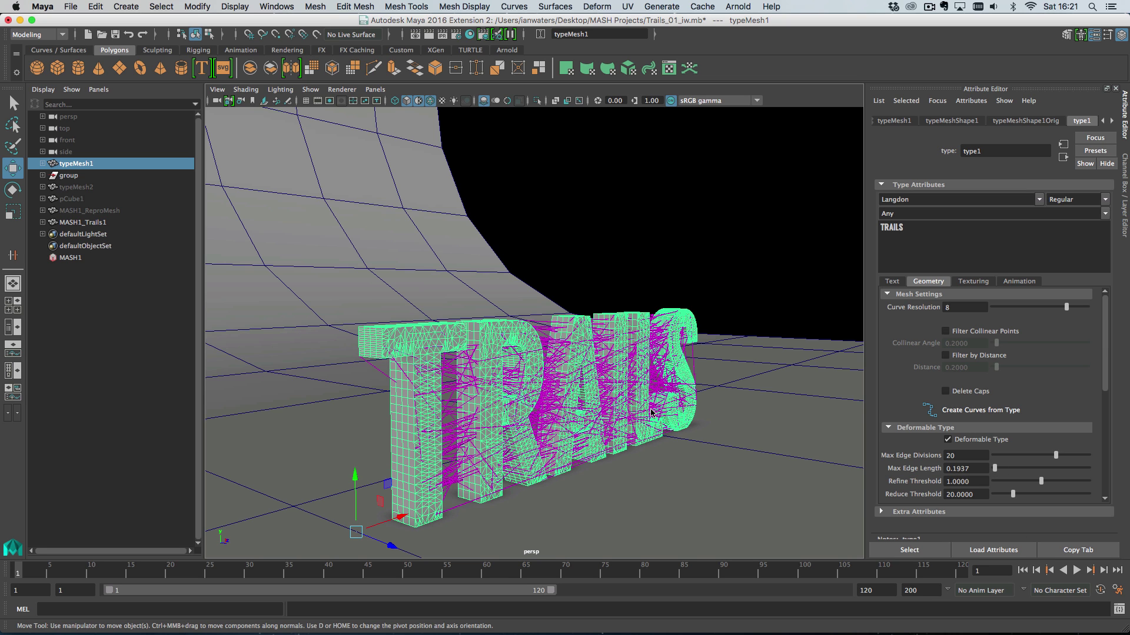
{"action": "left_click_drag", "start_coordinate": [26, 572], "coordinate": [17, 570]}
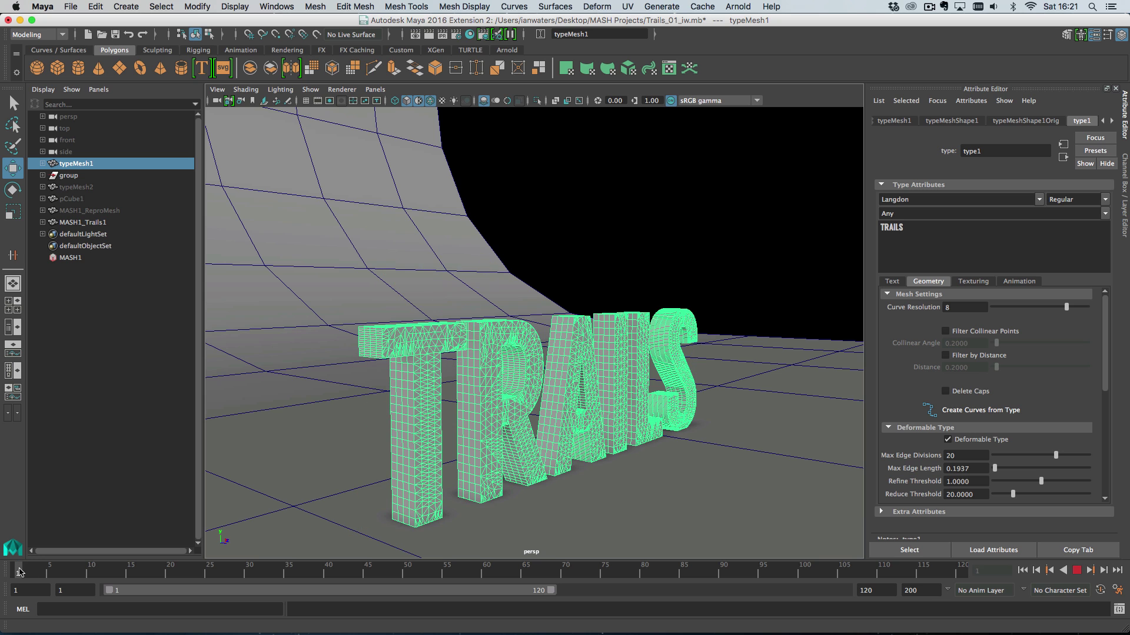
Hide the MASH1_Trails1 mesh and select the TRAILS text again to inspect its wireframe
{"action": "left_click", "coordinate": [115, 235]}
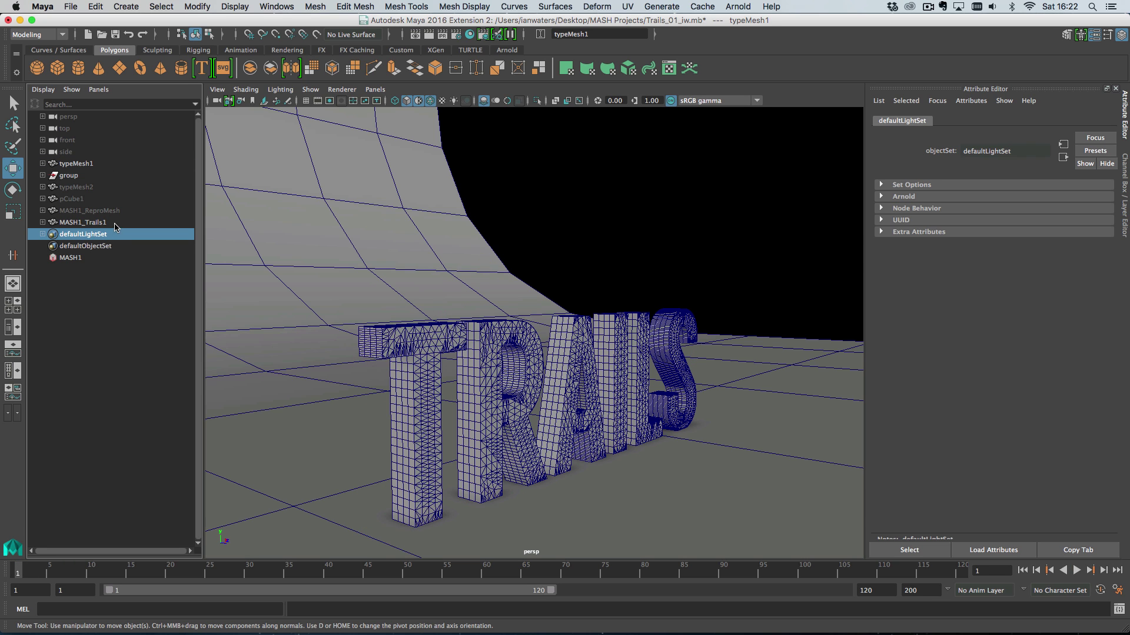
{"action": "left_click", "coordinate": [115, 226]}
{"action": "key", "text": "ctrl+h"}
{"action": "left_click", "coordinate": [482, 365]}
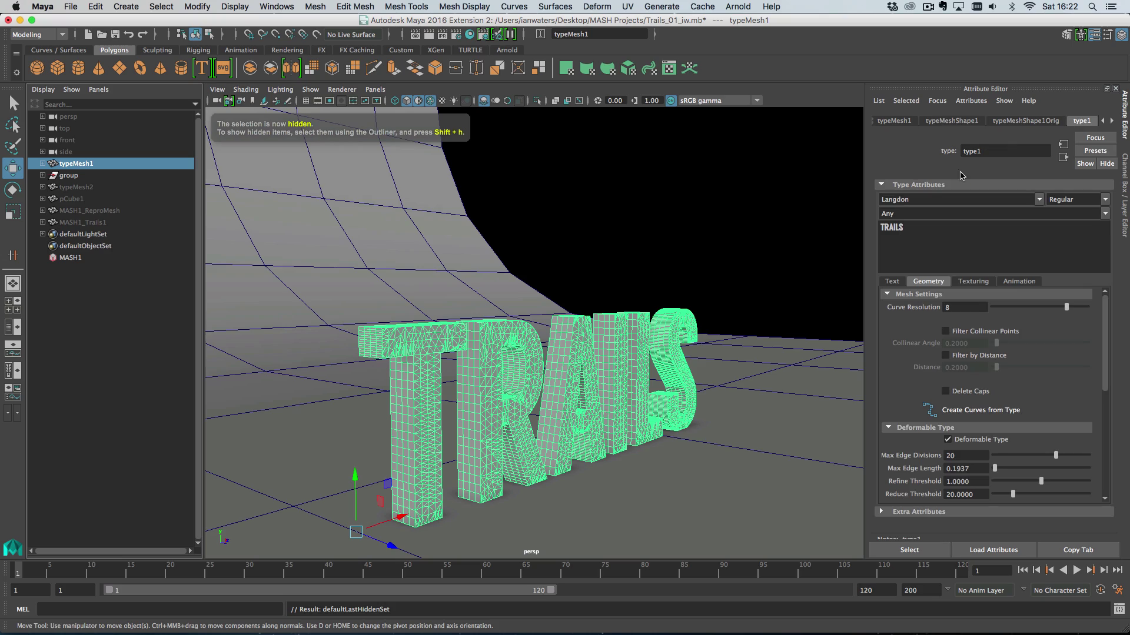
{"action": "left_click_drag", "start_coordinate": [590, 365], "coordinate": [369, 393], "text": "alt"}
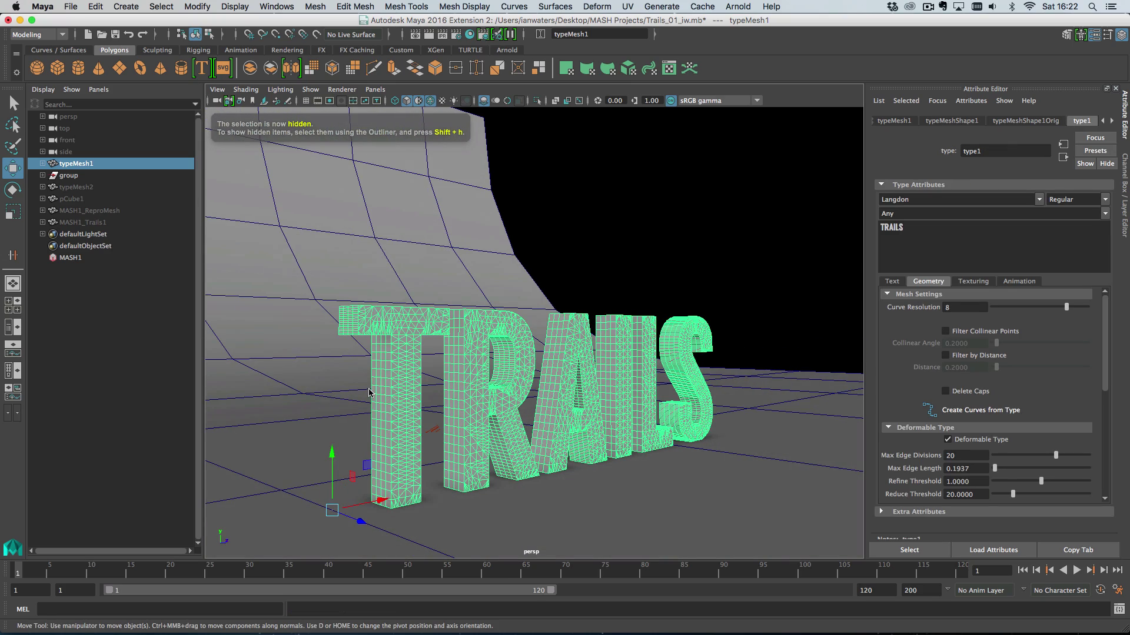
{"action": "left_click_drag", "start_coordinate": [527, 369], "coordinate": [730, 366], "text": "alt"}
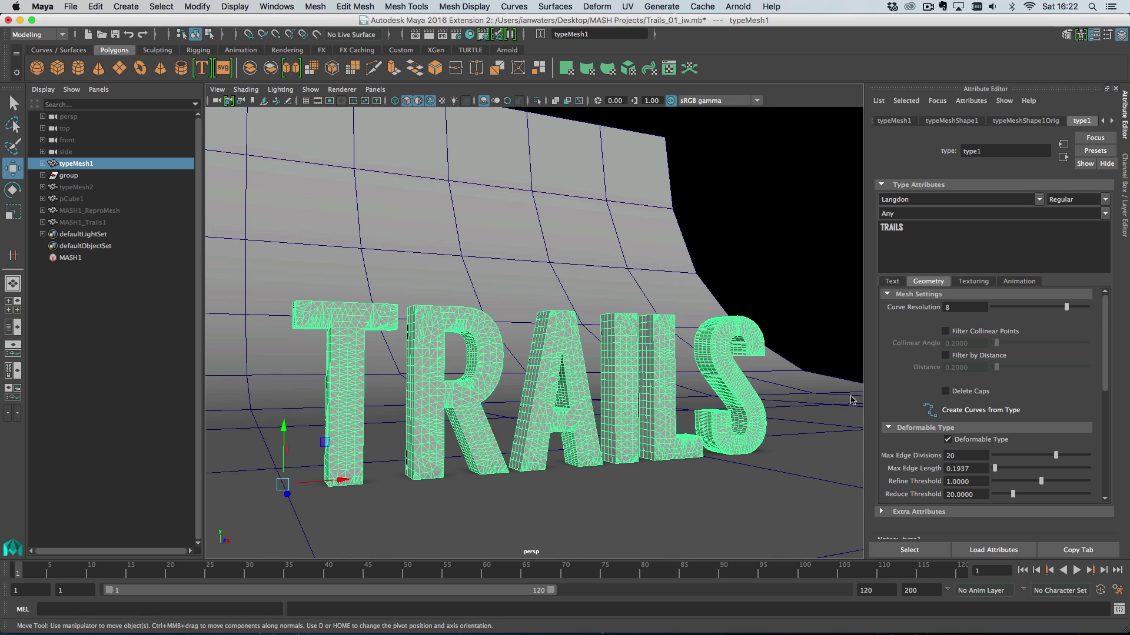
Set the type1 node's Max Edge Length to 0.7923
{"action": "left_click_drag", "start_coordinate": [993, 469], "coordinate": [995, 470]}
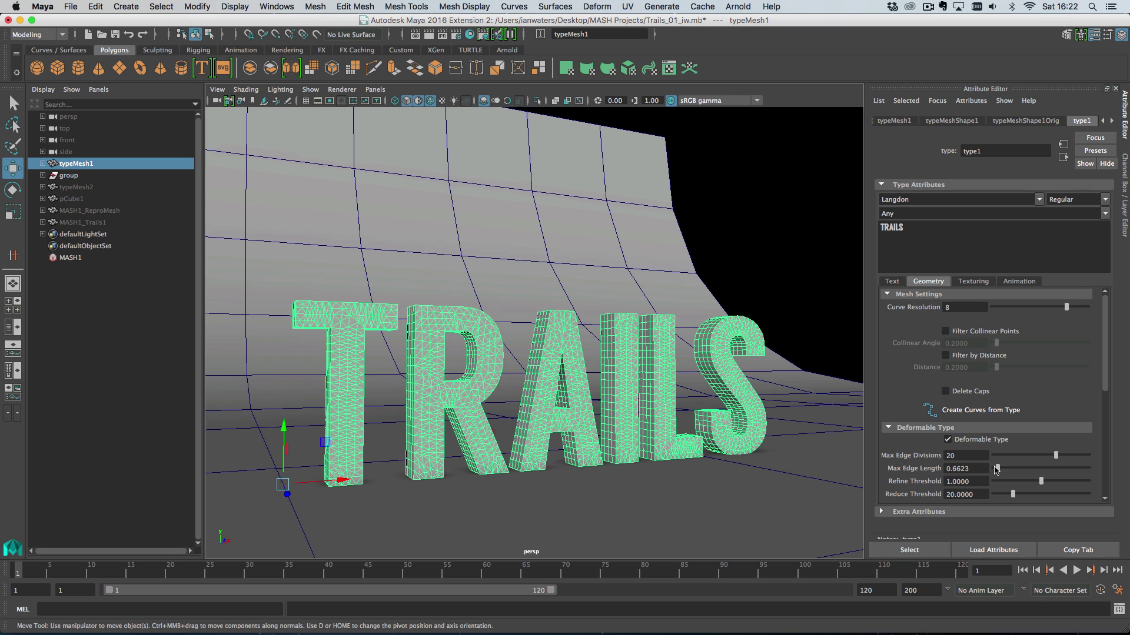
{"action": "left_click_drag", "start_coordinate": [736, 433], "coordinate": [489, 390], "text": "alt"}
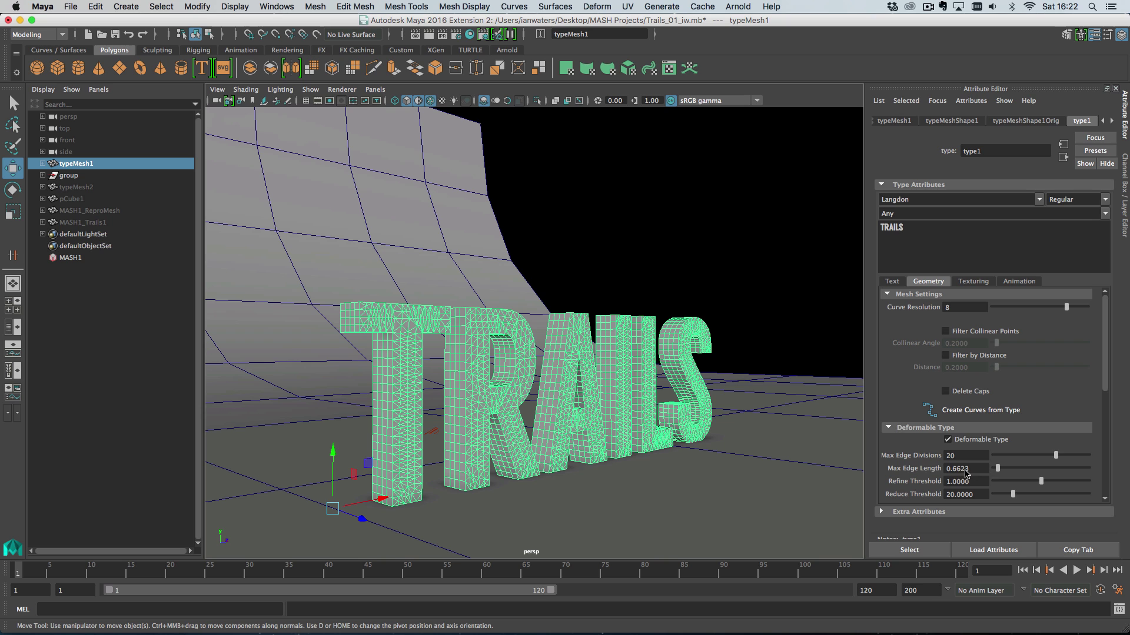
{"action": "left_click_drag", "start_coordinate": [965, 471], "coordinate": [973, 471], "text": "ctrl"}
{"action": "left_click_drag", "start_coordinate": [818, 458], "coordinate": [694, 434], "text": "alt"}
{"action": "left_click_drag", "start_coordinate": [517, 407], "coordinate": [485, 393], "text": "alt"}
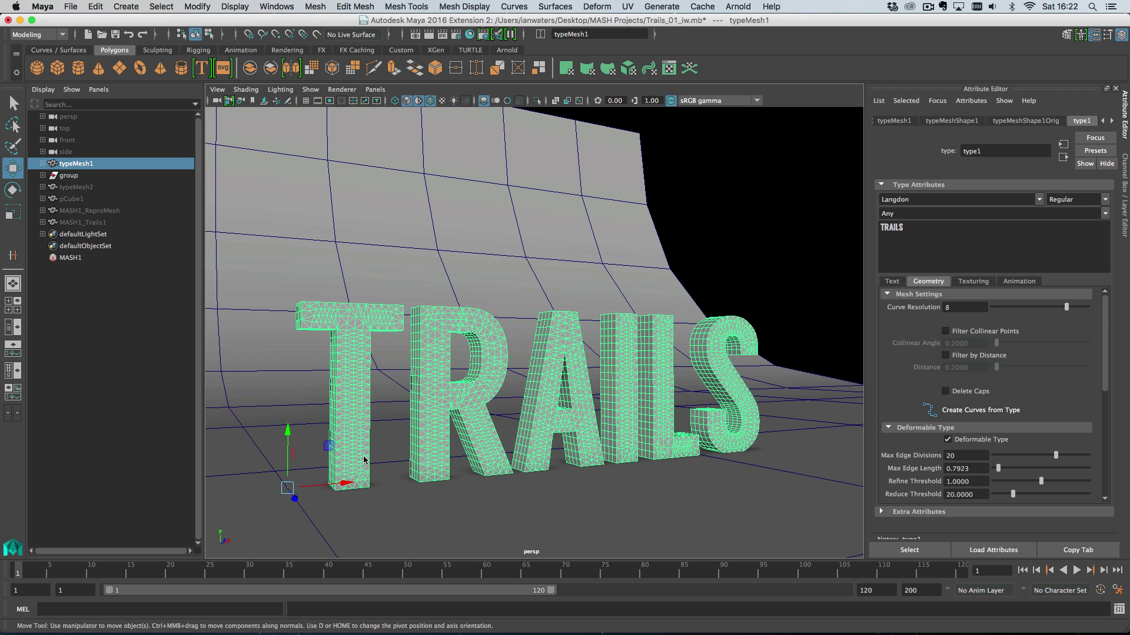
Set the Node State of the text's polyRemesh1 node to HasNoEffect
{"action": "left_click", "coordinate": [1113, 121]}
{"action": "left_click", "coordinate": [1113, 122]}
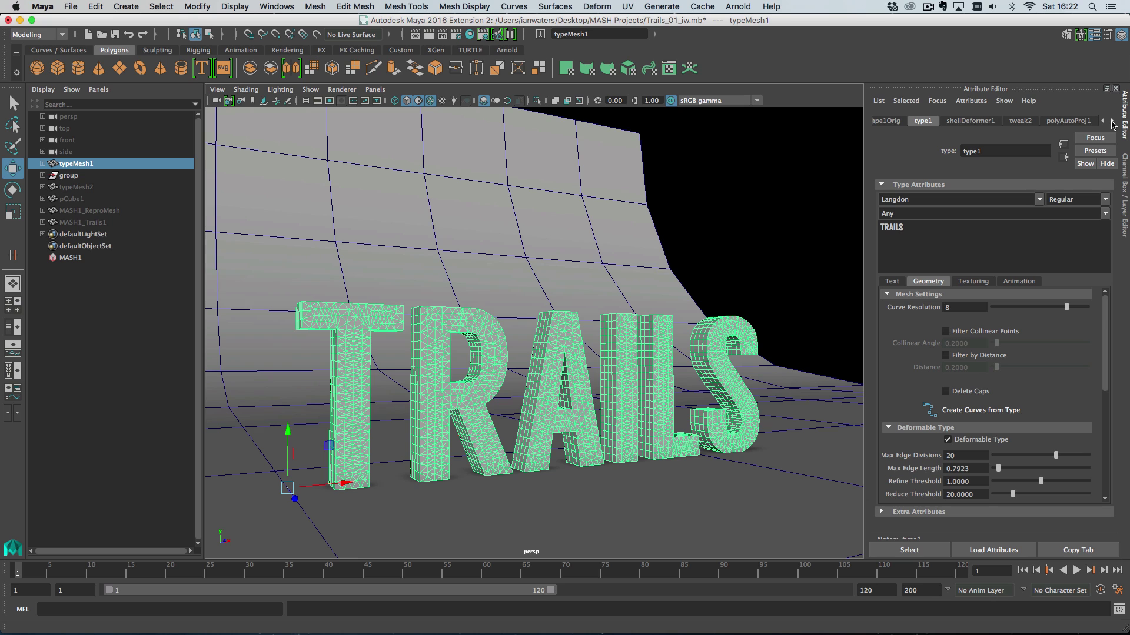
{"action": "left_click", "coordinate": [1112, 122]}
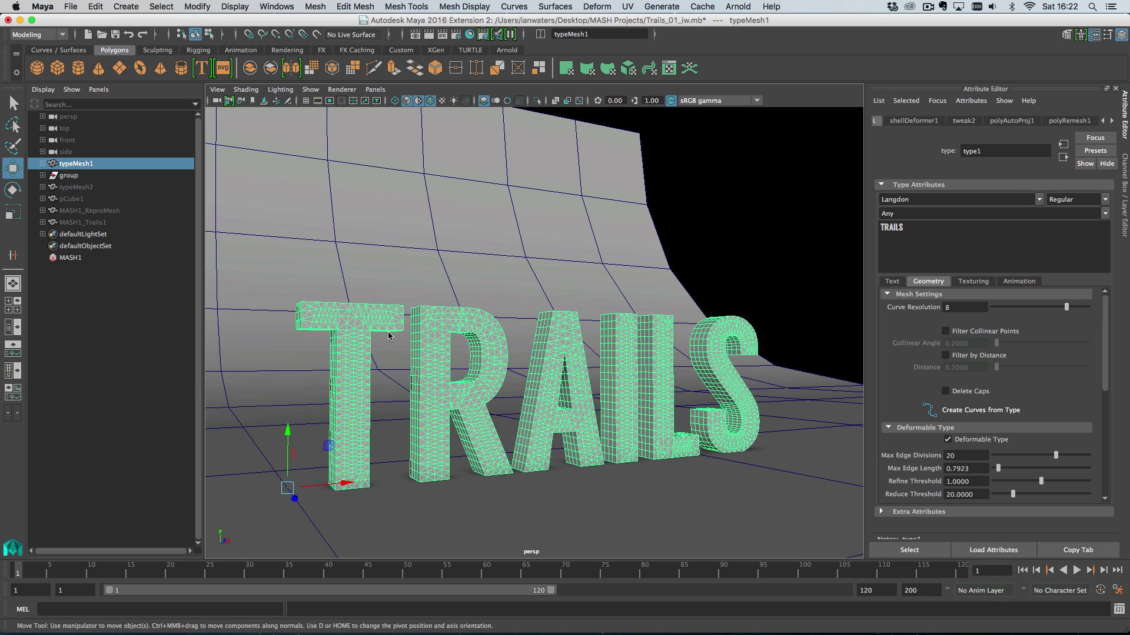
{"action": "left_click", "coordinate": [1070, 122]}
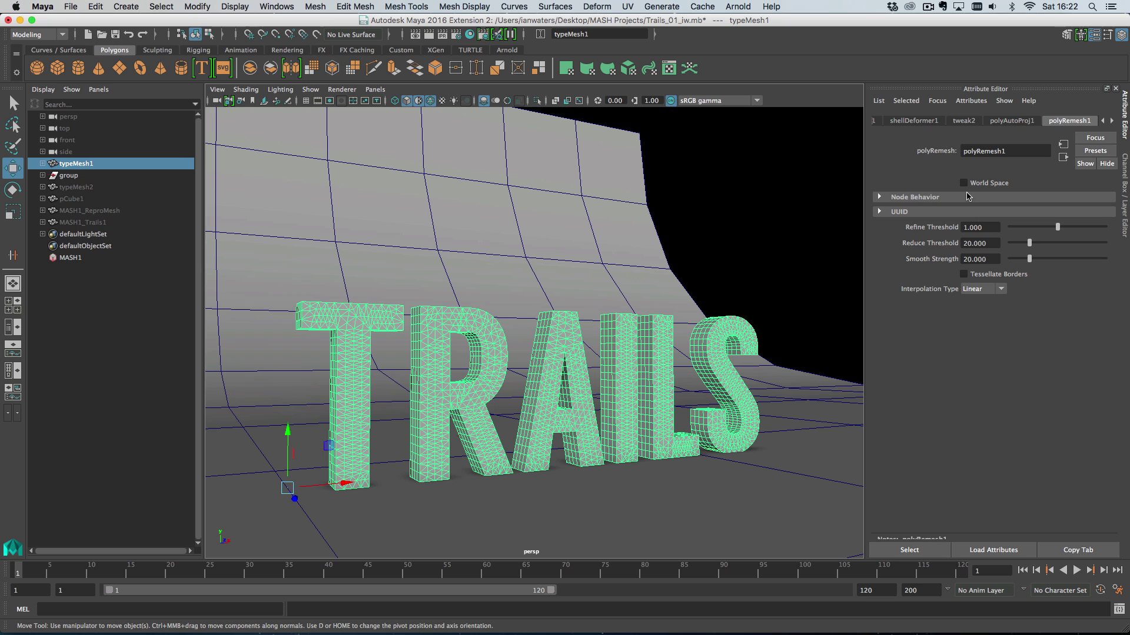
{"action": "left_click", "coordinate": [925, 197]}
{"action": "left_click", "coordinate": [1008, 219]}
{"action": "left_click", "coordinate": [1010, 238]}
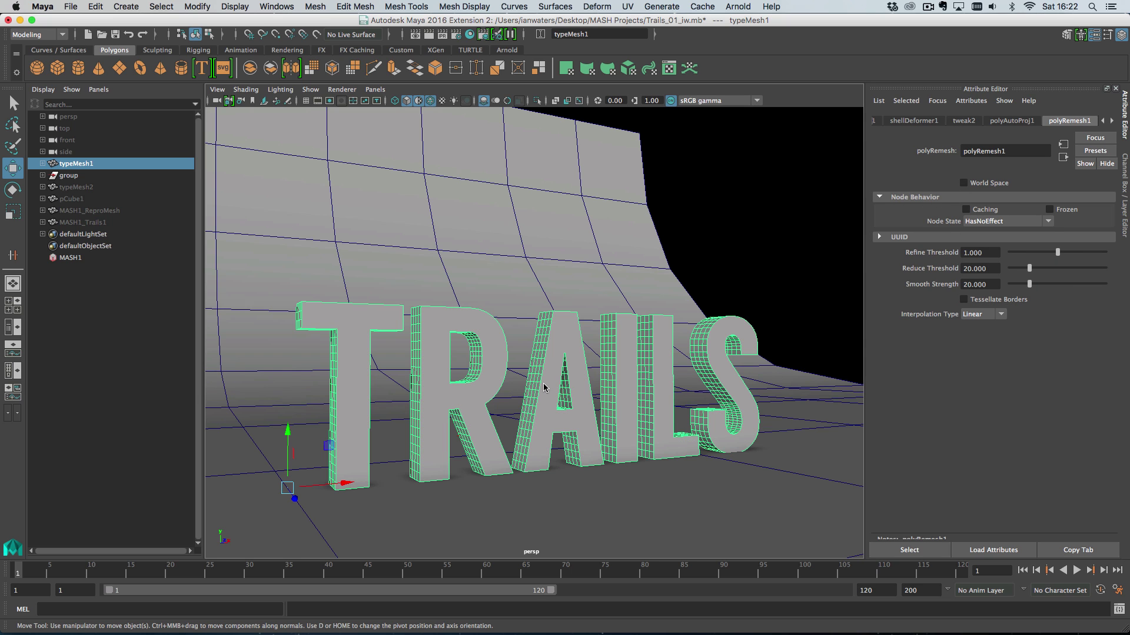
{"action": "left_click_drag", "start_coordinate": [544, 388], "coordinate": [441, 323], "text": "alt"}
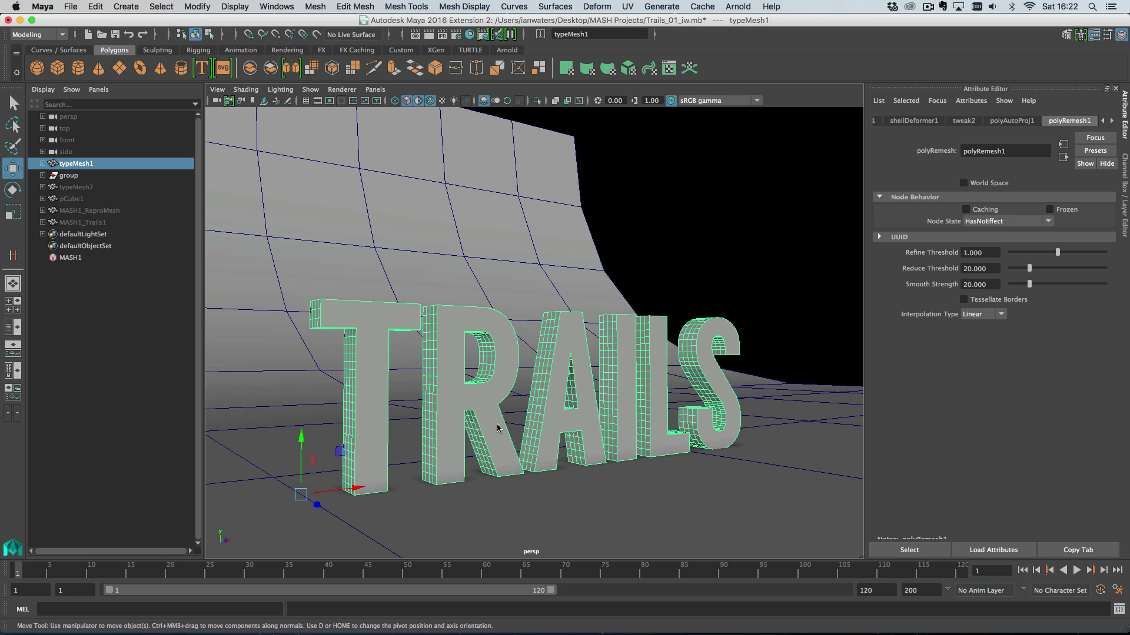
Return to the type1 node's attributes and turn off wireframe on shaded in the perspective view
{"action": "left_click", "coordinate": [1101, 120]}
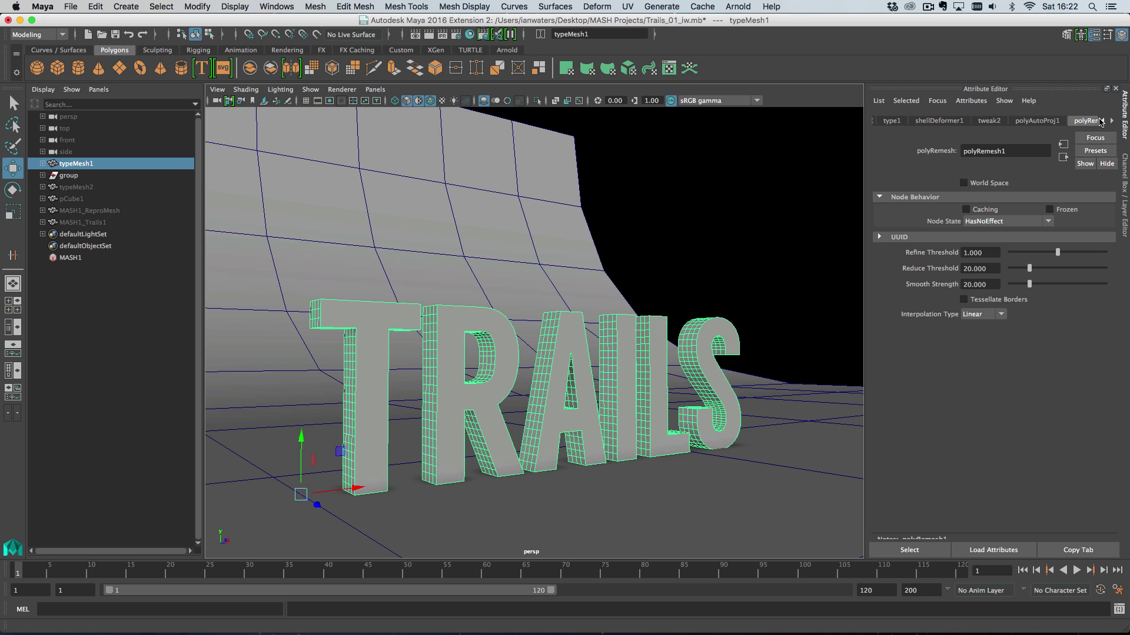
{"action": "left_click", "coordinate": [1101, 121]}
{"action": "left_click", "coordinate": [1101, 120]}
{"action": "left_click", "coordinate": [1037, 120]}
{"action": "left_click_drag", "start_coordinate": [694, 329], "coordinate": [648, 341], "text": "alt"}
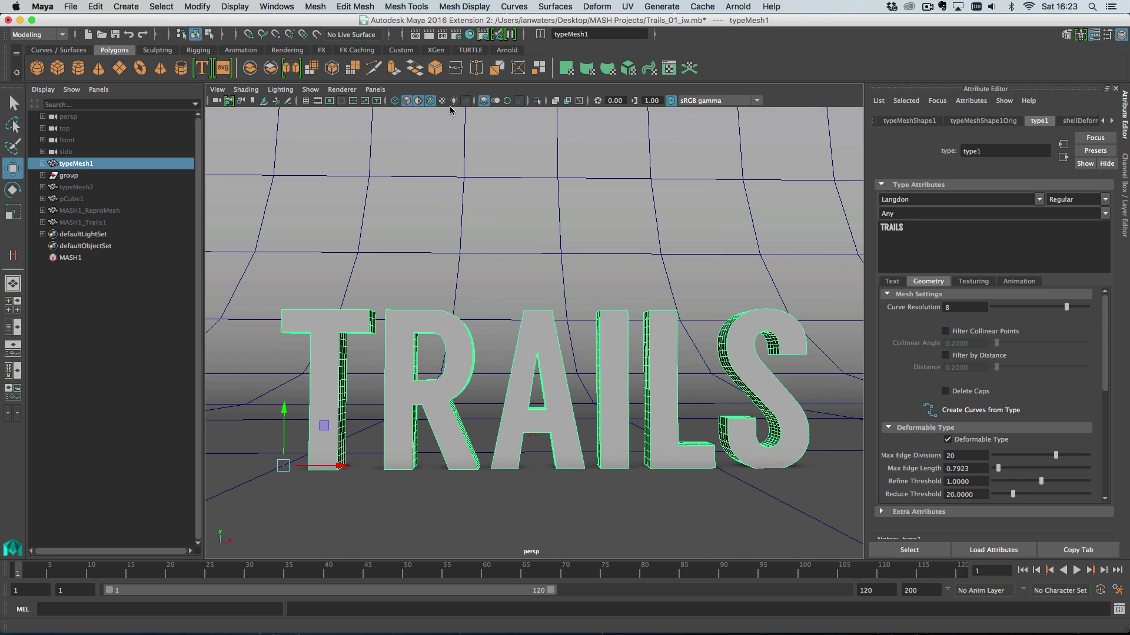
{"action": "left_click", "coordinate": [429, 100]}
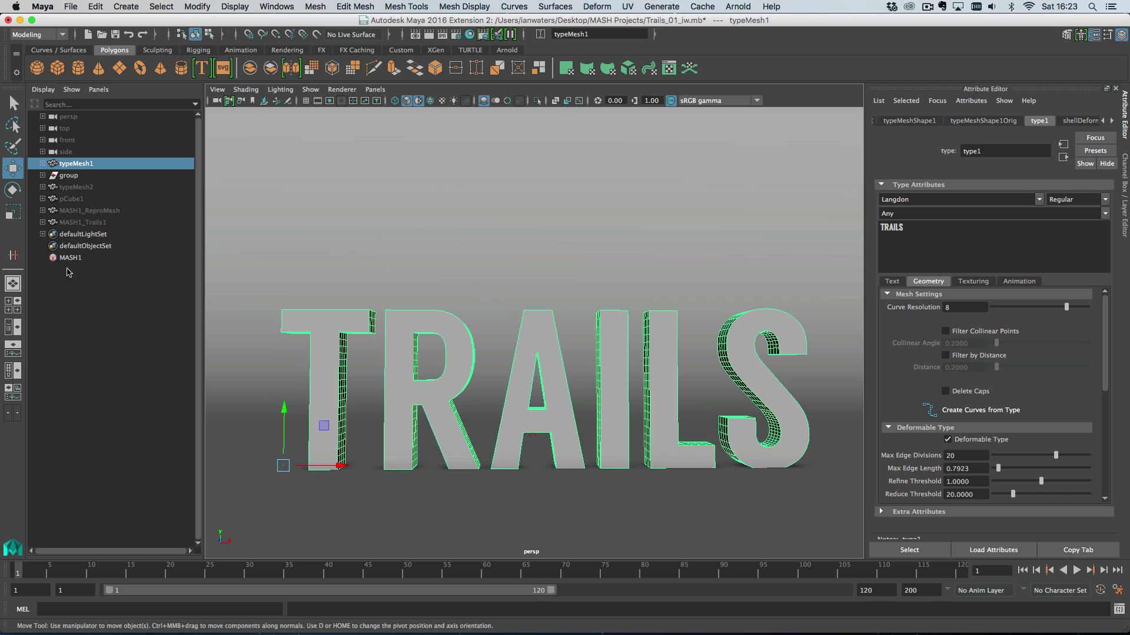
Unhide MASH1_Trails1 and switch the perspective view to textured display
{"action": "left_click", "coordinate": [121, 223]}
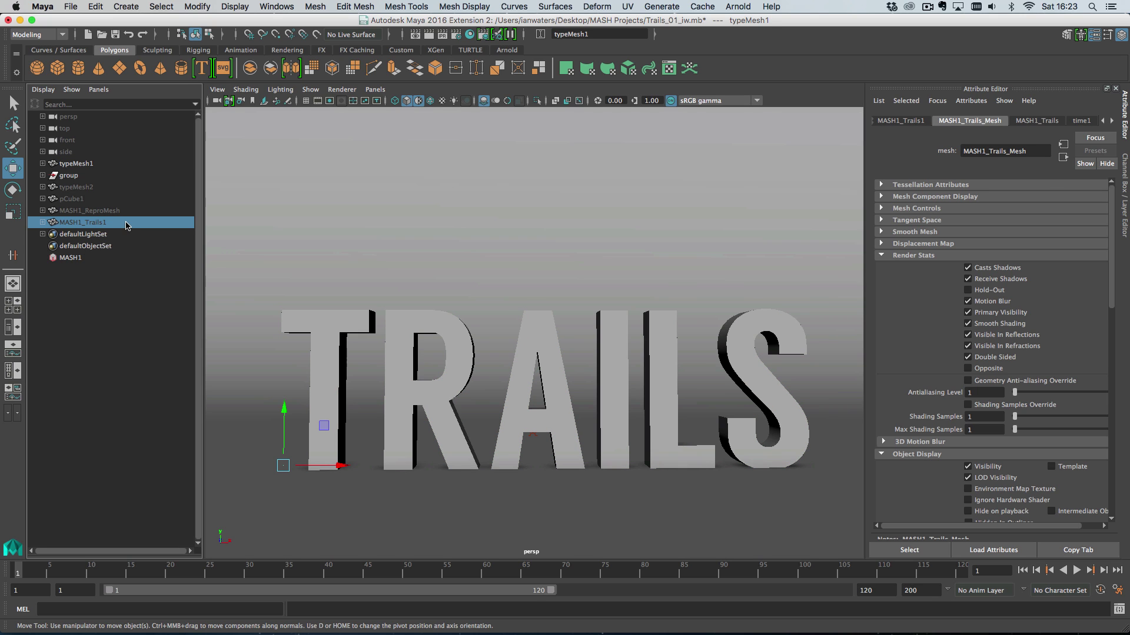
{"action": "key", "text": "shift+h"}
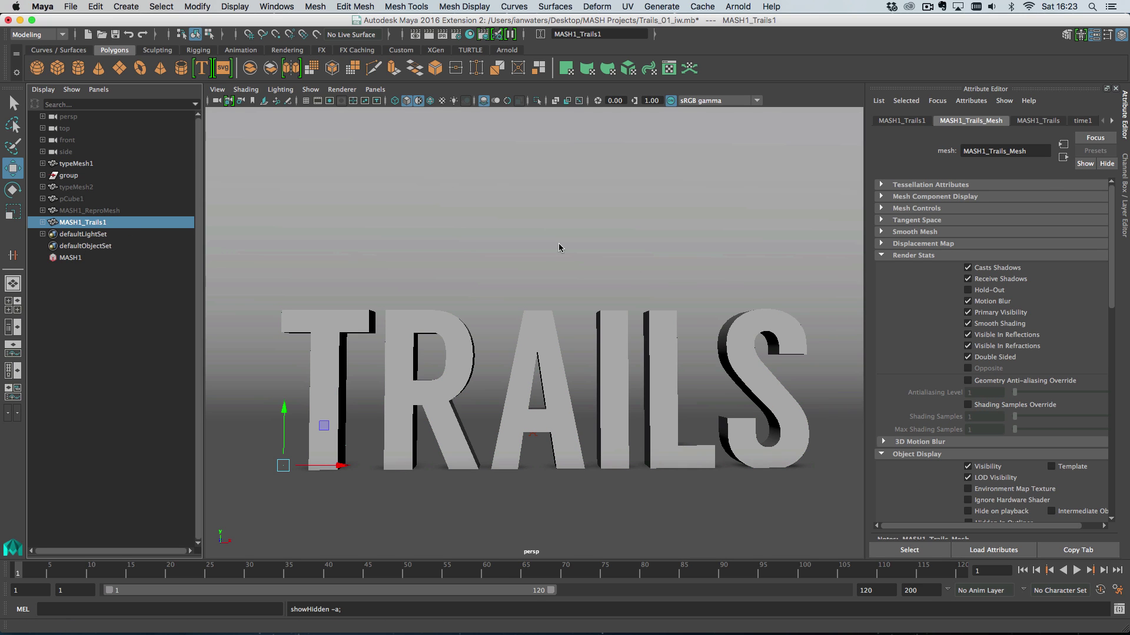
{"action": "key", "text": "6"}
Assign the existing rampShader1 material to the TRAILS text and turn off the viewport's default material override
{"action": "left_click_drag", "start_coordinate": [597, 309], "coordinate": [590, 325], "text": "alt"}
{"action": "left_click_drag", "start_coordinate": [520, 292], "coordinate": [522, 302], "text": "alt"}
{"action": "left_click", "coordinate": [661, 360]}
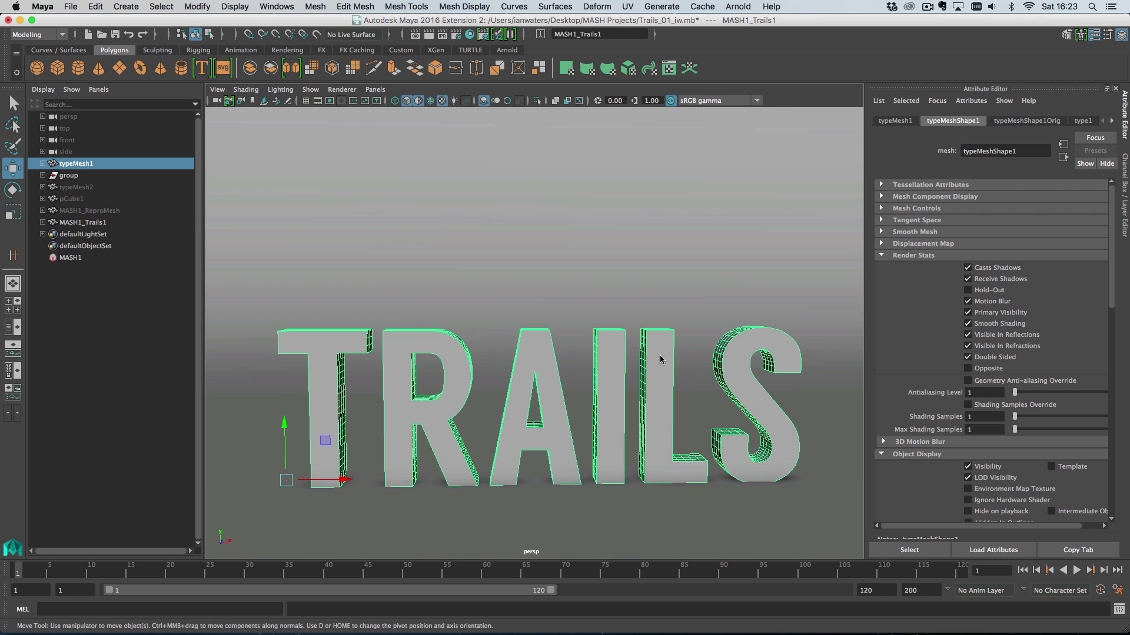
{"action": "right_click_drag", "start_coordinate": [663, 360], "coordinate": [744, 610]}
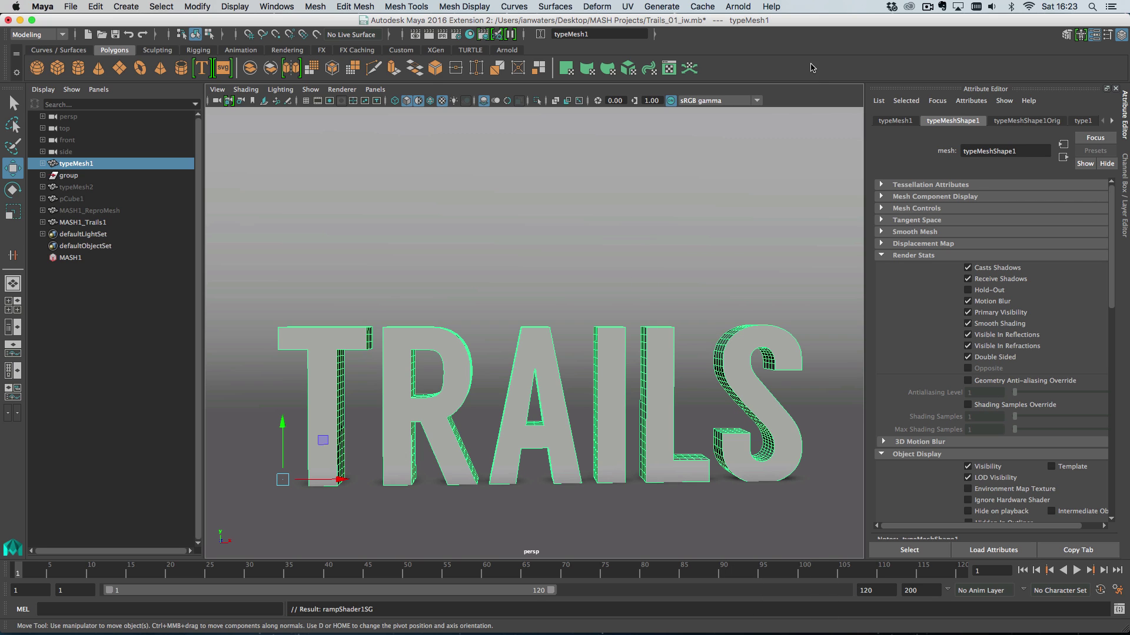
{"action": "left_click", "coordinate": [418, 101]}
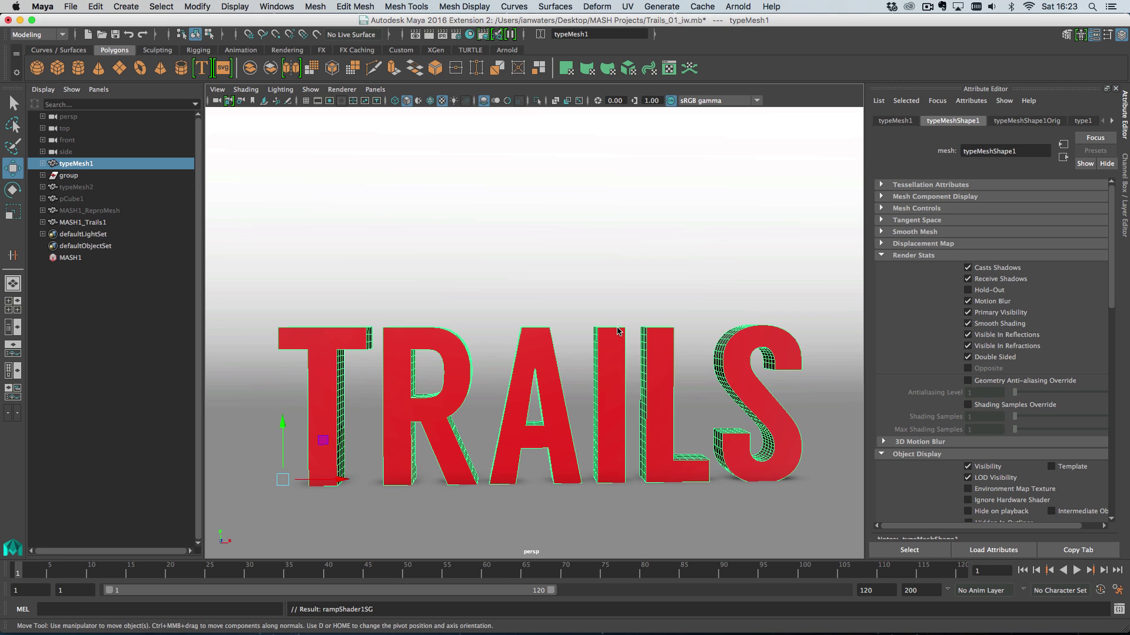
{"action": "scroll", "coordinate": [640, 348], "scroll_direction": "down", "scroll_amount": 3}
{"action": "middle_click_drag", "start_coordinate": [639, 348], "coordinate": [641, 363], "text": "alt"}
{"action": "left_click_drag", "start_coordinate": [640, 361], "coordinate": [637, 351], "text": "alt"}
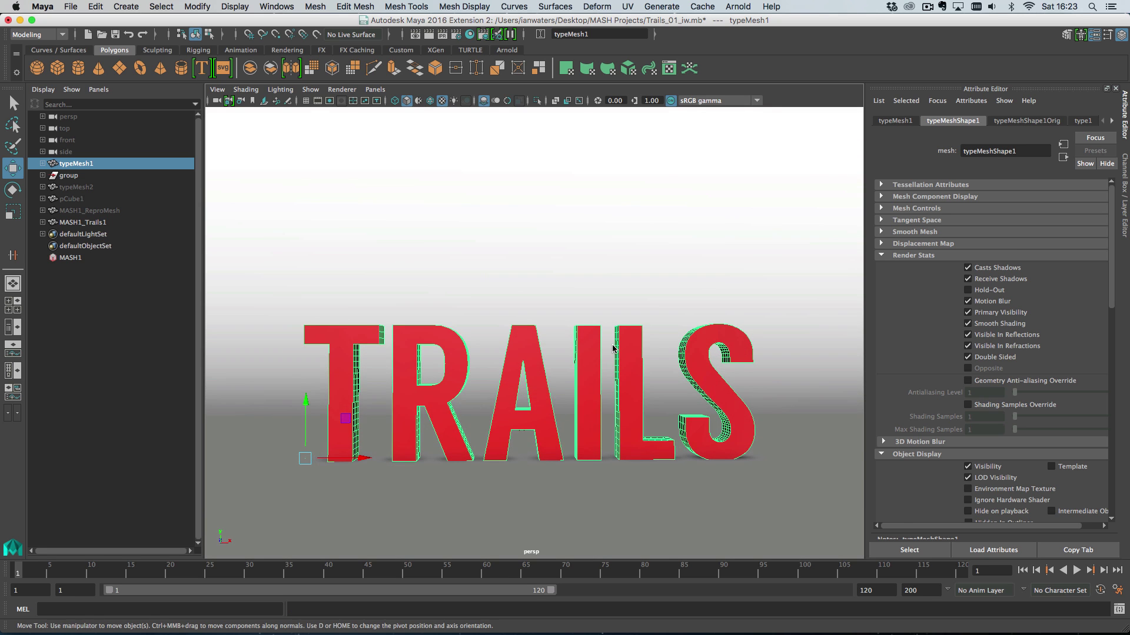
Play the animation to check the trails around the red letters, stopping at frame 117
{"action": "left_click", "coordinate": [1076, 570]}
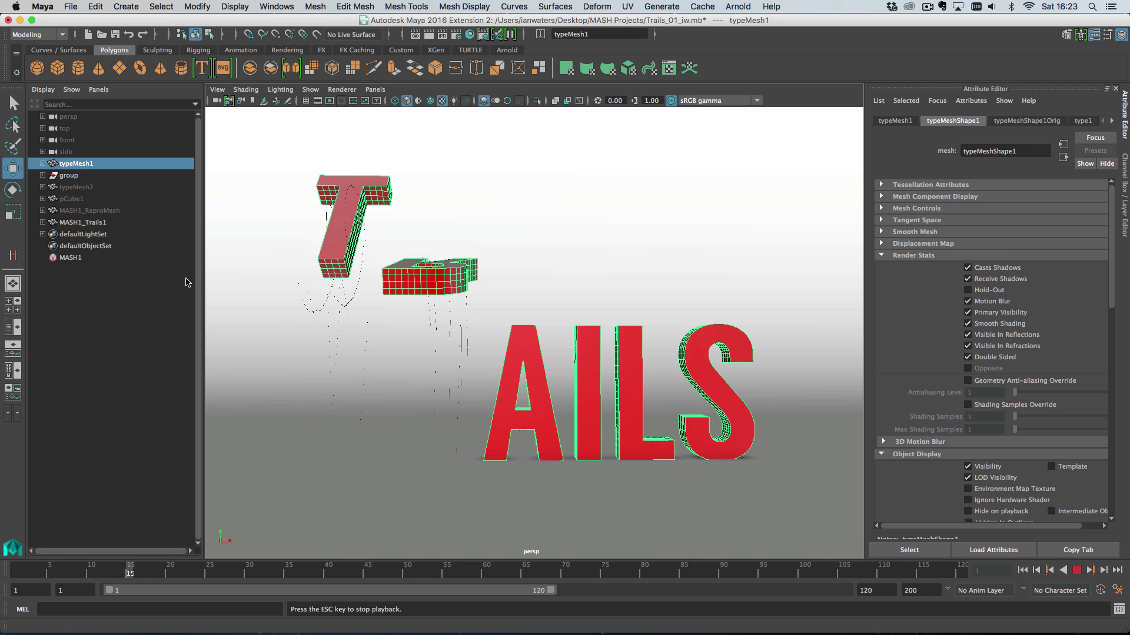
{"action": "left_click", "coordinate": [333, 363]}
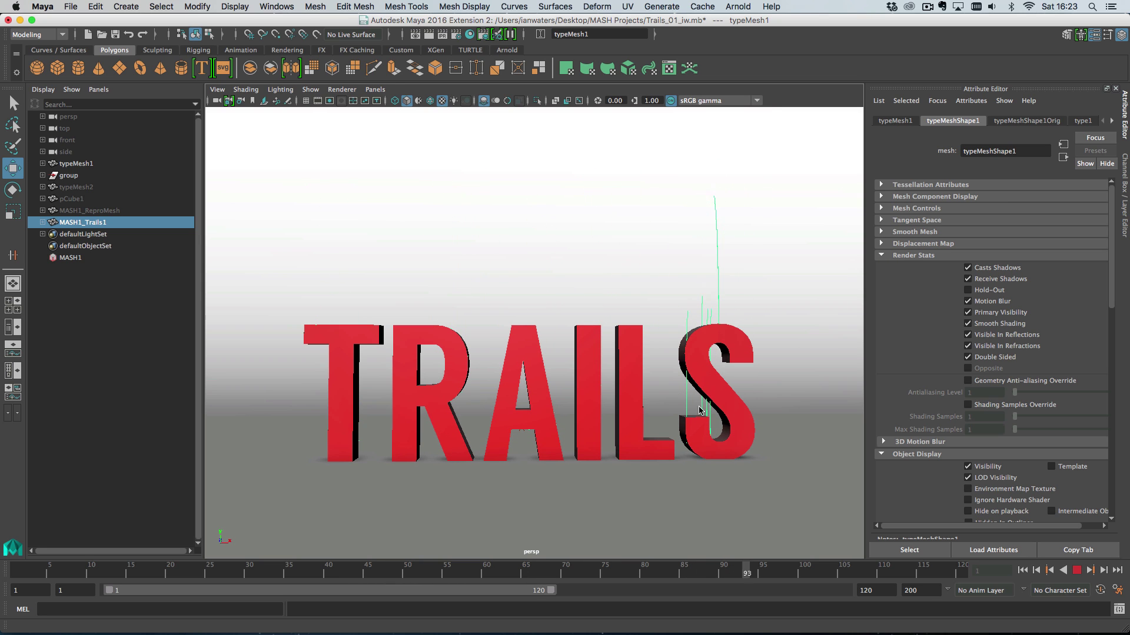
{"action": "left_click", "coordinate": [636, 394]}
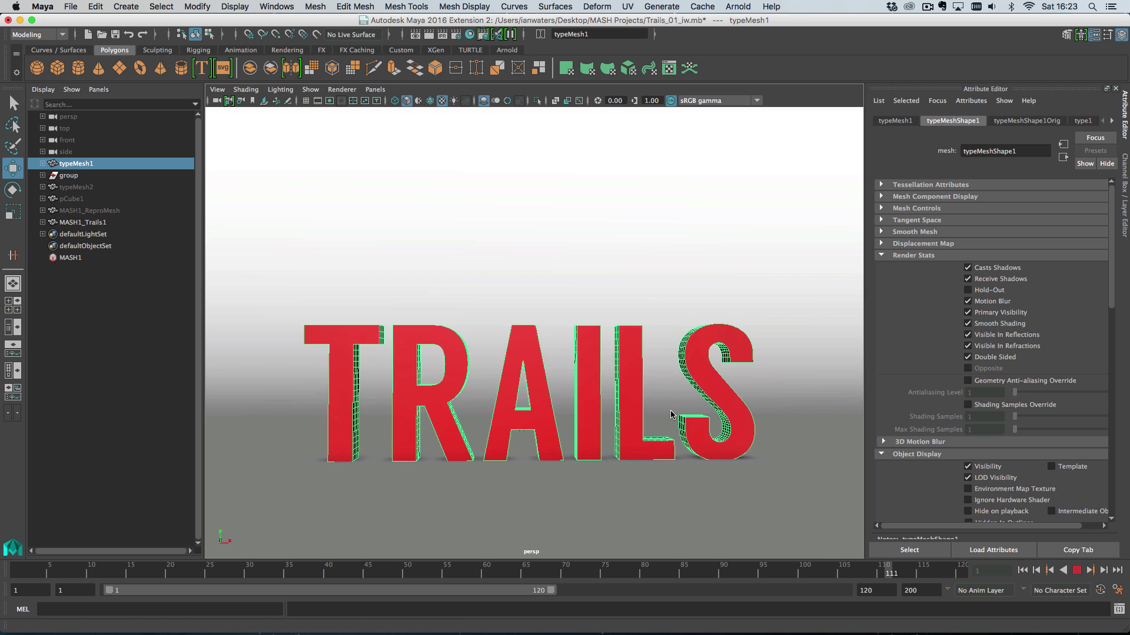
{"action": "left_click_drag", "start_coordinate": [673, 414], "coordinate": [591, 412], "text": "alt"}
{"action": "key", "text": "alt+v"}
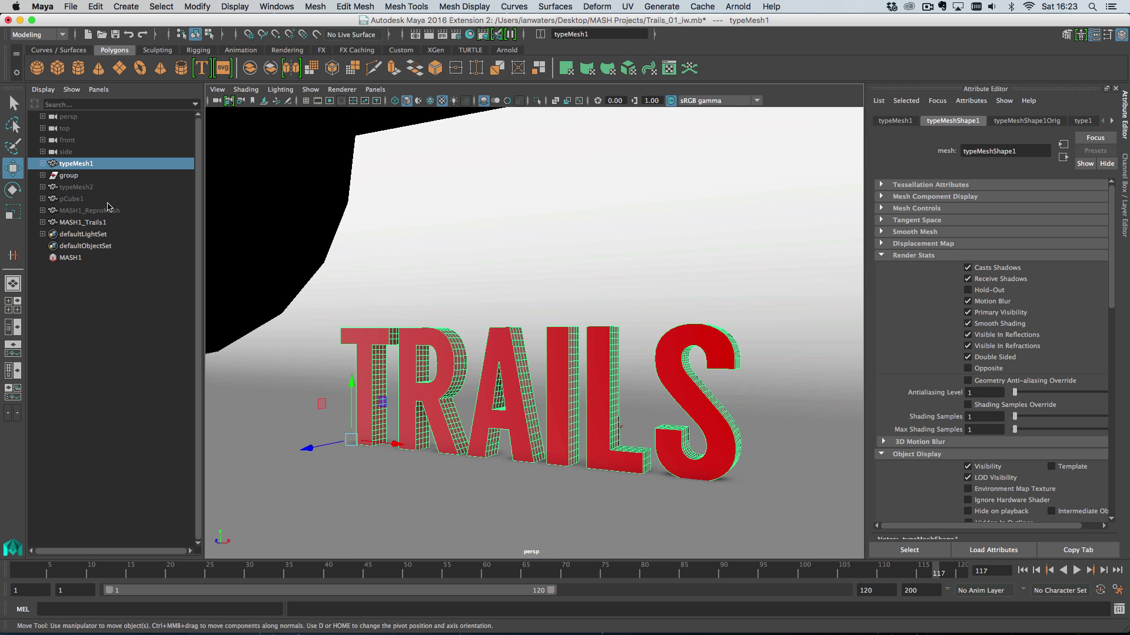
Unhide MASH1_ReproMesh to view the cubes distributed on the red letters
{"action": "left_click", "coordinate": [107, 202]}
{"action": "left_click", "coordinate": [109, 208]}
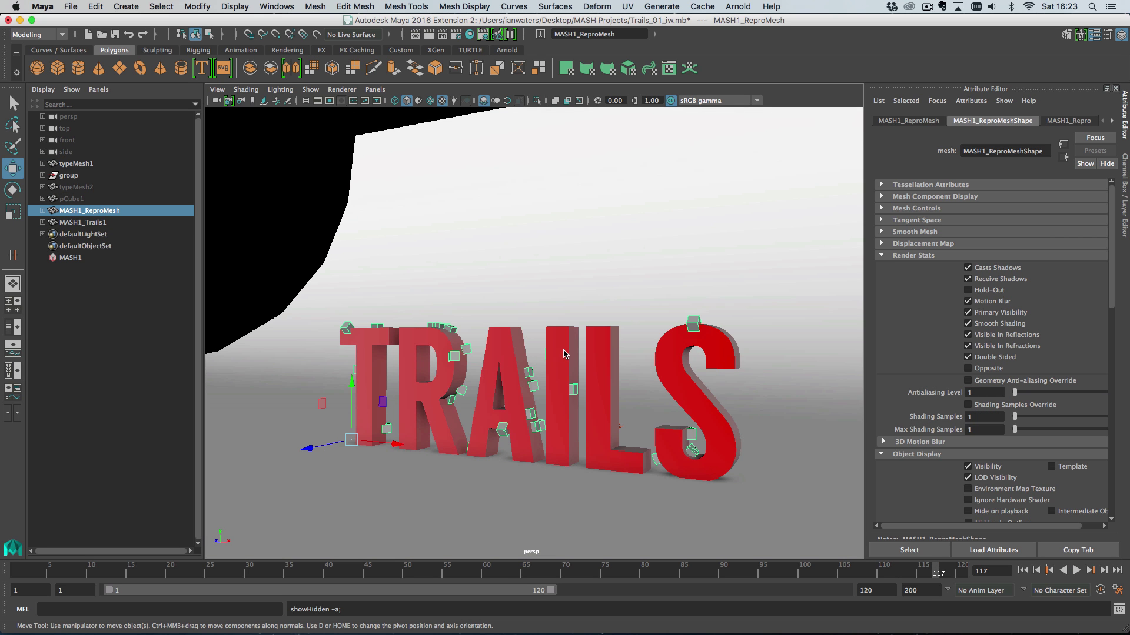
{"action": "left_click_drag", "start_coordinate": [530, 353], "coordinate": [587, 379], "text": "alt"}
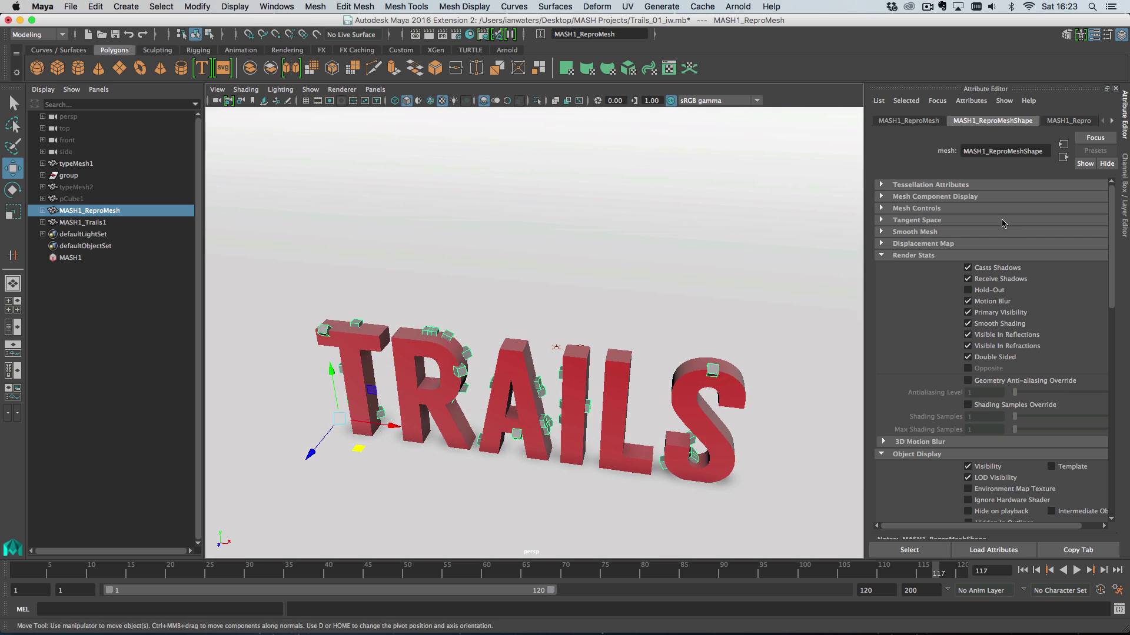
Set the Random Seed of MASH1's Distribute node to 18 and inspect the new cube positions around the letters
{"action": "left_click", "coordinate": [85, 259]}
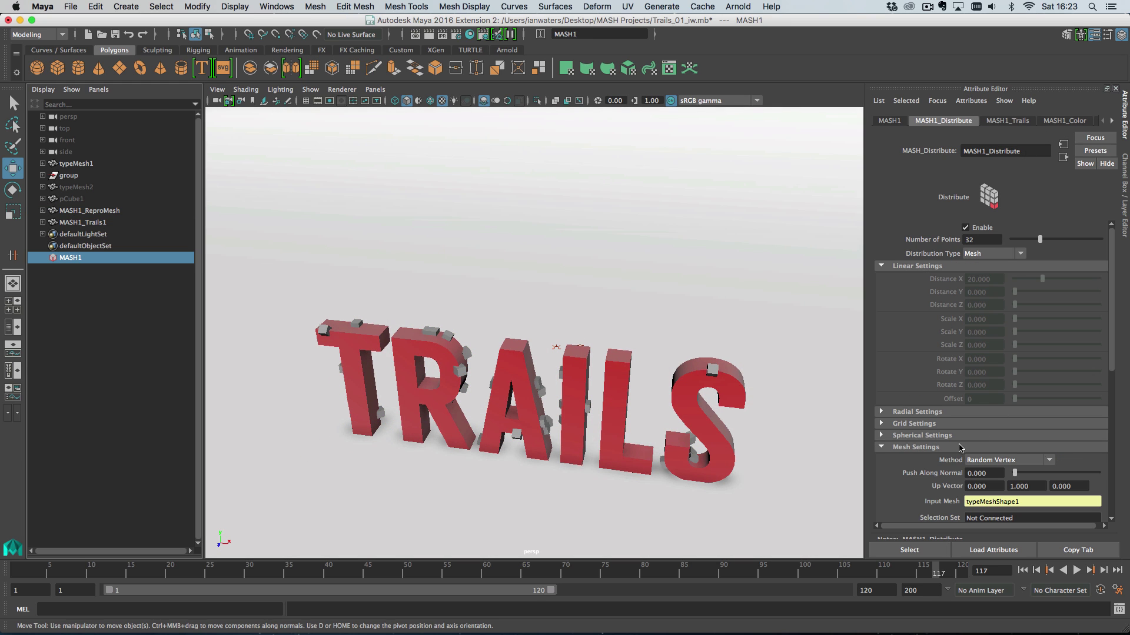
{"action": "scroll", "coordinate": [959, 449], "scroll_direction": "down", "scroll_amount": 10}
{"action": "left_click_drag", "start_coordinate": [1012, 444], "coordinate": [1028, 445]}
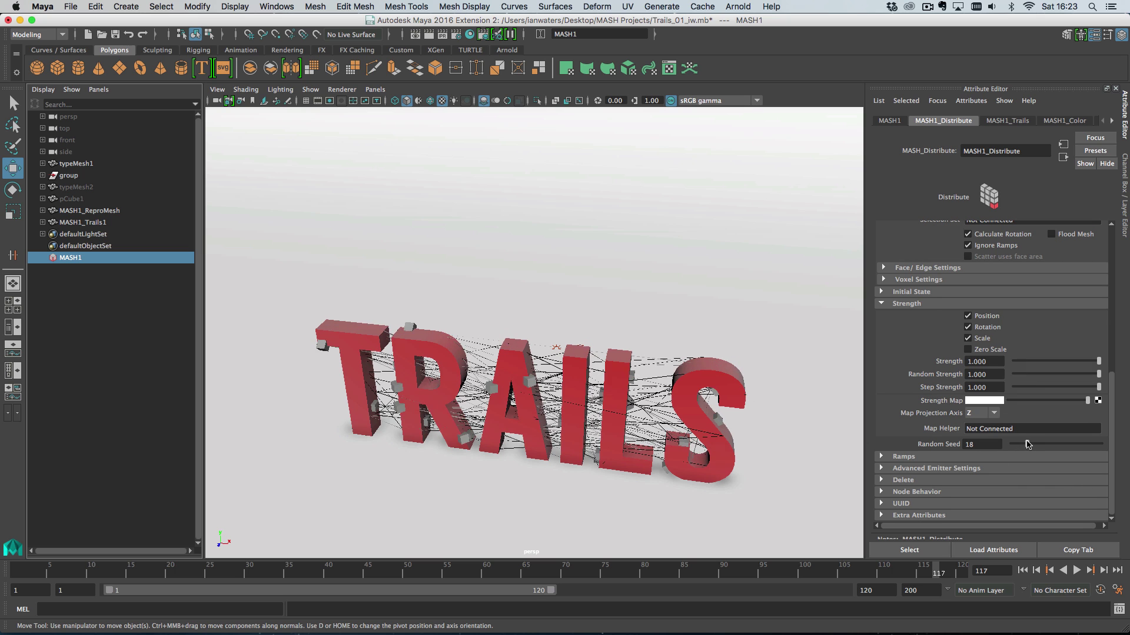
{"action": "left_click_drag", "start_coordinate": [667, 430], "coordinate": [693, 310], "text": "alt"}
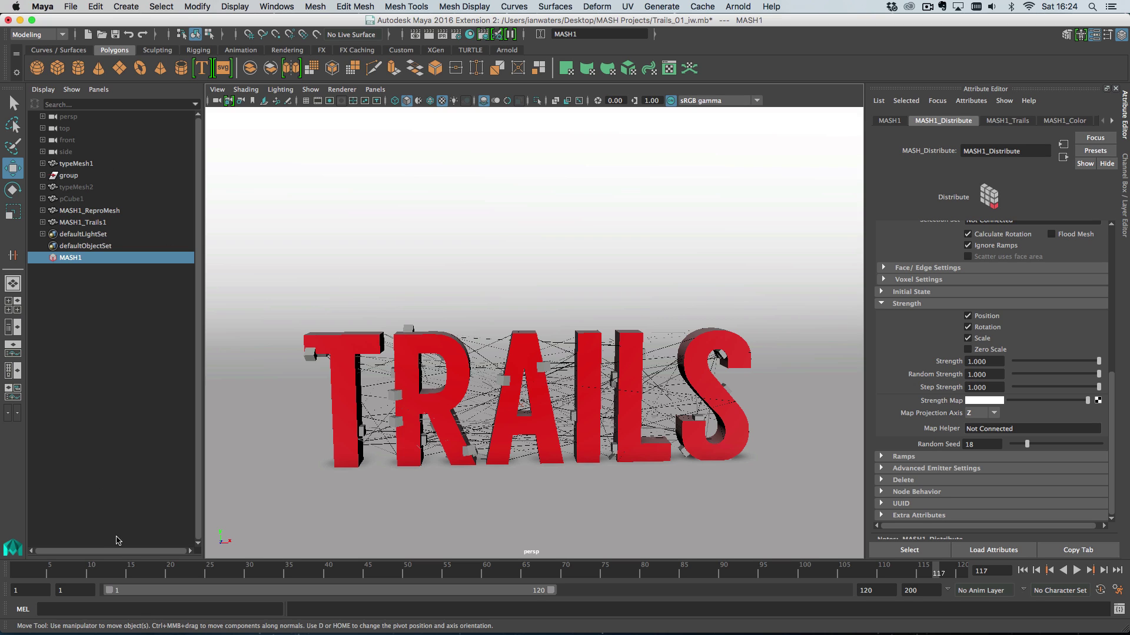
Return to frame 1 and hide MASH1_ReproMesh, framing the letters from the front
{"action": "key", "text": "alt+shift+v"}
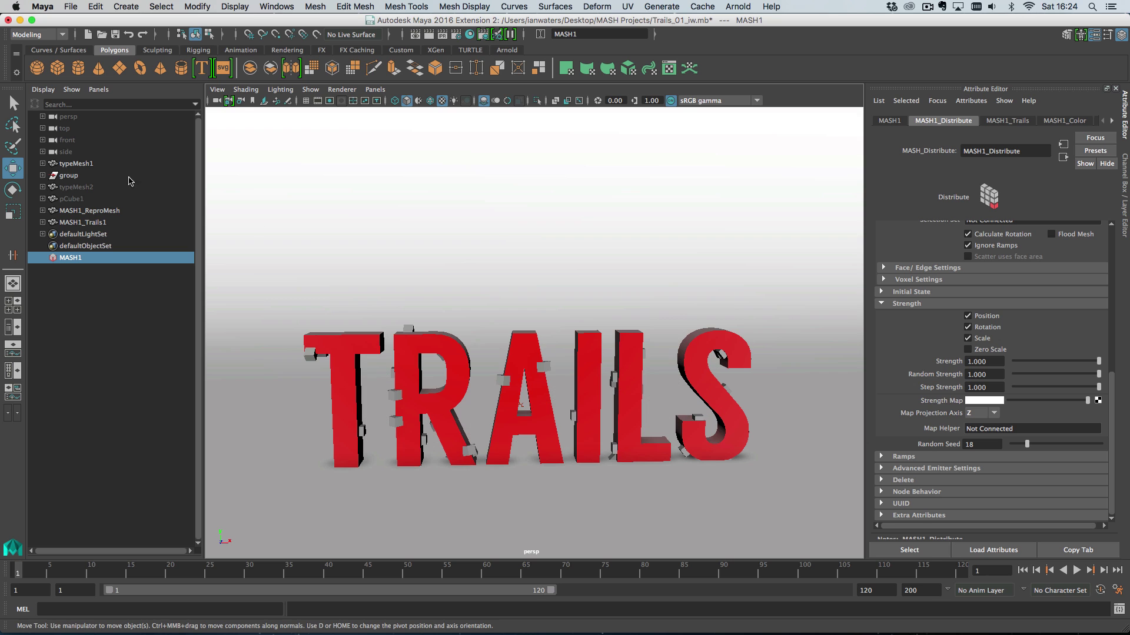
{"action": "left_click", "coordinate": [110, 211]}
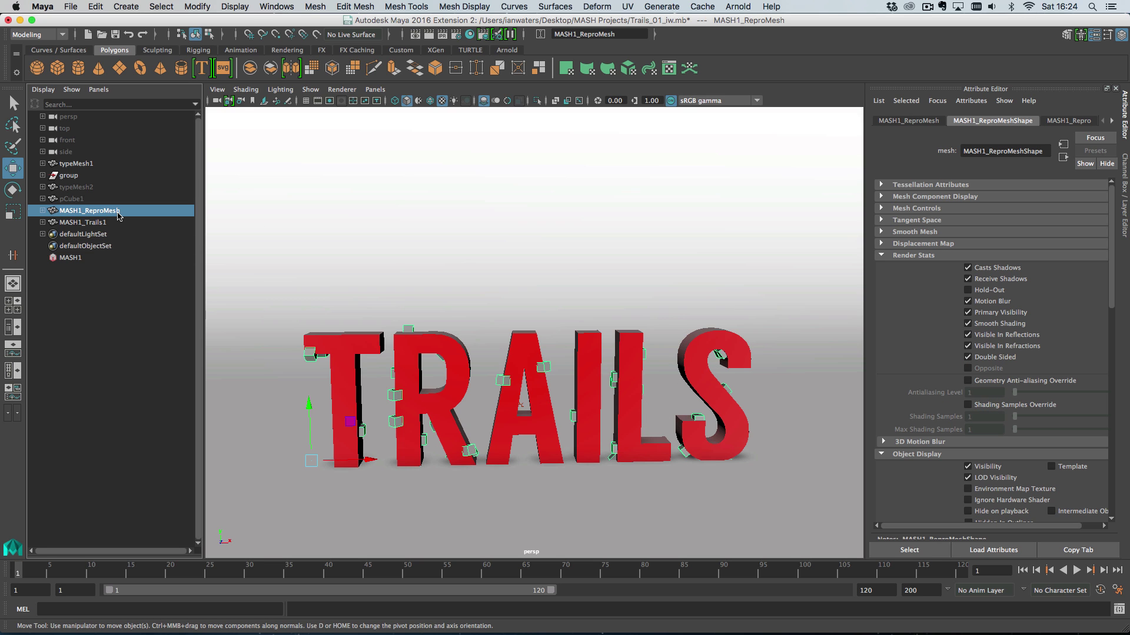
{"action": "key", "text": "ctrl+h"}
{"action": "left_click_drag", "start_coordinate": [661, 378], "coordinate": [697, 393], "text": "alt"}
{"action": "middle_click_drag", "start_coordinate": [733, 421], "coordinate": [733, 442], "text": "alt"}
{"action": "left_click_drag", "start_coordinate": [733, 443], "coordinate": [735, 445], "text": "alt"}
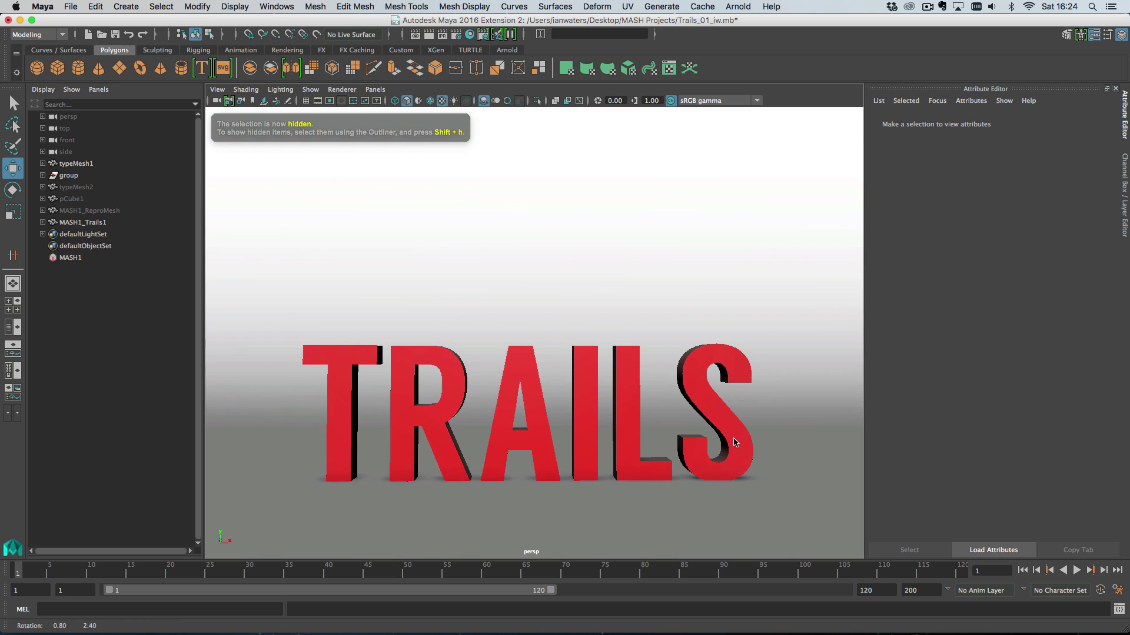
Play the animation to check the trails with the cubes hidden, select MASH1_Trails1, and stop at frame 111
{"action": "left_click", "coordinate": [1076, 570]}
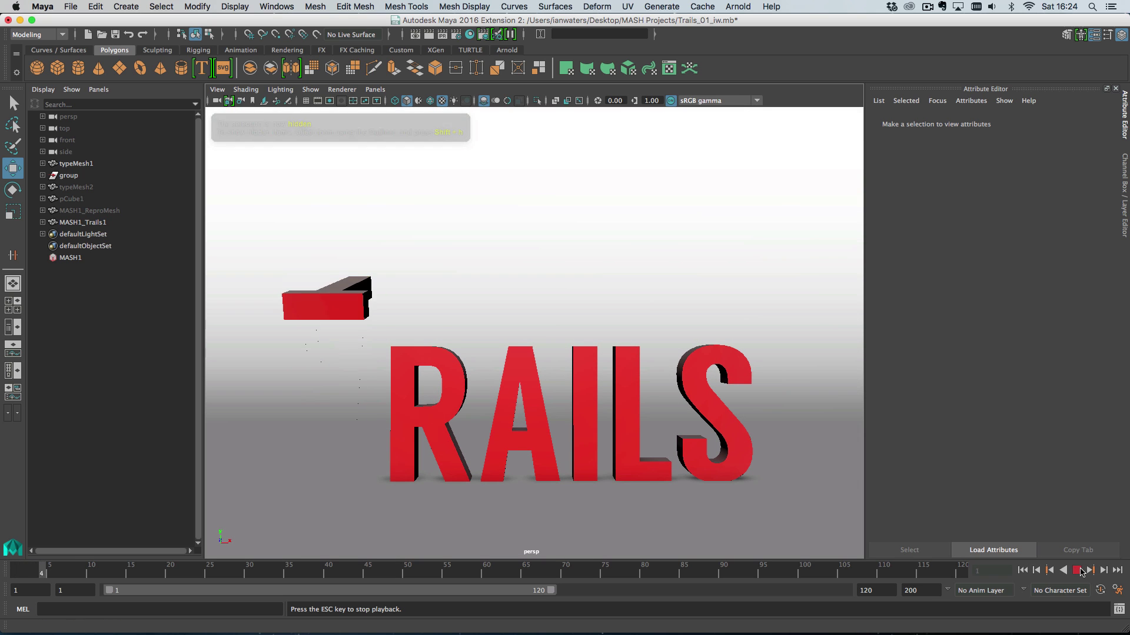
{"action": "left_click", "coordinate": [316, 315]}
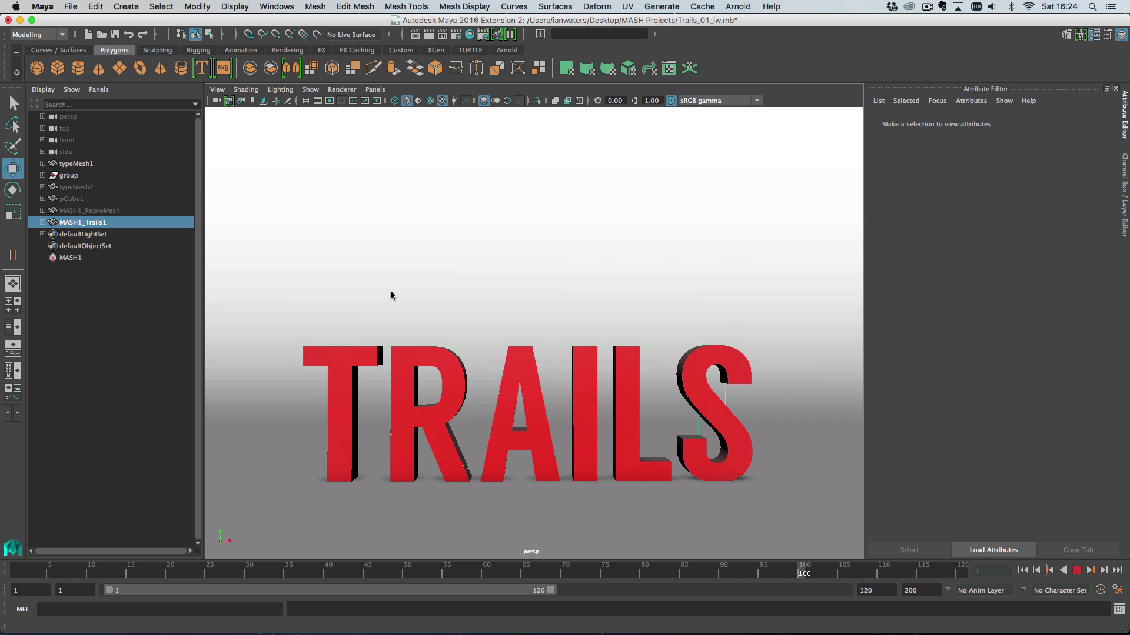
{"action": "key", "text": "Escape"}
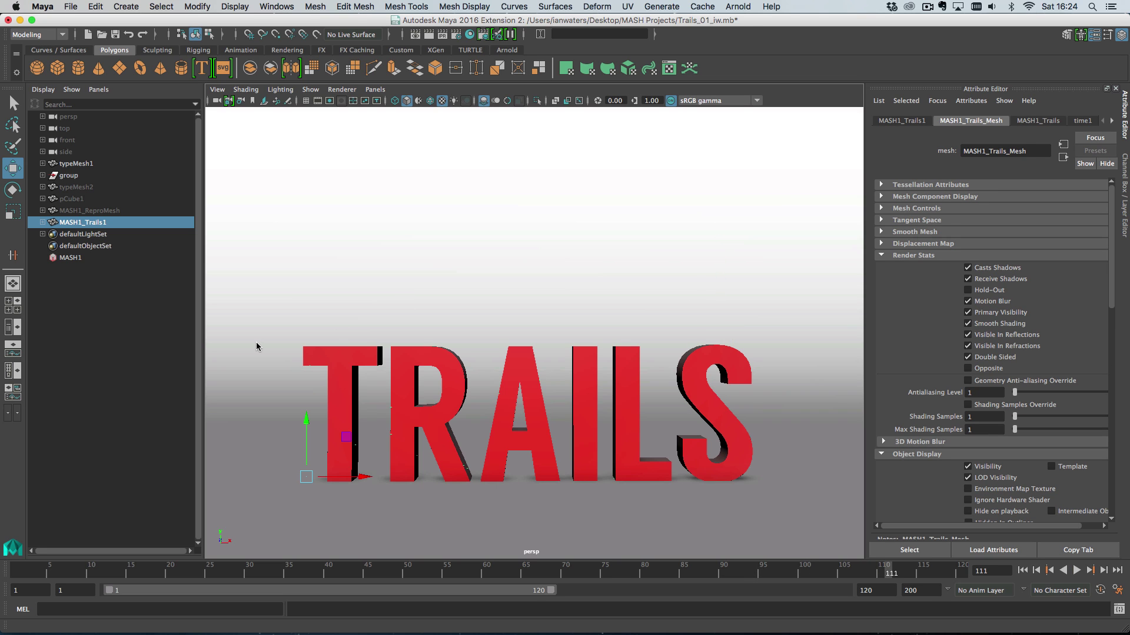
Create a NURBS circle and connect it as the Profile Curve of the MASH1_Trails node
{"action": "left_click", "coordinate": [1038, 121]}
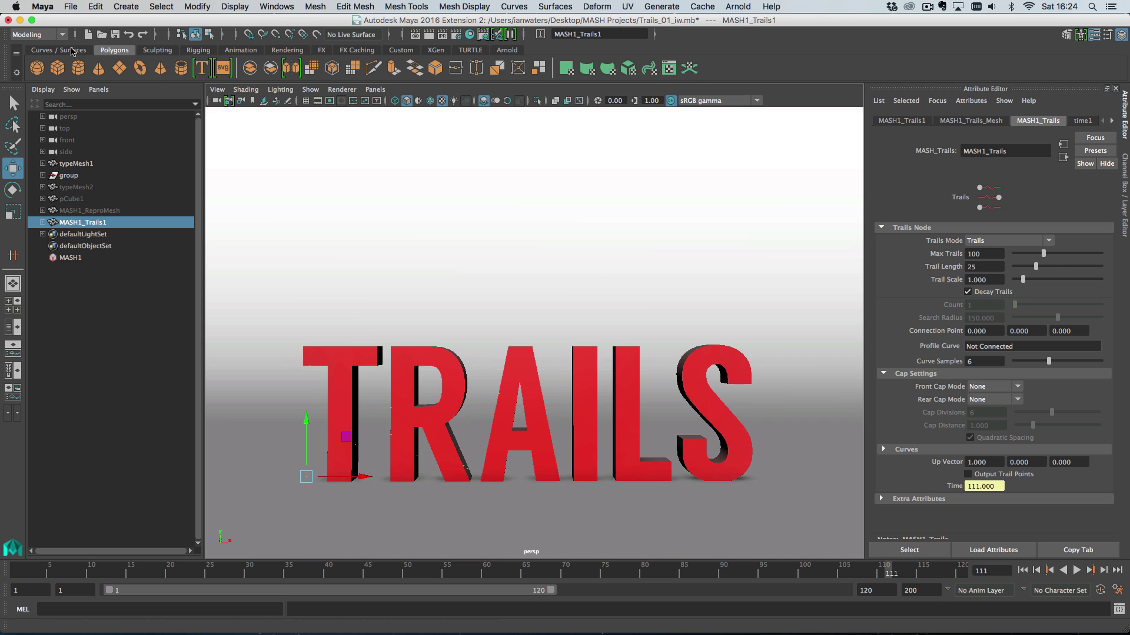
{"action": "left_click", "coordinate": [71, 51]}
{"action": "left_click", "coordinate": [37, 68]}
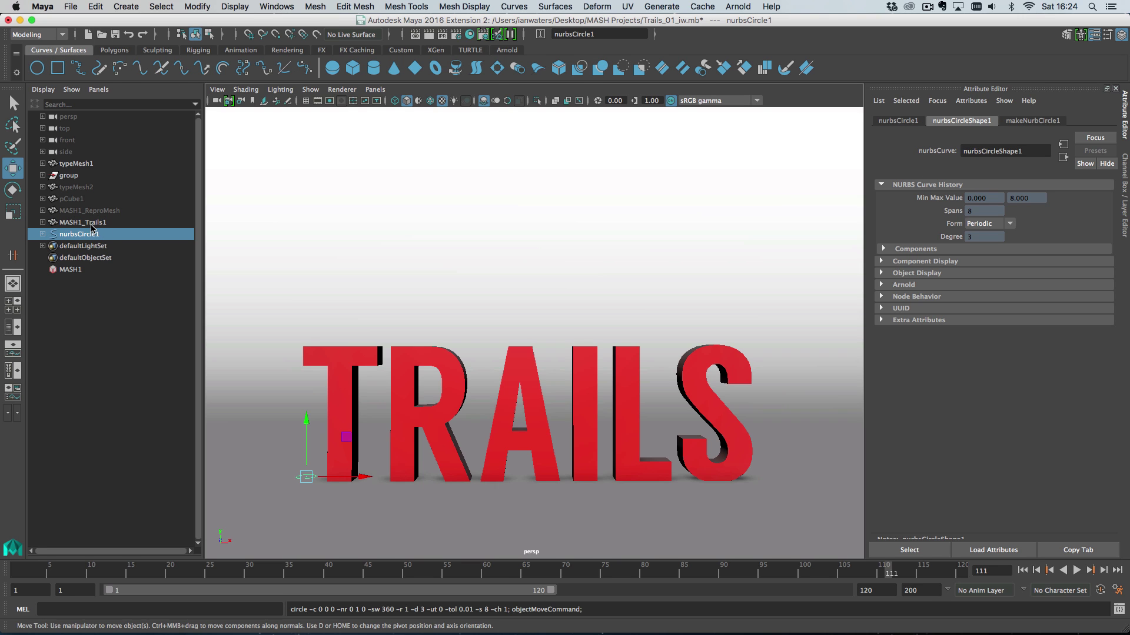
{"action": "left_click", "coordinate": [96, 223]}
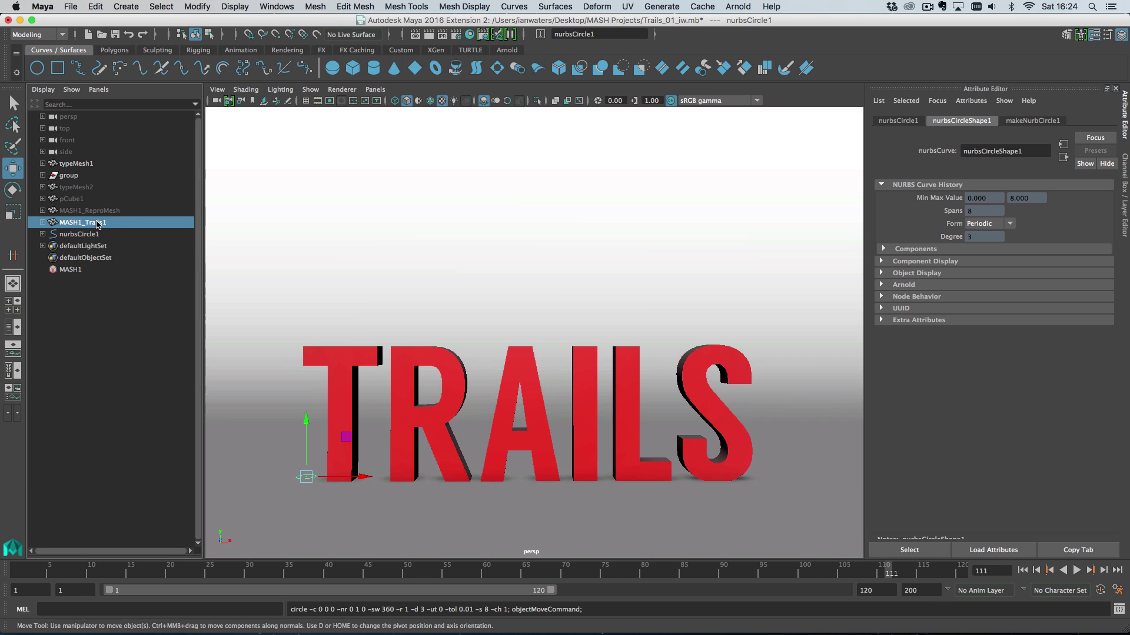
{"action": "left_click", "coordinate": [1042, 121]}
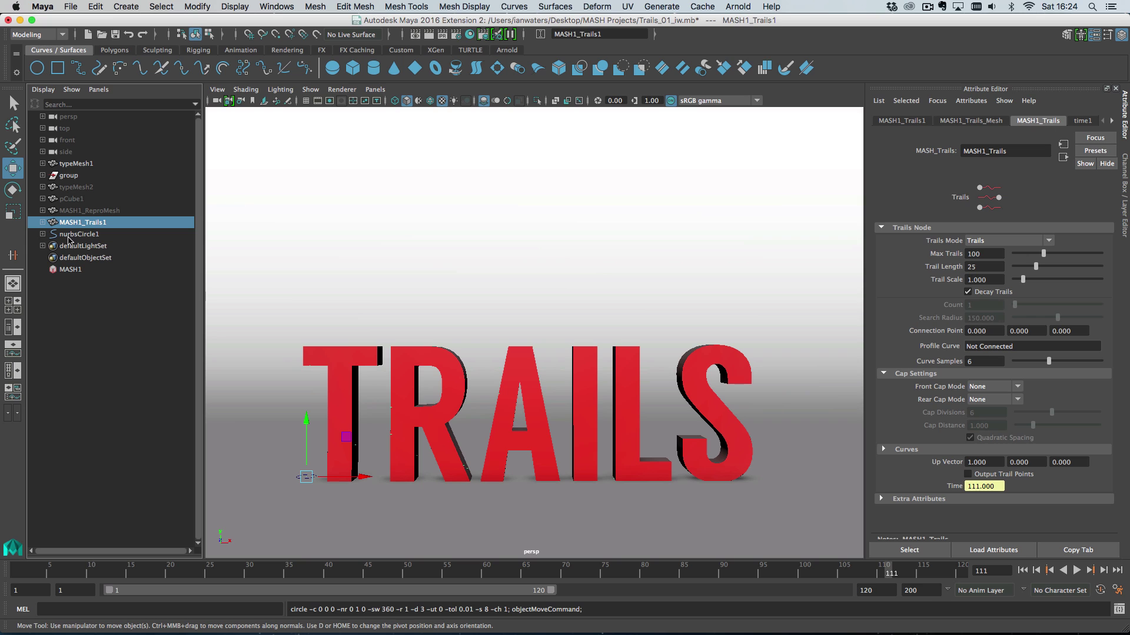
{"action": "middle_click_drag", "start_coordinate": [74, 234], "coordinate": [894, 340]}
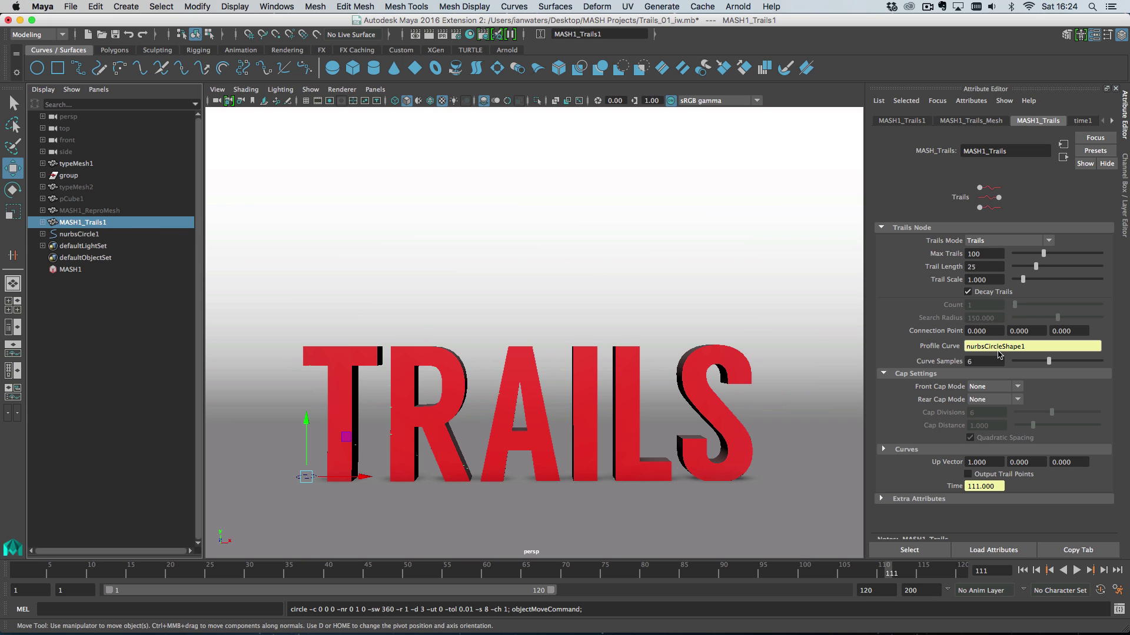
Set Trail Scale to 0.2 and, at frame 45, bend the Trail Taper Curve with a point at position 0.739, value 0.381
{"action": "double_click", "coordinate": [993, 280]}
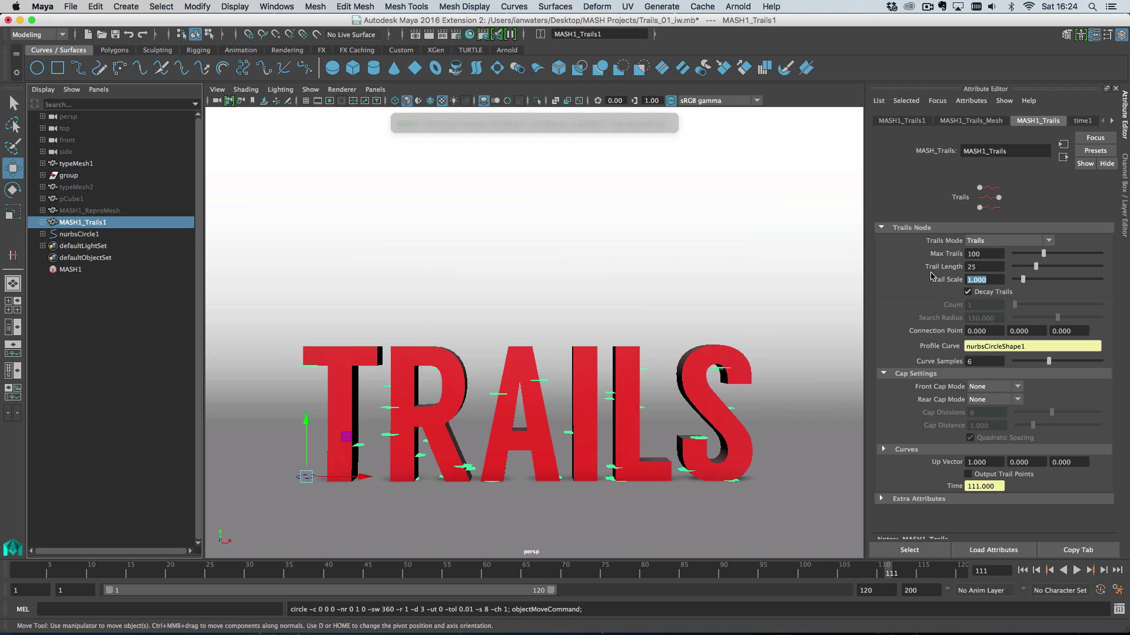
{"action": "type", "text": "0."}
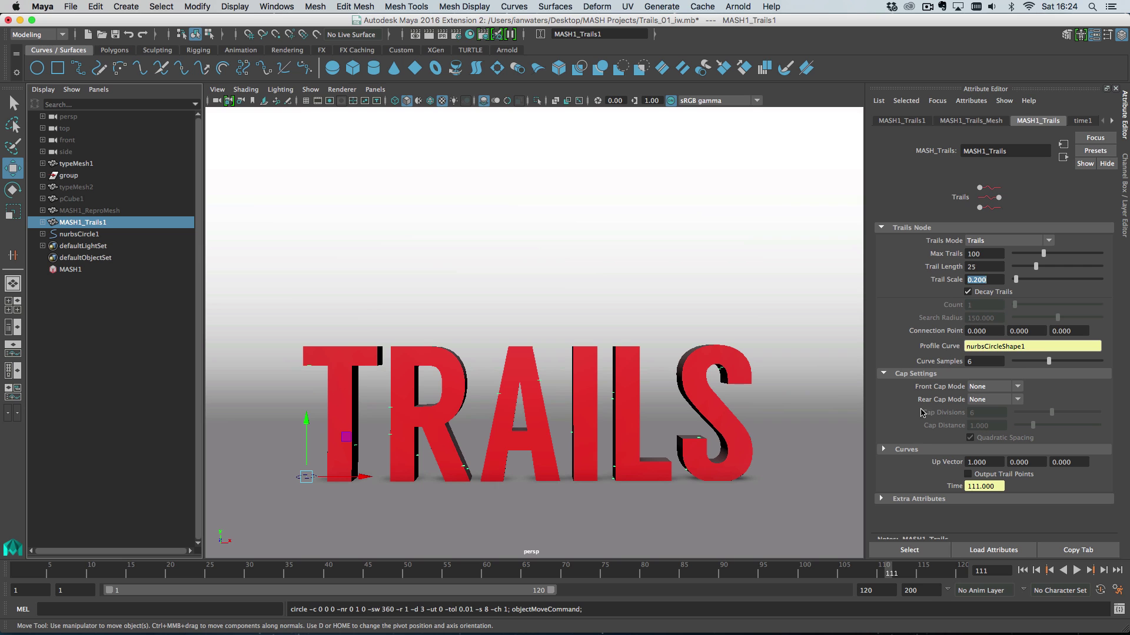
{"action": "left_click", "coordinate": [906, 450]}
{"action": "scroll", "coordinate": [990, 451], "scroll_direction": "down", "scroll_amount": 3}
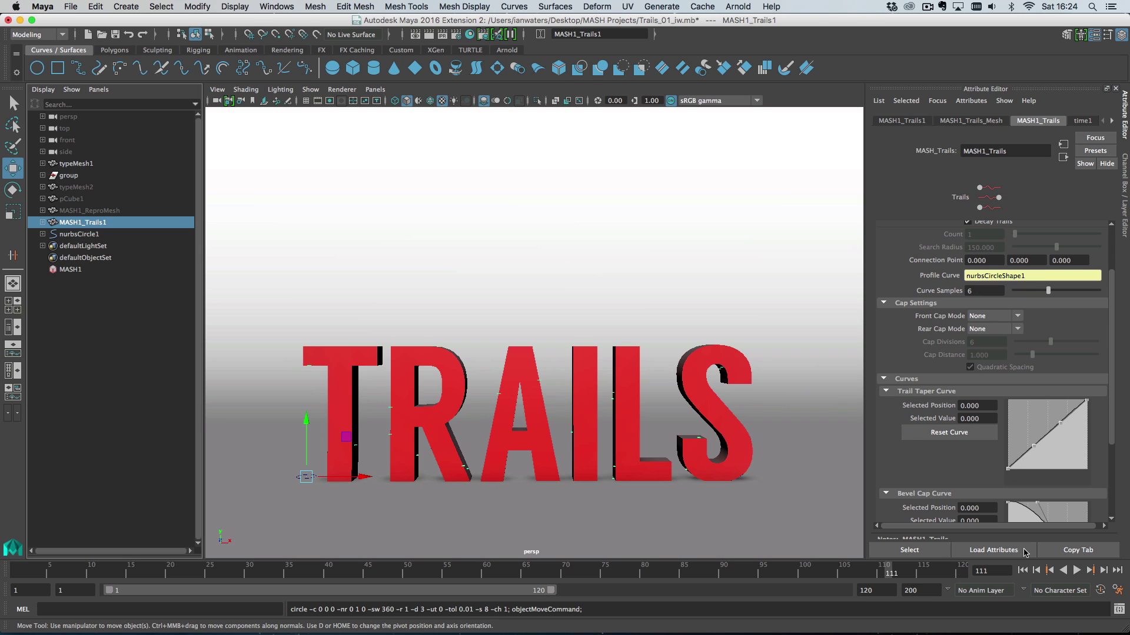
{"action": "left_click", "coordinate": [1078, 571]}
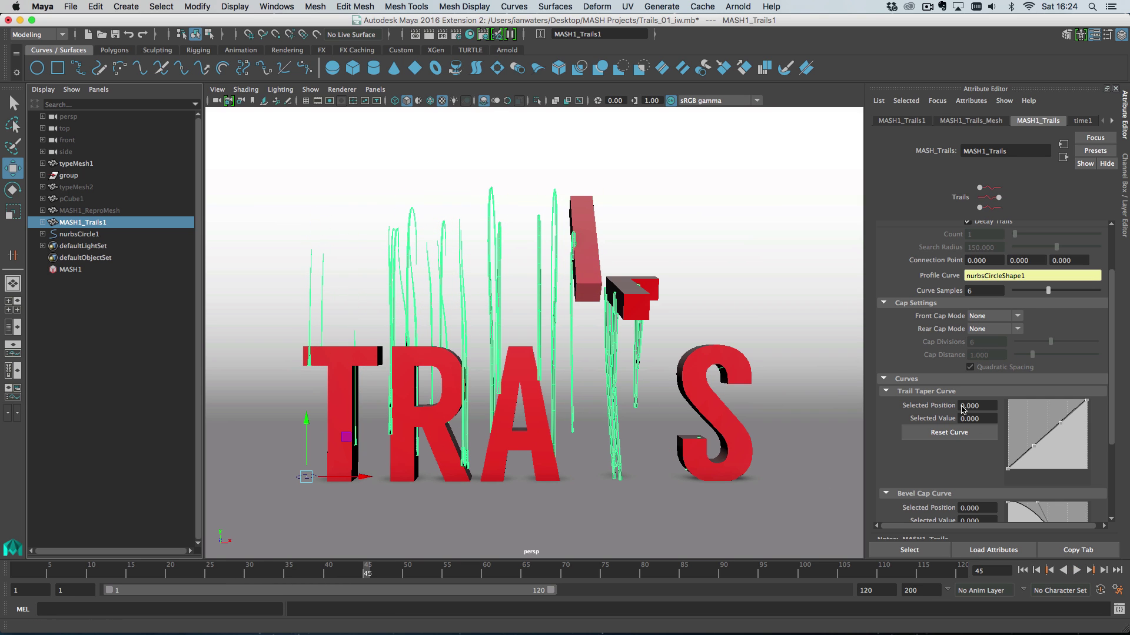
{"action": "left_click_drag", "start_coordinate": [1034, 446], "coordinate": [1067, 443]}
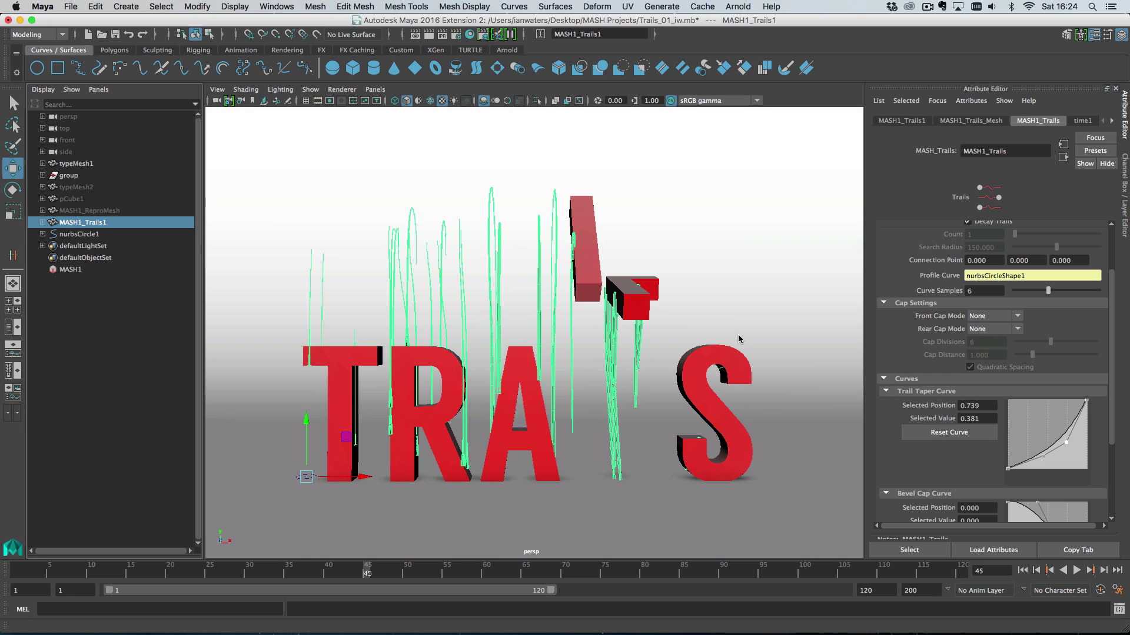
Assign the existing rampShader1 material to the MASH1_Trails1 mesh, then select the backdrop plane instead
{"action": "right_click", "coordinate": [497, 274]}
{"action": "mouse_move", "coordinate": [527, 587]}
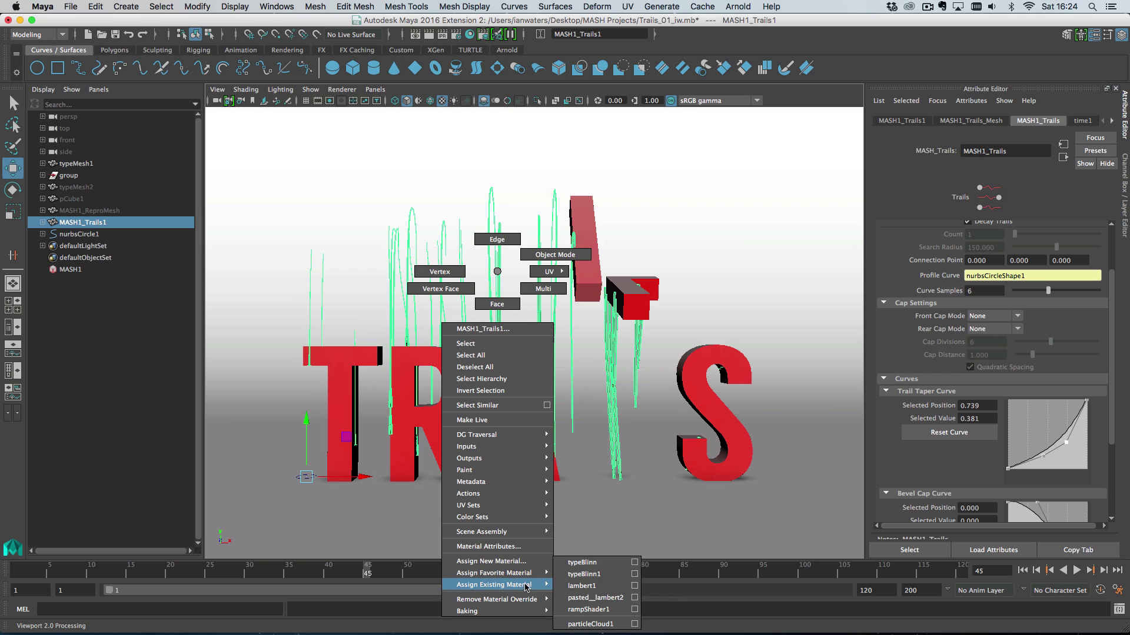
{"action": "left_click", "coordinate": [604, 611]}
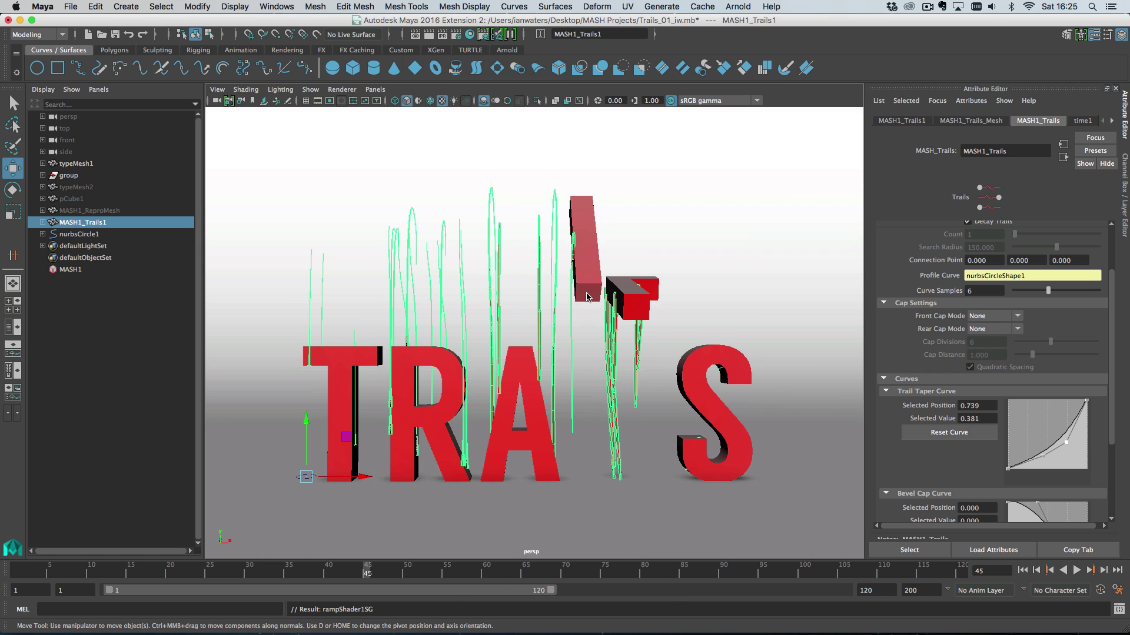
{"action": "left_click", "coordinate": [355, 222]}
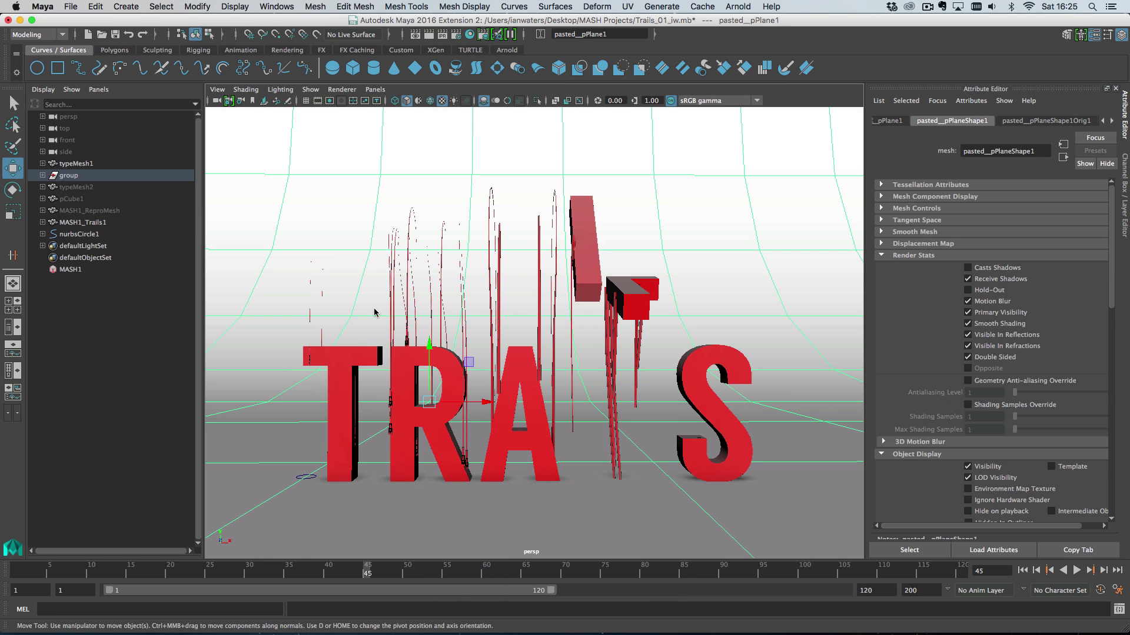
Replay the animation from the first frame to check the red trails, stopping at frame 99
{"action": "left_click", "coordinate": [1023, 571]}
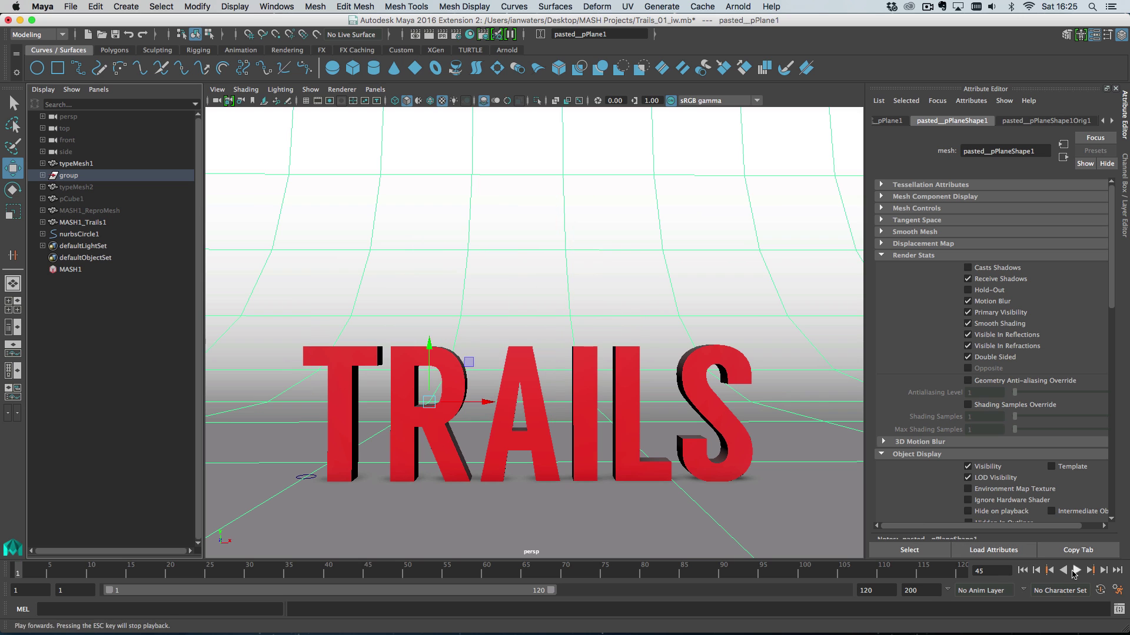
{"action": "left_click", "coordinate": [1076, 571]}
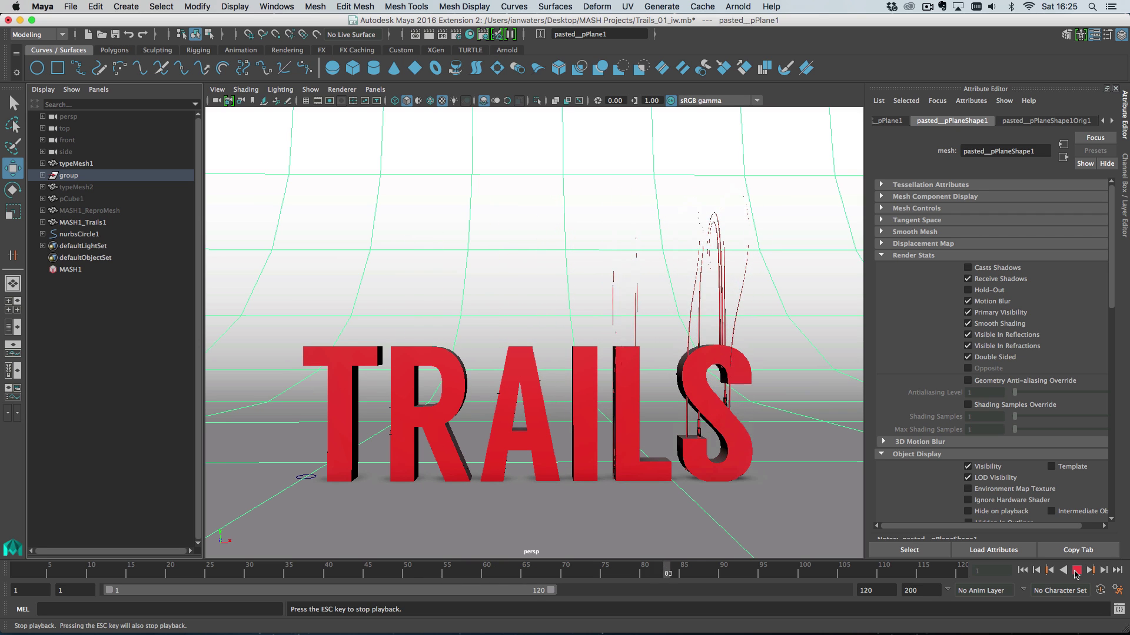
{"action": "left_click", "coordinate": [1077, 571]}
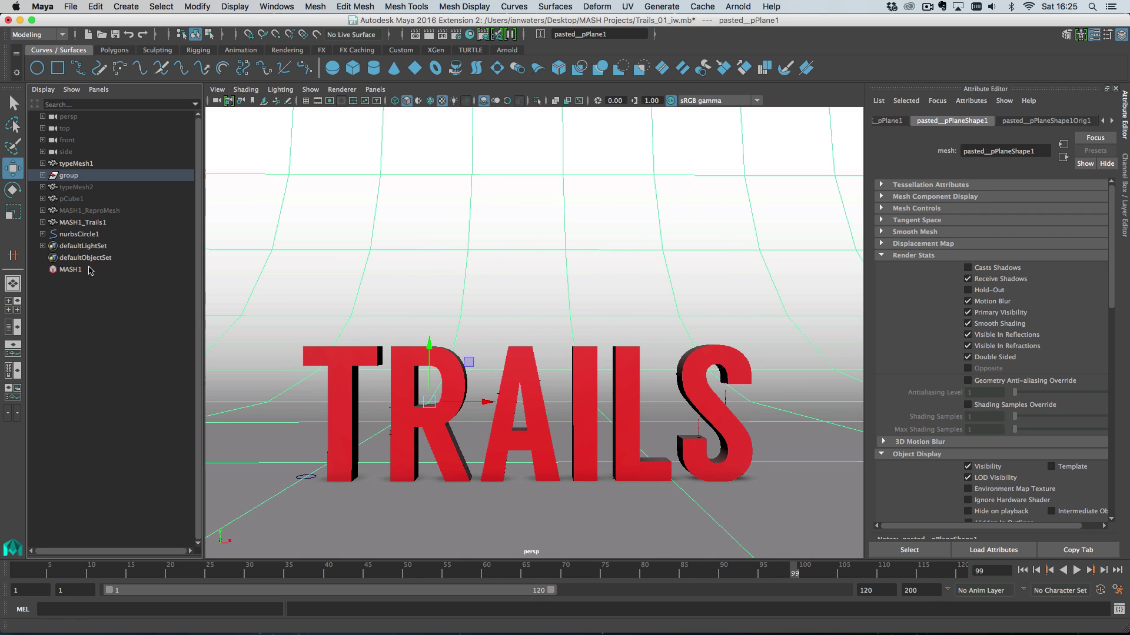
Set the Trail Length of the MASH1_Trails node to 6
{"action": "left_click", "coordinate": [88, 222]}
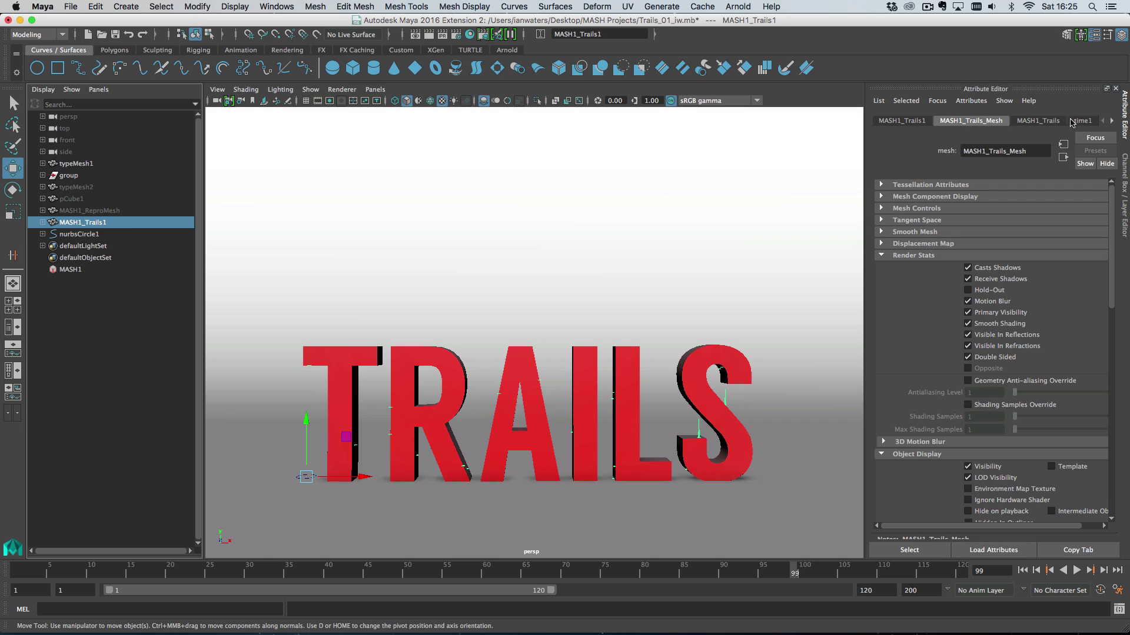
{"action": "left_click", "coordinate": [1038, 121]}
{"action": "scroll", "coordinate": [941, 287], "scroll_direction": "up", "scroll_amount": 3}
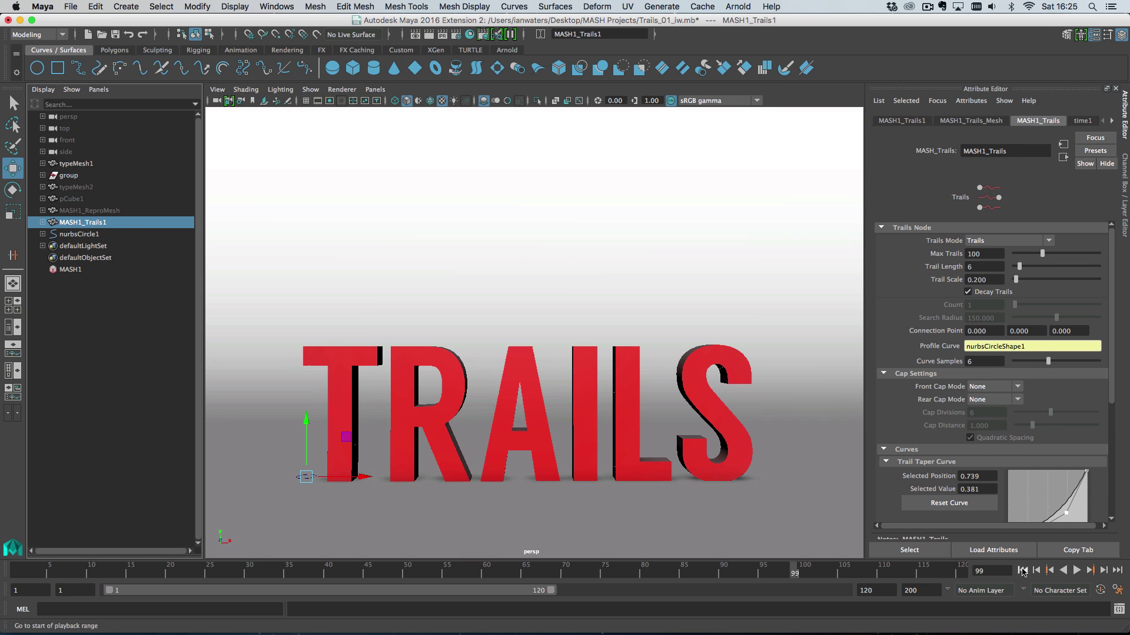
Play the animation with the trails deselected and set Trail Scale to 0.66 during playback
{"action": "left_click", "coordinate": [1075, 570]}
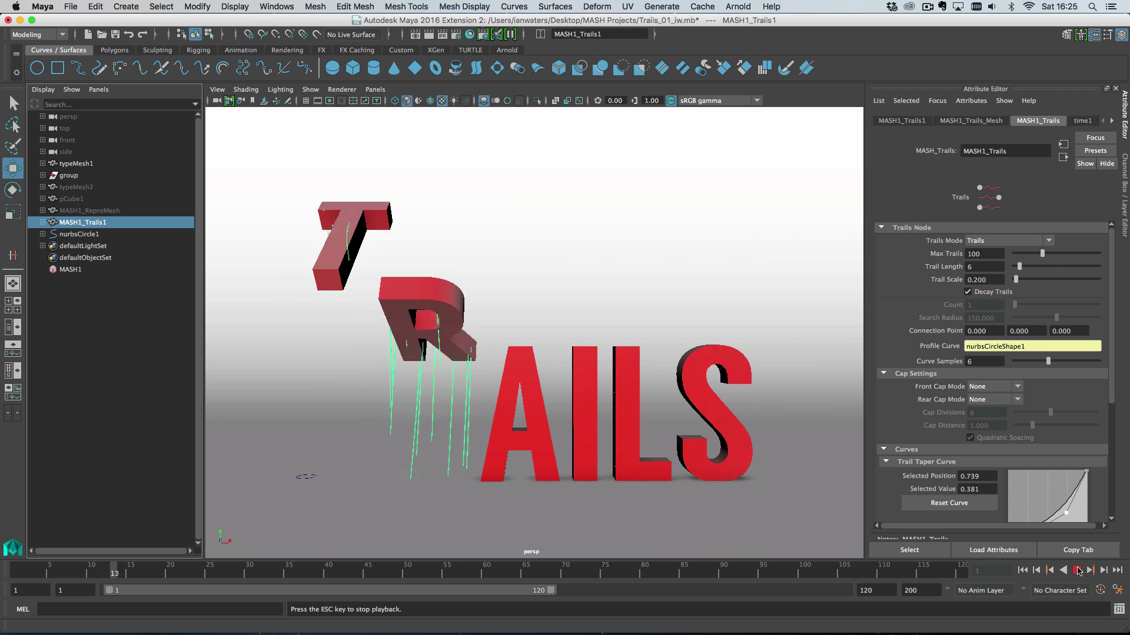
{"action": "left_click", "coordinate": [166, 330]}
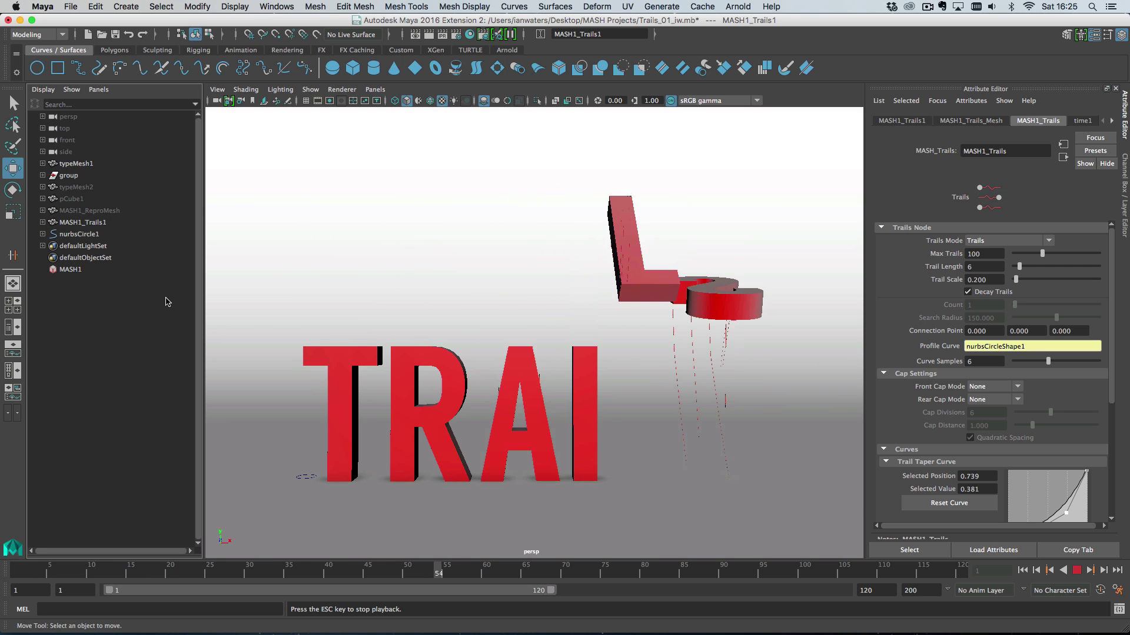
{"action": "left_click_drag", "start_coordinate": [977, 280], "coordinate": [1008, 282], "text": "ctrl"}
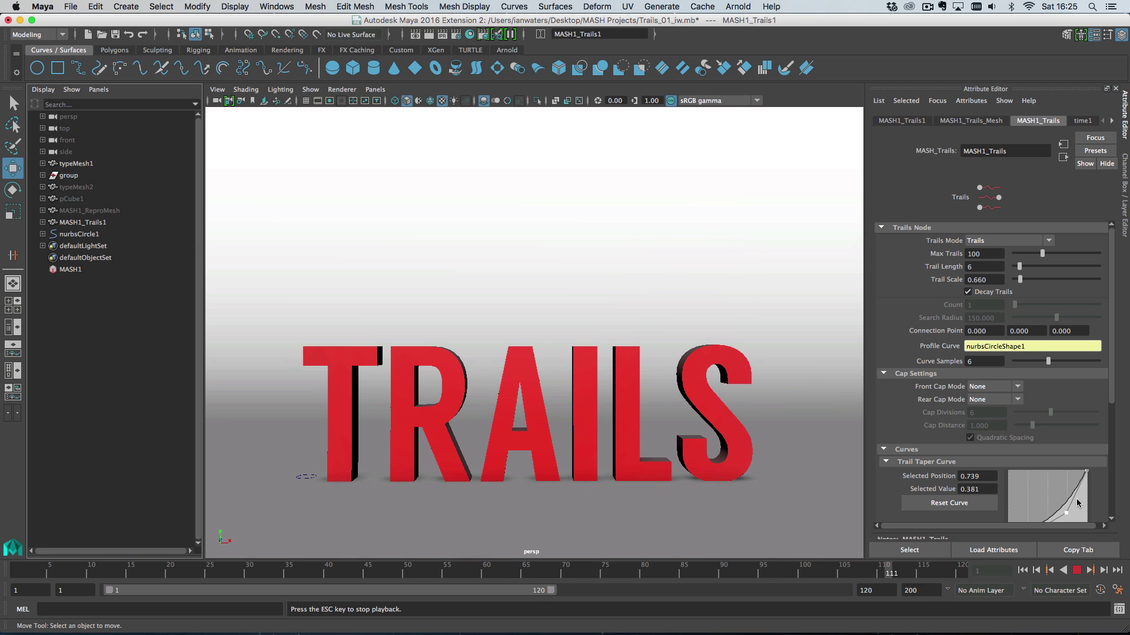
Replay the animation from the start to check the thicker trails, stop at frame 86, and select MASH1_Trails1
{"action": "left_click", "coordinate": [1022, 571]}
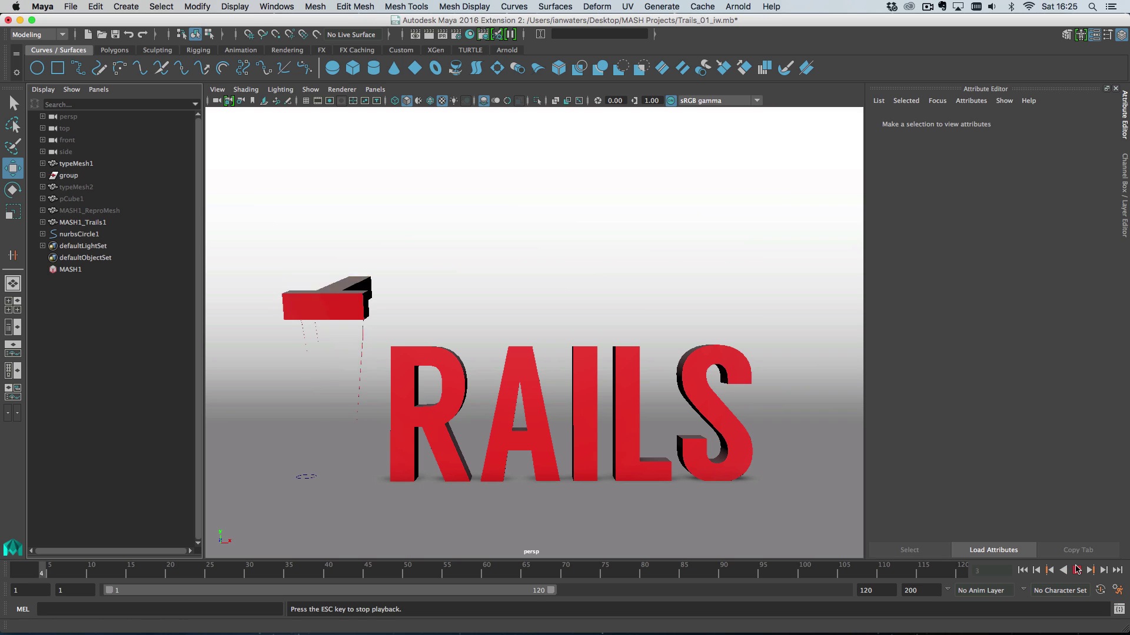
{"action": "left_click", "coordinate": [74, 270]}
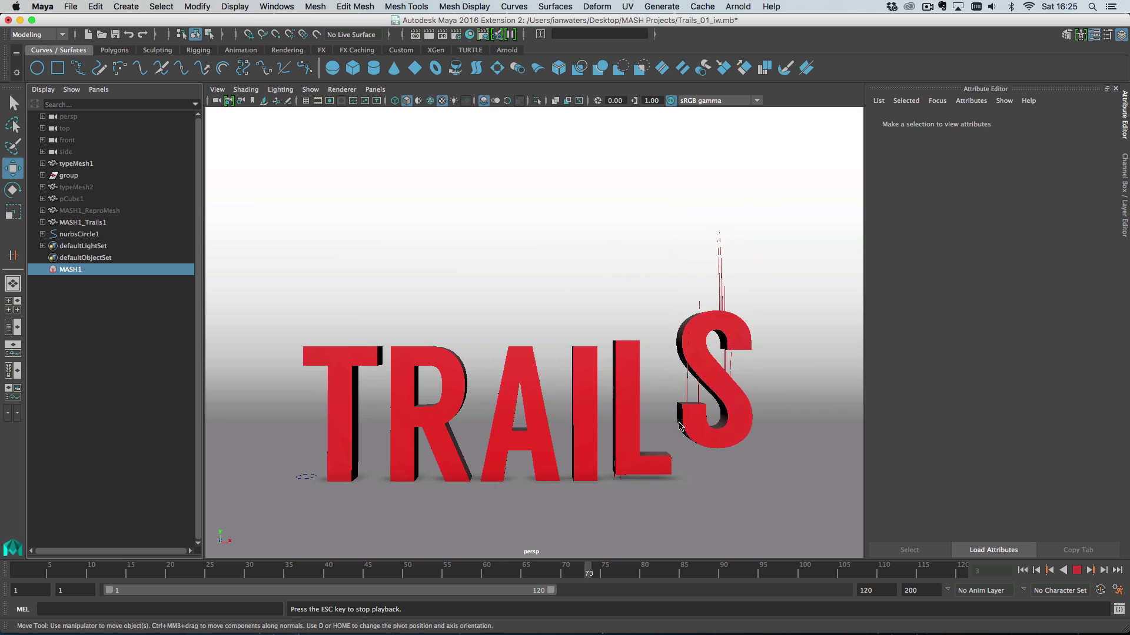
{"action": "key", "text": "Escape"}
{"action": "left_click", "coordinate": [83, 222]}
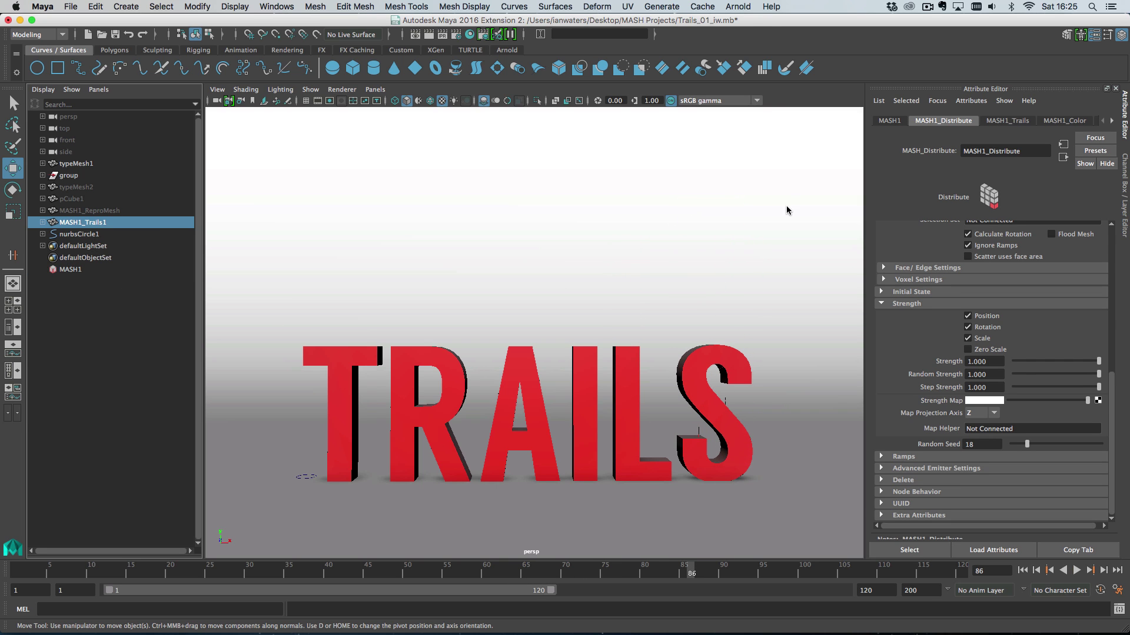
Show the MASH1_Trails node's attributes for the selected MASH1_Trails1 object
{"action": "left_click", "coordinate": [1001, 120]}
{"action": "left_click", "coordinate": [904, 120]}
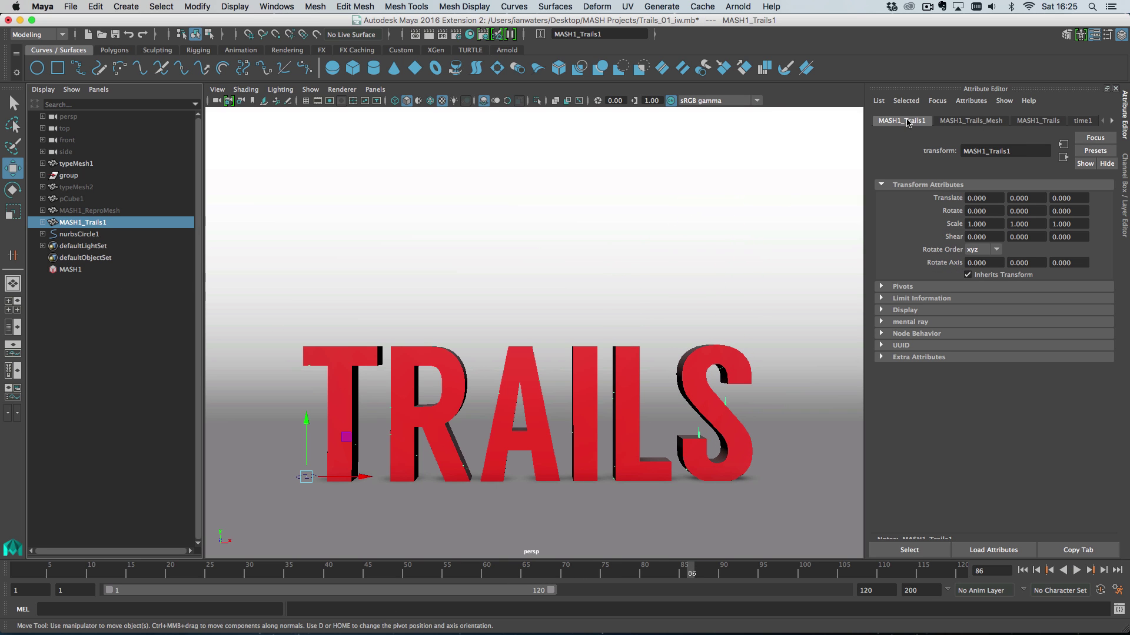
{"action": "left_click", "coordinate": [1039, 121]}
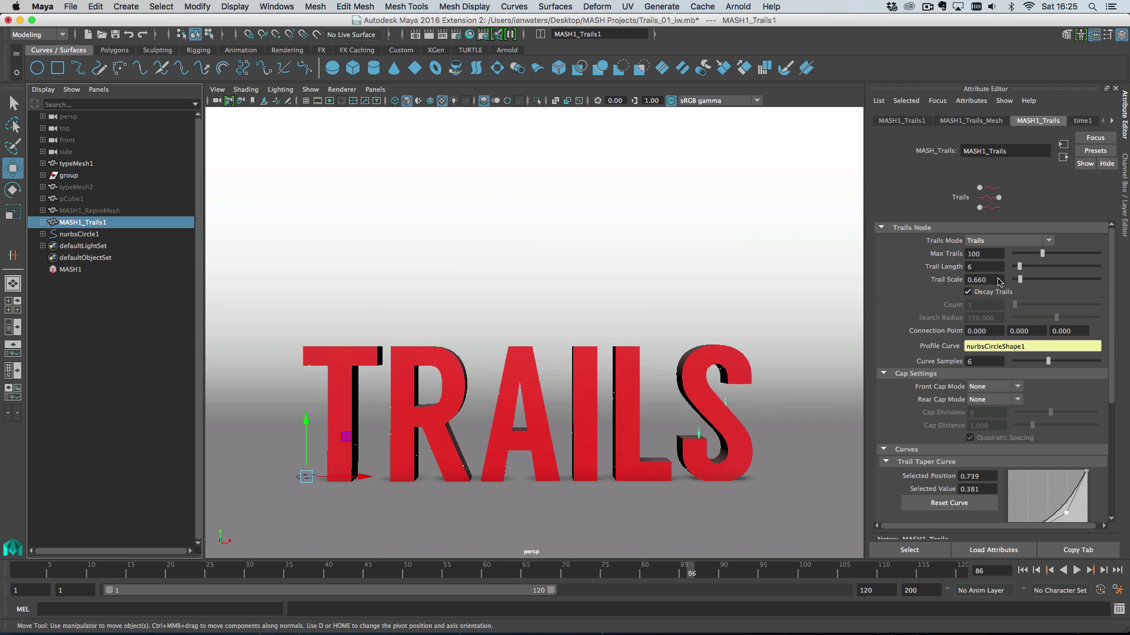
Replay the animation from the first frame with the trails deselected to check them, stopping at frame 119
{"action": "left_click", "coordinate": [1023, 571]}
{"action": "key", "text": "alt+v"}
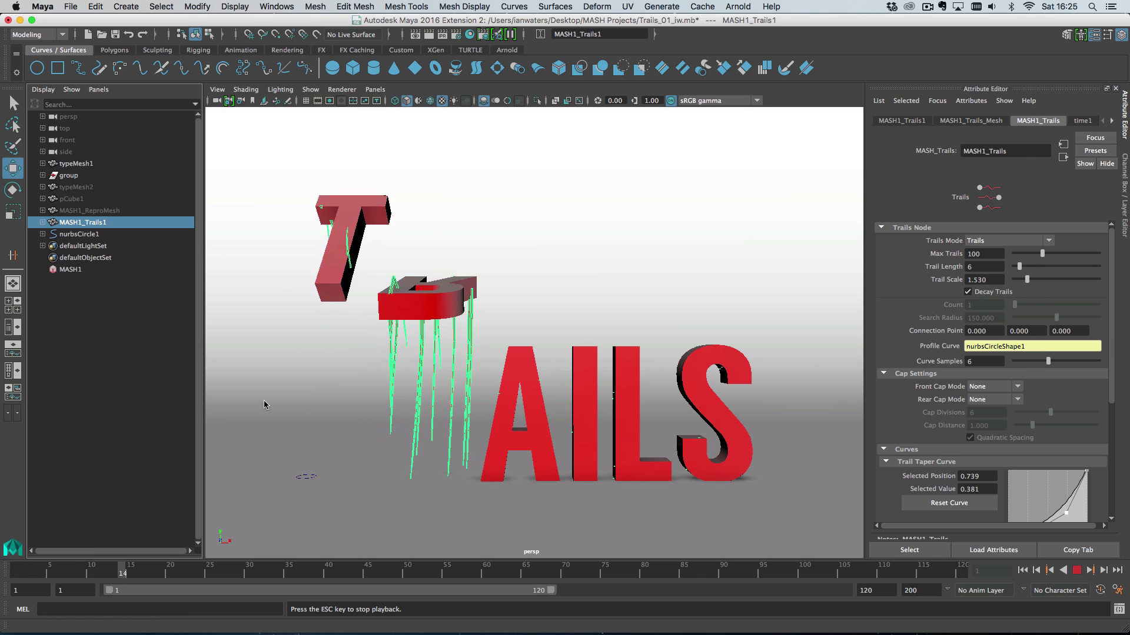
{"action": "left_click", "coordinate": [142, 369]}
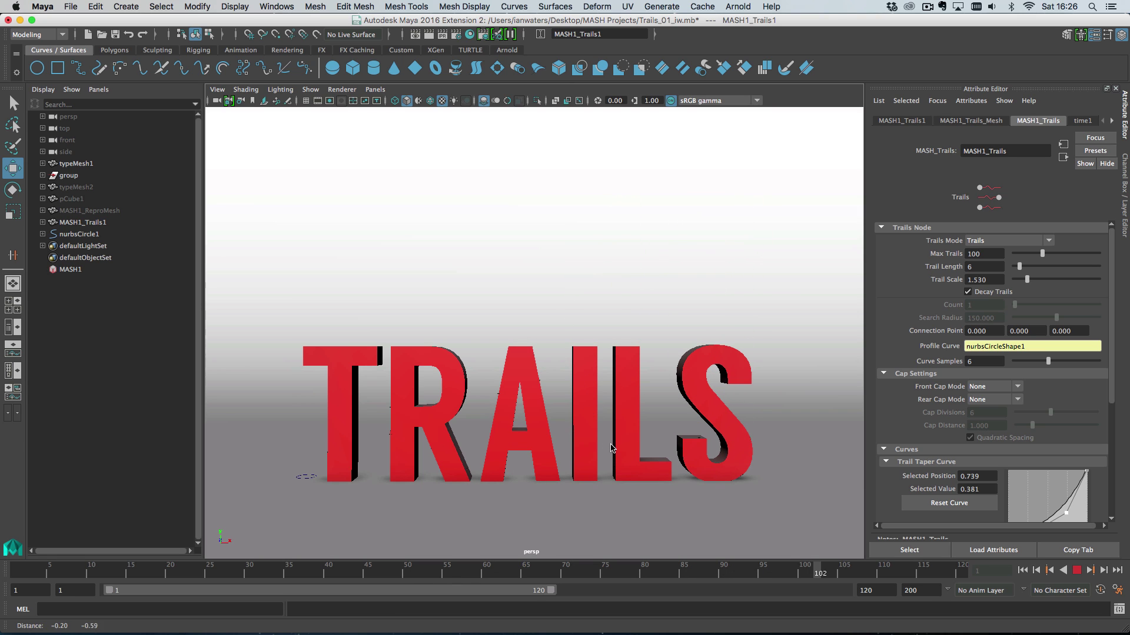
{"action": "middle_click_drag", "start_coordinate": [610, 456], "coordinate": [612, 443], "text": "alt"}
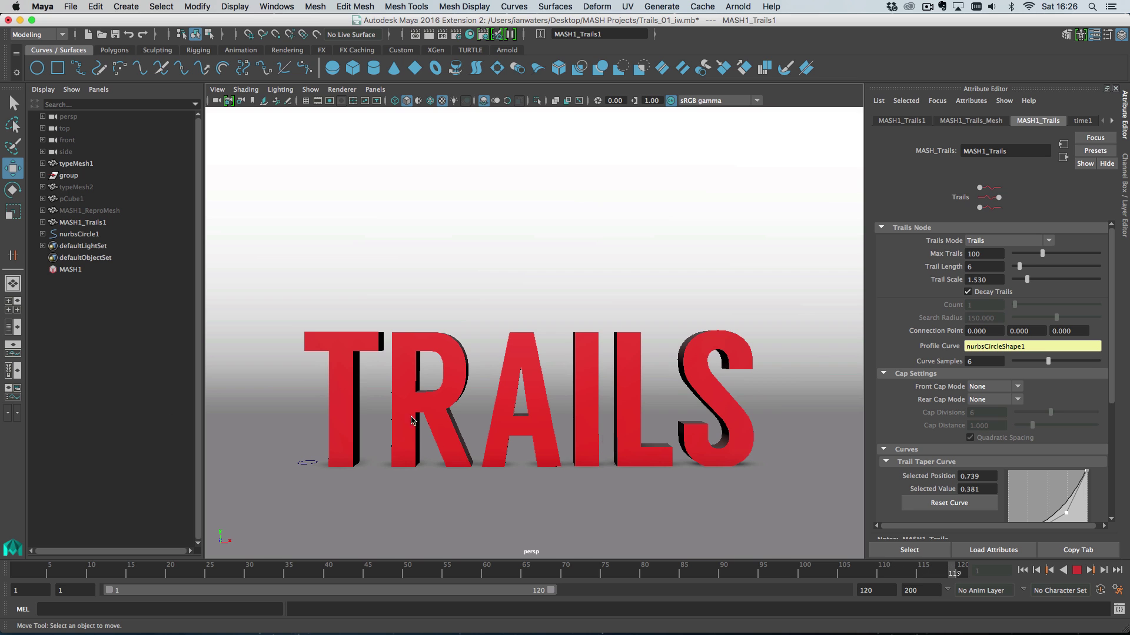
{"action": "key", "text": "Escape"}
Switch to QuickTime Player 7, play the rendered clip blastq6afV4.mov, close it and return to Maya
{"action": "mouse_move", "coordinate": [485, 634]}
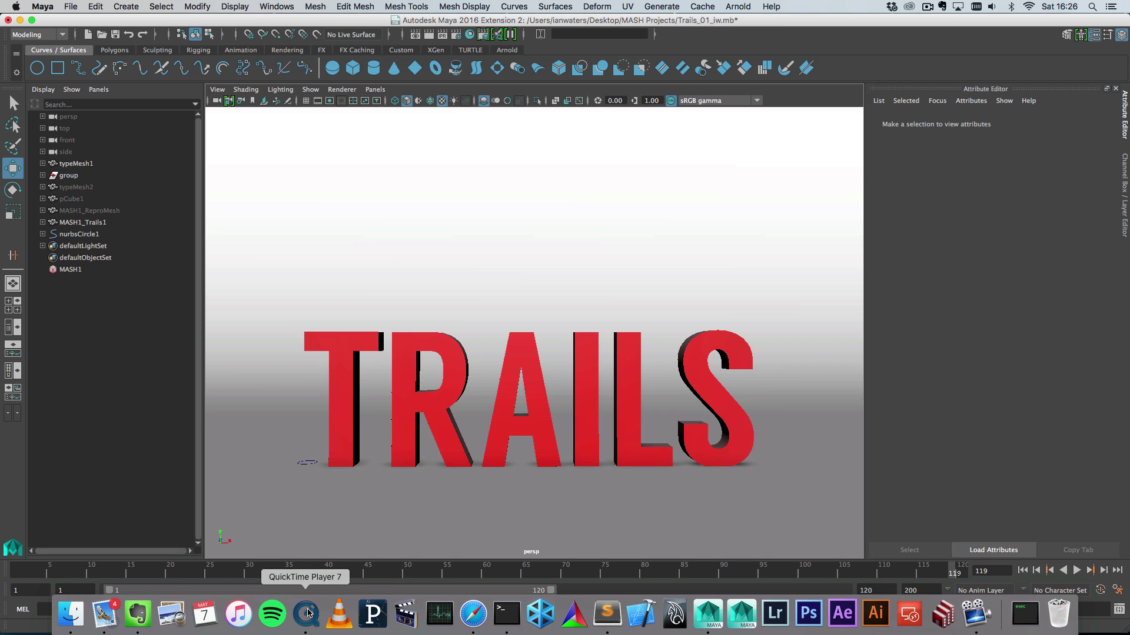
{"action": "left_click", "coordinate": [306, 614]}
{"action": "key", "text": "space"}
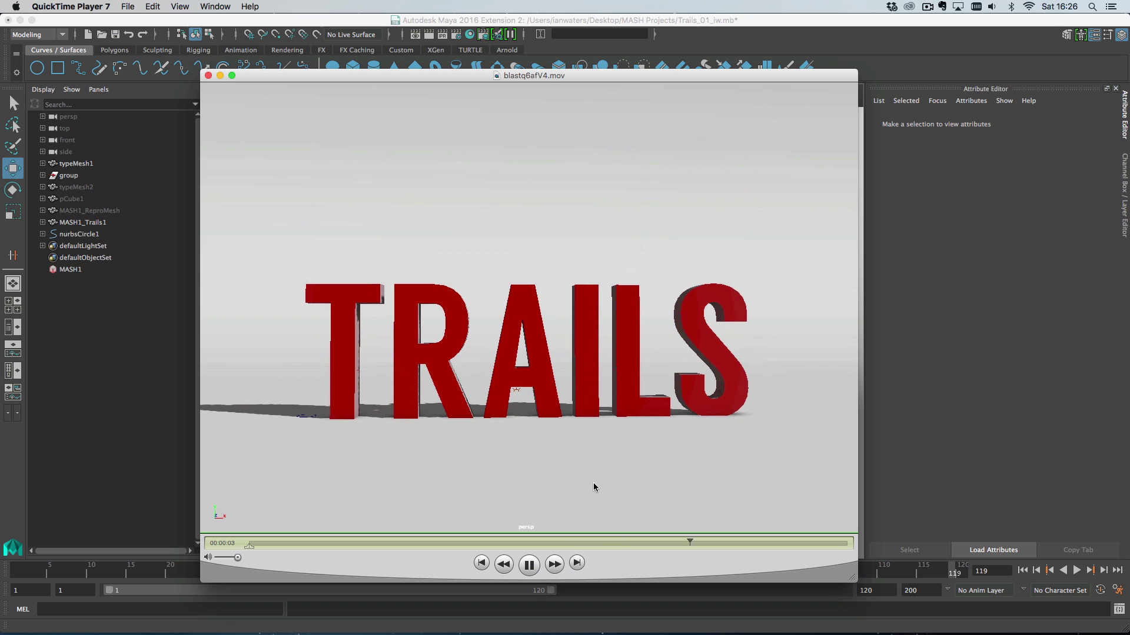
{"action": "key", "text": "super+w"}
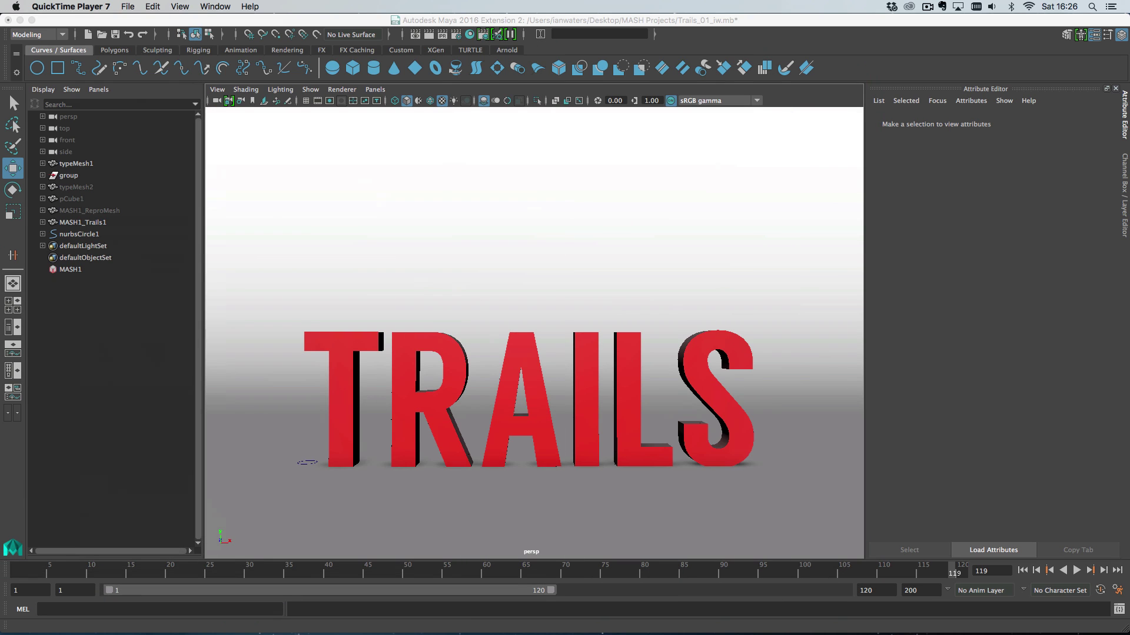
{"action": "left_click", "coordinate": [1075, 385]}
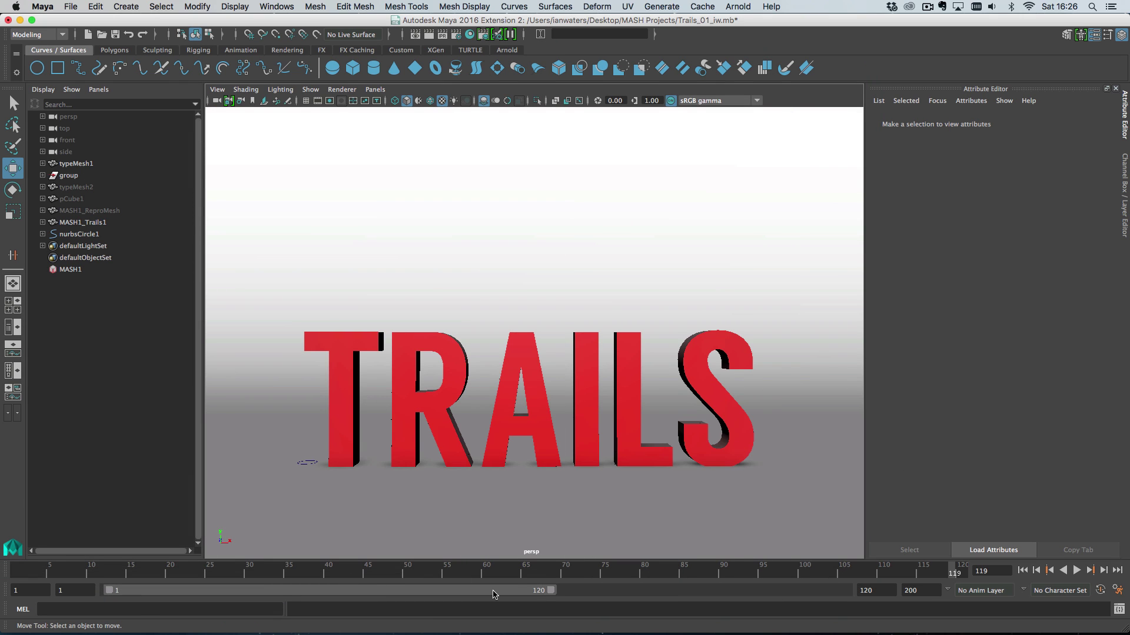